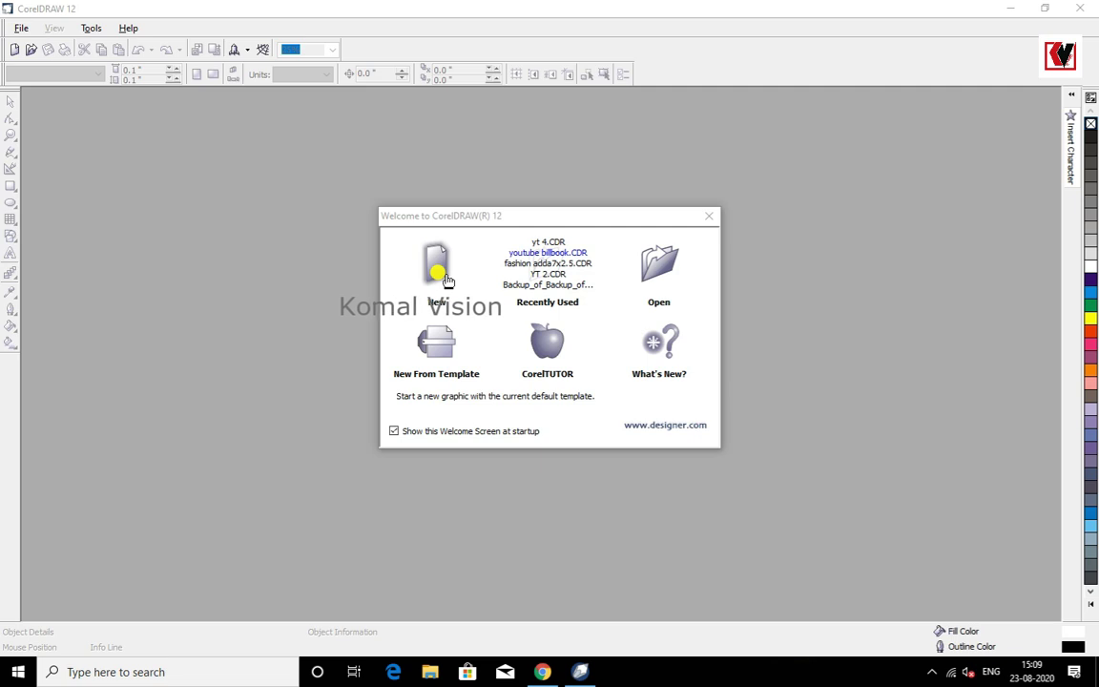
Create a new A4 document in landscape orientation with inches as its units
{"action": "left_click", "coordinate": [437, 272]}
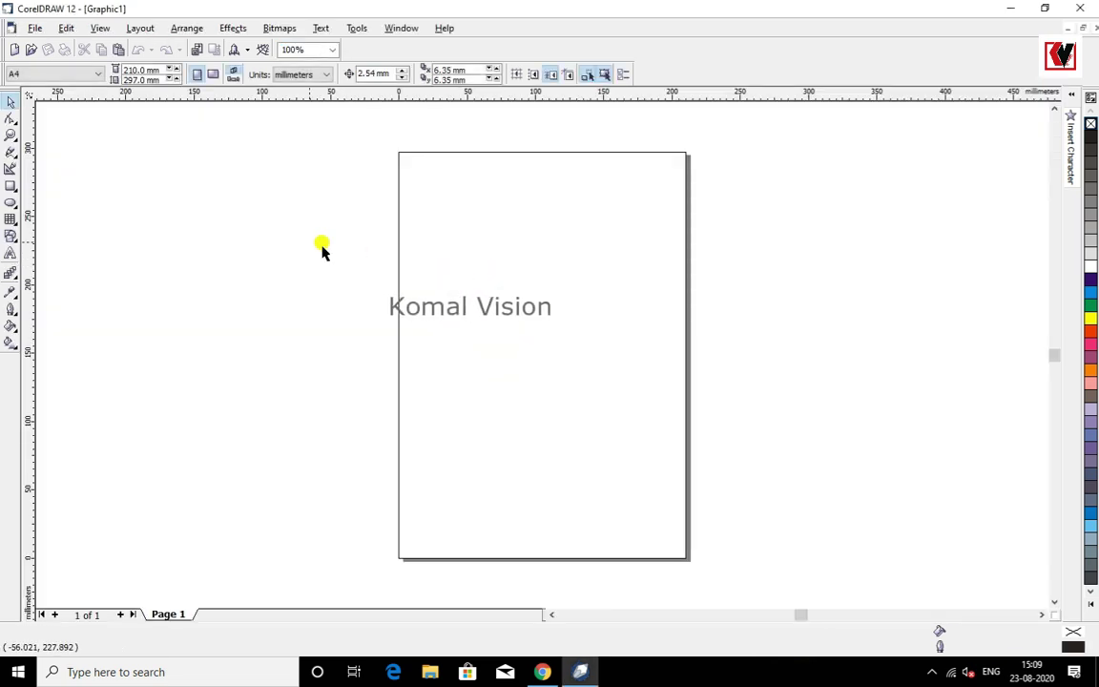
{"action": "left_click", "coordinate": [95, 75]}
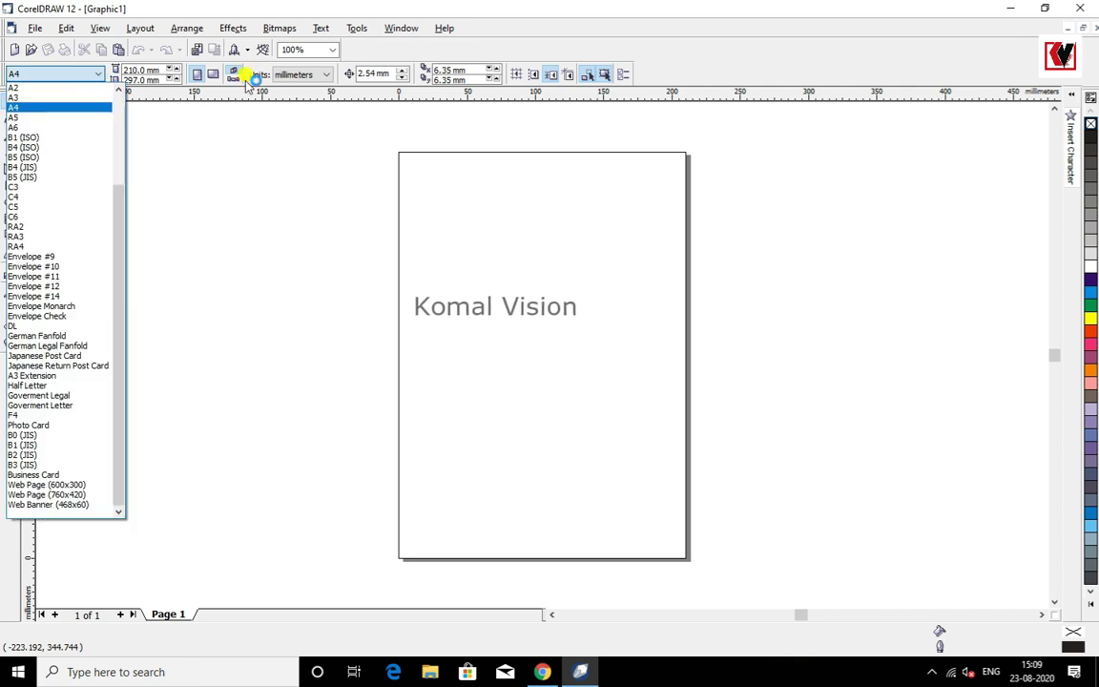
{"action": "left_click", "coordinate": [214, 74]}
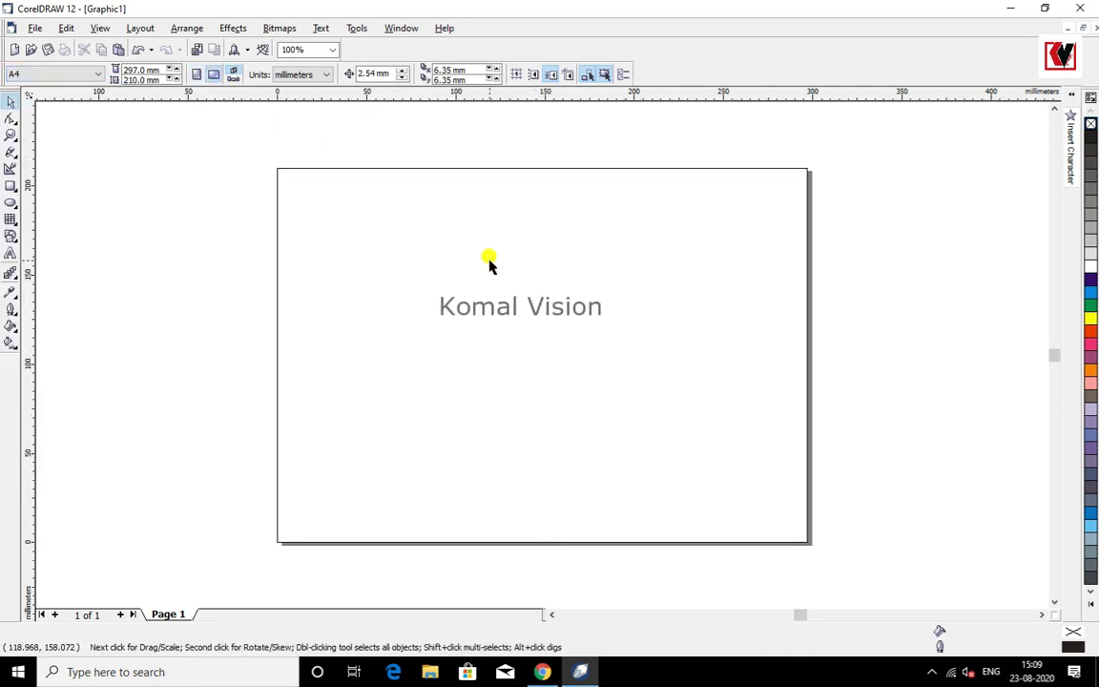
{"action": "left_click", "coordinate": [333, 77]}
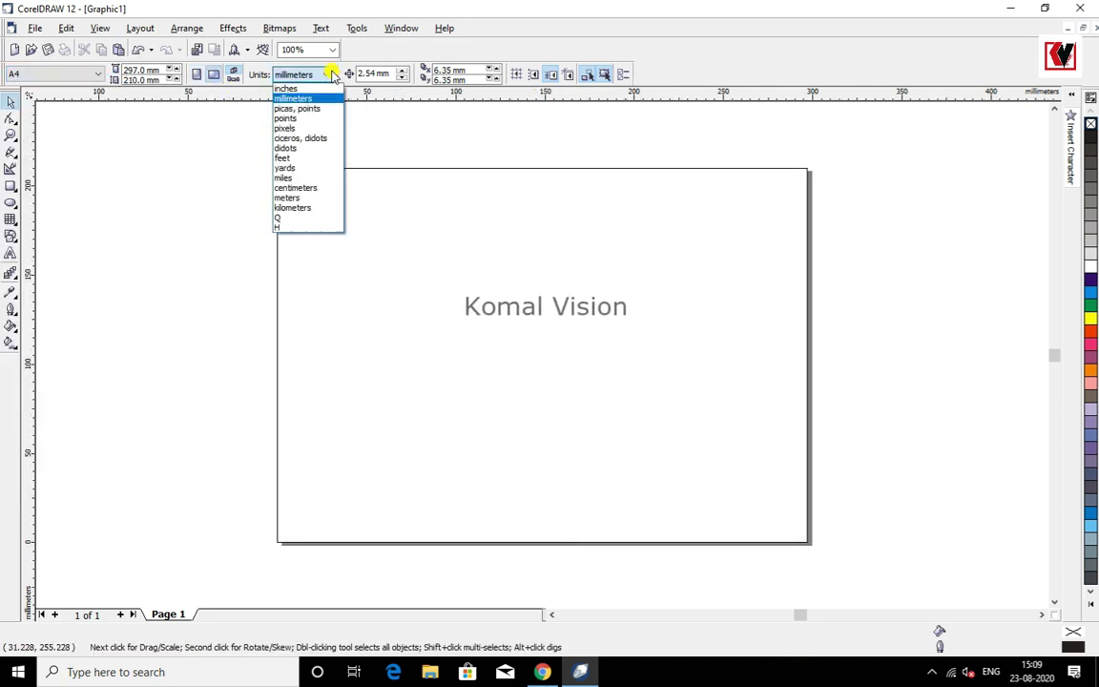
{"action": "left_click", "coordinate": [302, 88]}
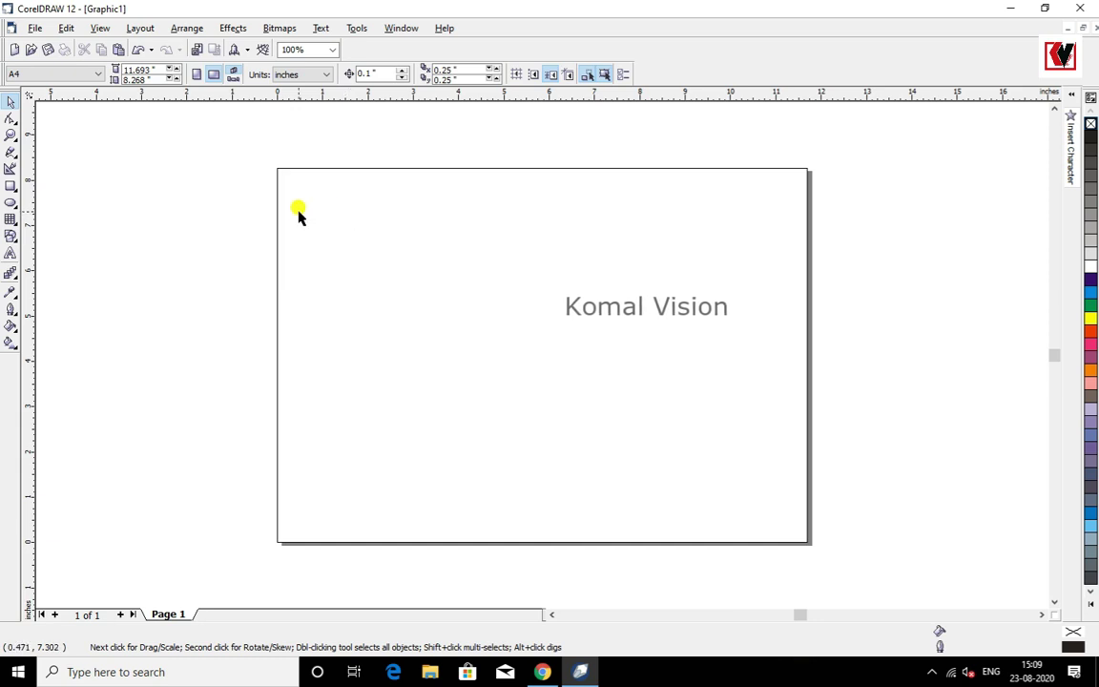
Create a page-frame rectangle and set its size to 5 inches wide by 7 inches high
{"action": "left_click", "coordinate": [12, 187]}
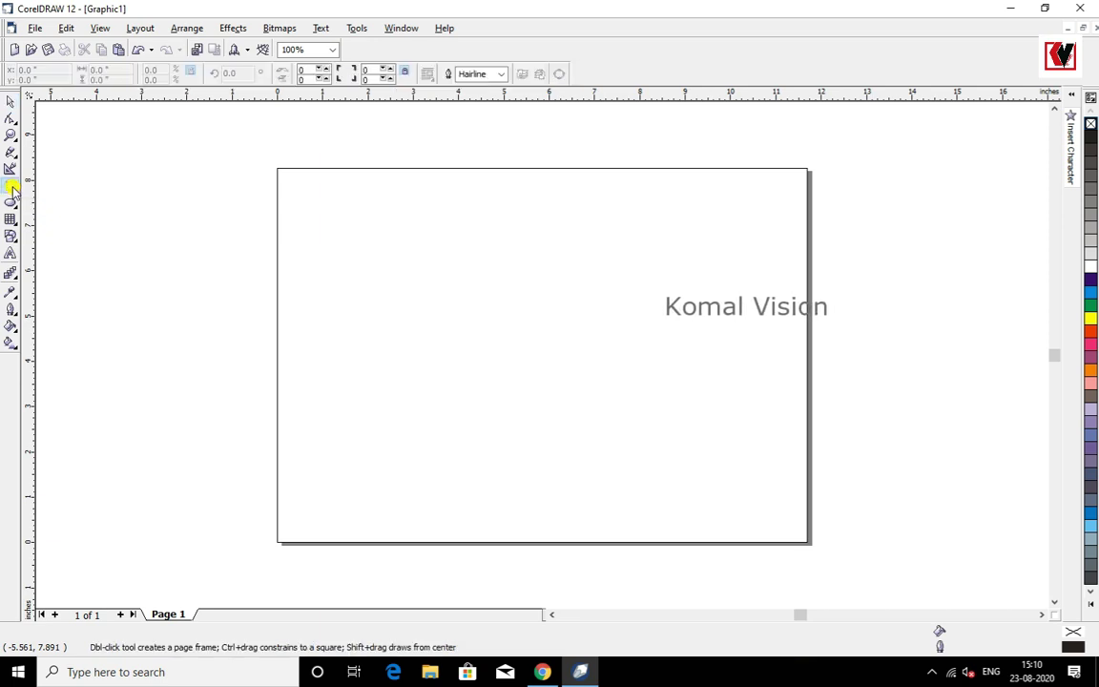
{"action": "double_click", "coordinate": [11, 187]}
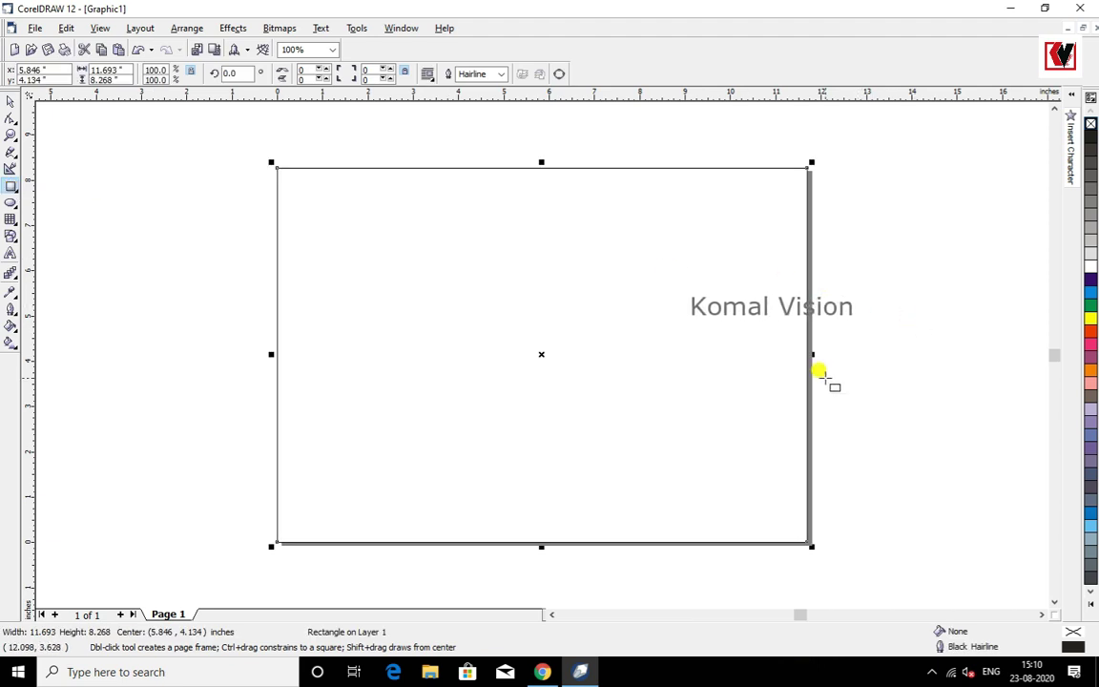
{"action": "double_click", "coordinate": [121, 69]}
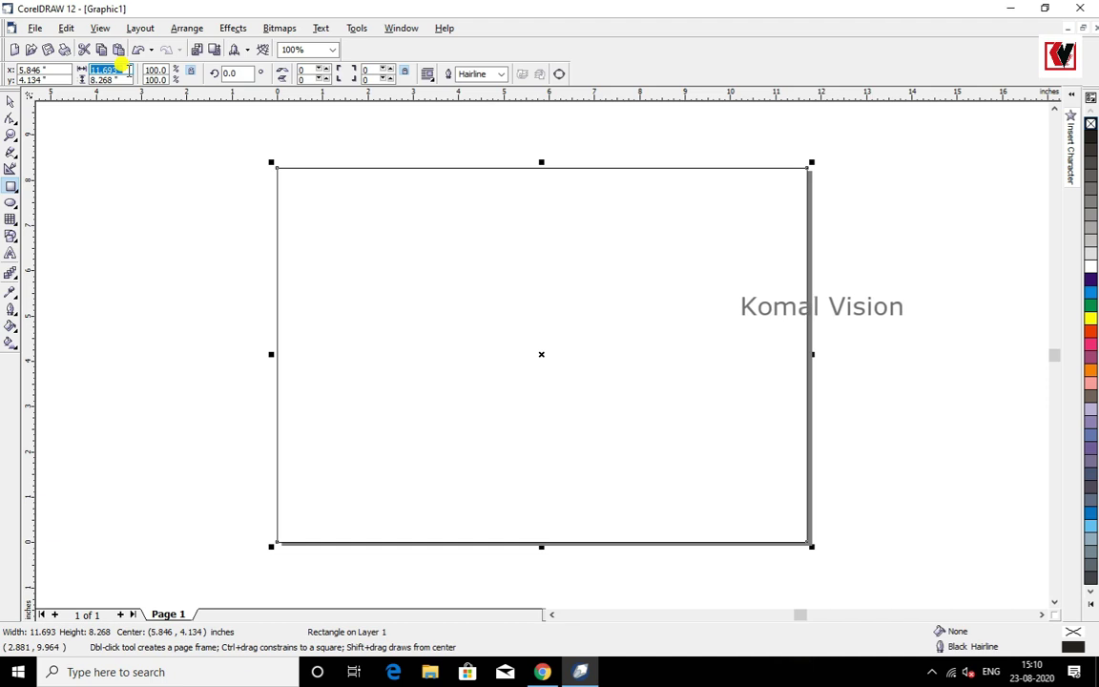
{"action": "type", "text": "7"}
{"action": "key", "text": "BackSpace"}
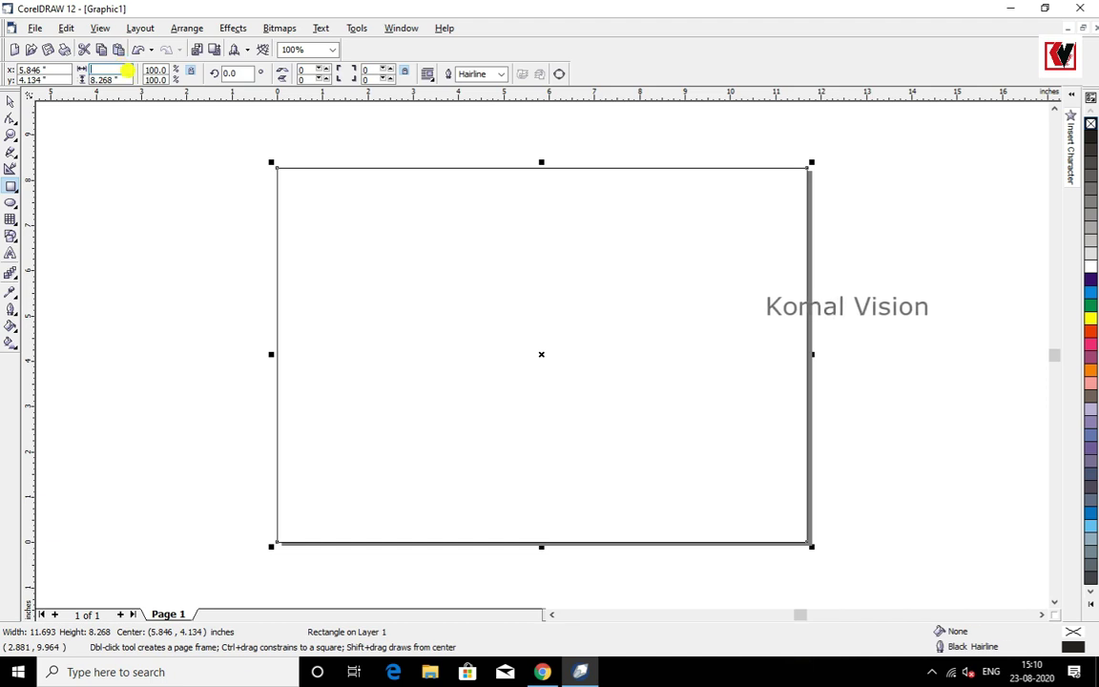
{"action": "type", "text": "5"}
{"action": "key", "text": "Tab"}
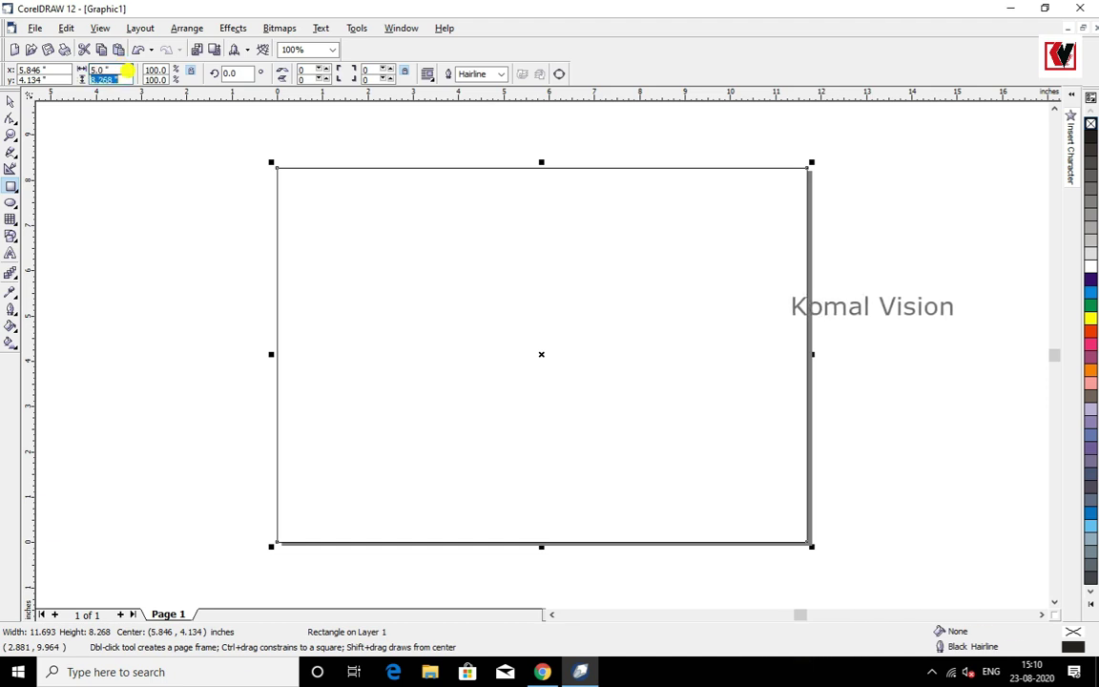
{"action": "type", "text": "7"}
{"action": "key", "text": "Return"}
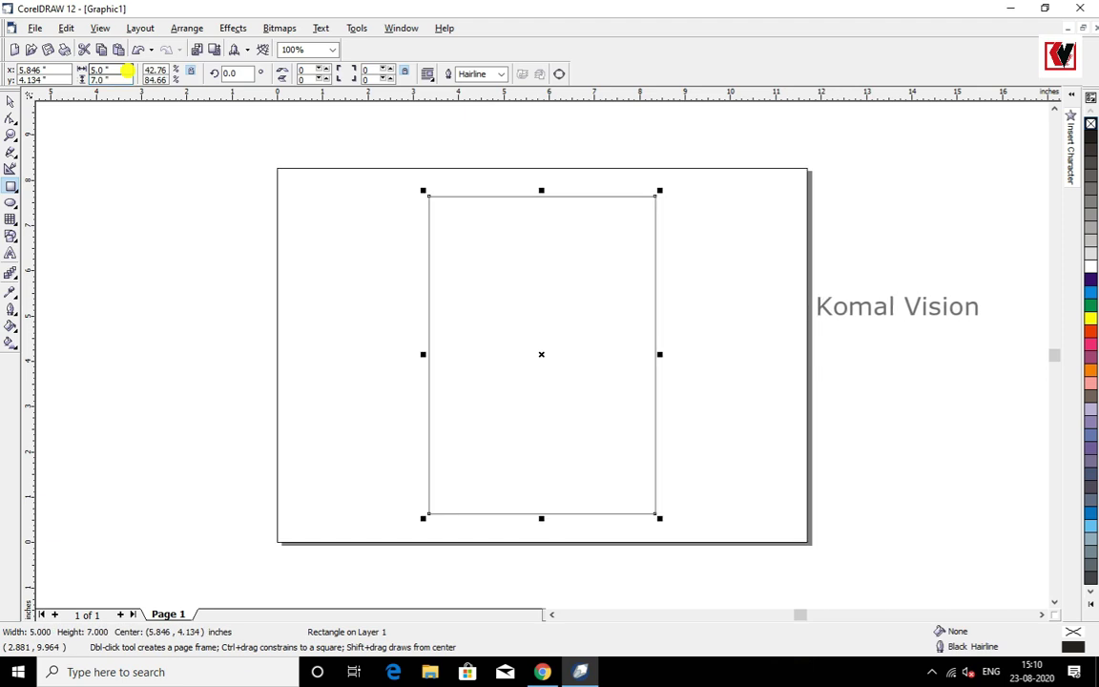
Nudge the 5 by 7 inch rectangle to the left half of the page and slightly down
{"action": "key", "text": "Left"}
{"action": "key", "text": "Left"}
{"action": "key", "text": "Left"}
{"action": "key", "text": "Left"}
{"action": "key", "text": "Left"}
{"action": "key", "text": "Left"}
{"action": "key", "text": "Left"}
{"action": "key", "text": "Left"}
{"action": "key", "text": "Left"}
{"action": "key", "text": "Left"}
{"action": "key", "text": "Left"}
{"action": "key", "text": "Left"}
{"action": "key", "text": "Left"}
{"action": "key", "text": "Left"}
{"action": "key", "text": "Left"}
{"action": "key", "text": "Left"}
{"action": "key", "text": "Left"}
{"action": "key", "text": "Left"}
{"action": "key", "text": "Left"}
{"action": "key", "text": "Left"}
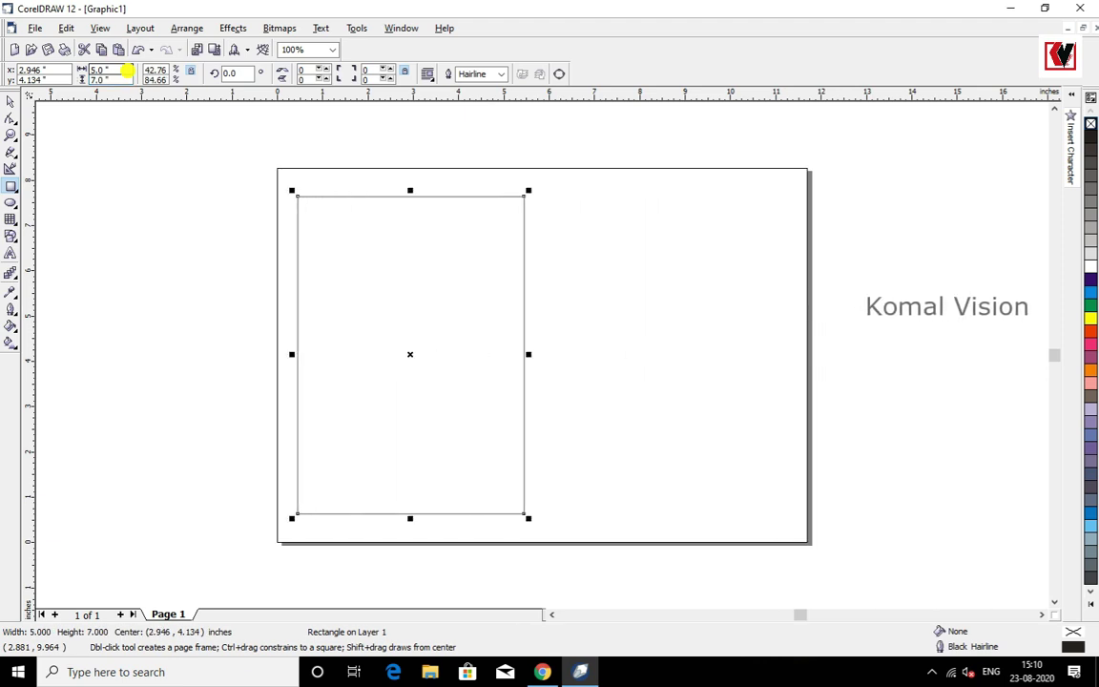
{"action": "key", "text": "Down"}
{"action": "key", "text": "Down"}
{"action": "key", "text": "Left"}
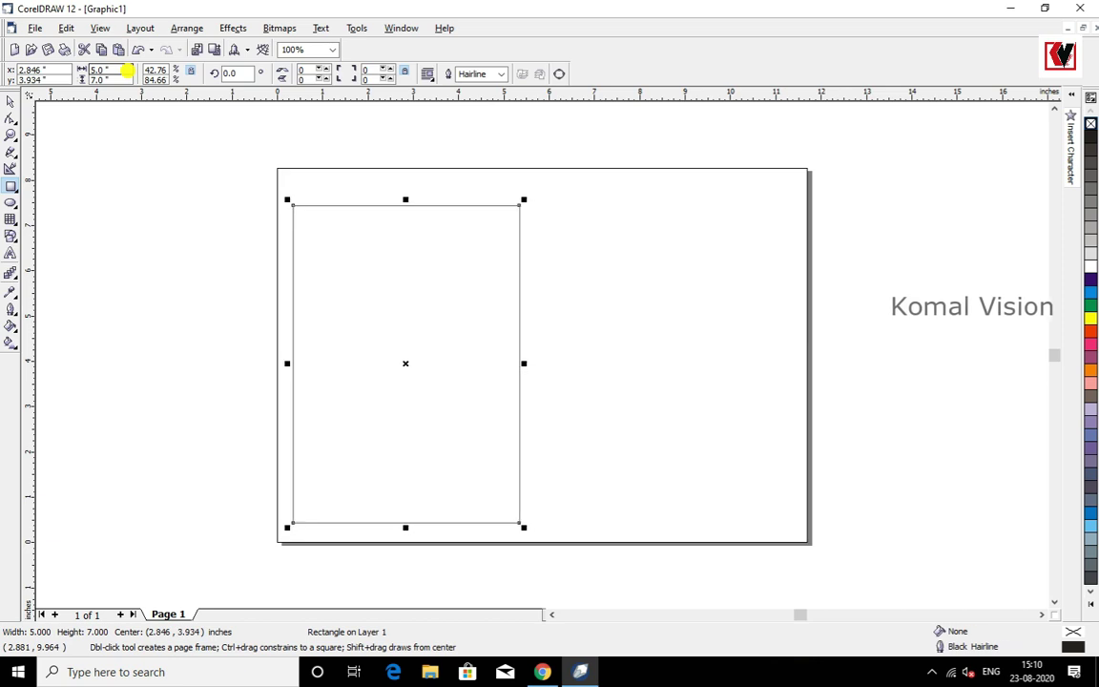
{"action": "key", "text": "Down"}
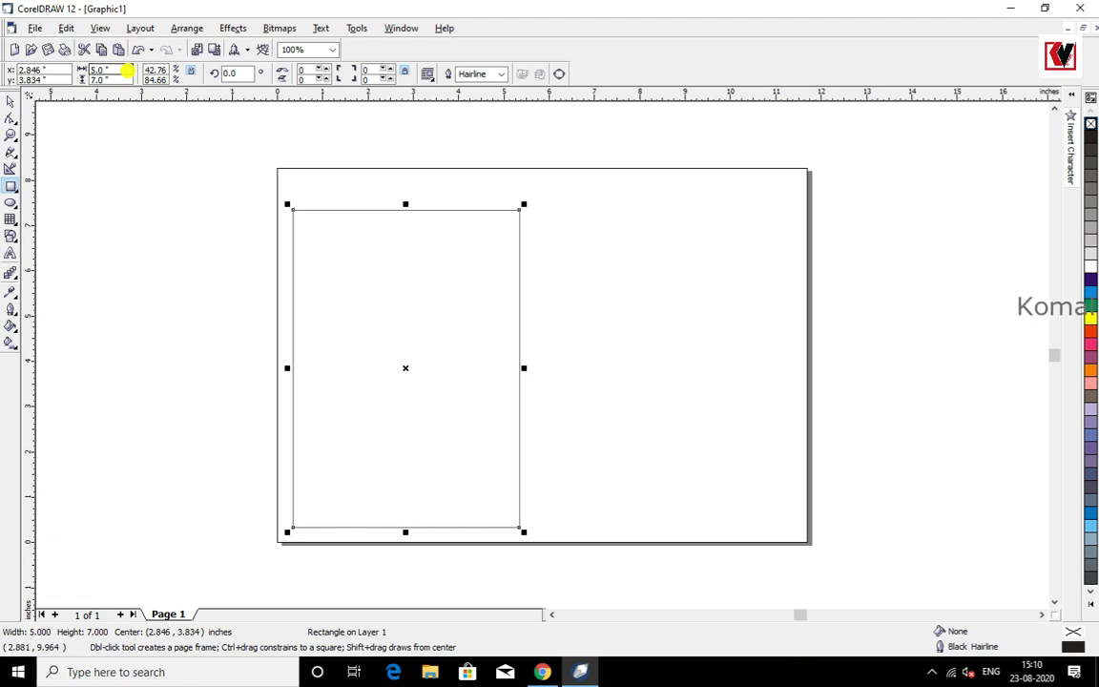
Delete the 5 by 7 inch rectangle from the page
{"action": "key", "text": "Right"}
{"action": "key", "text": "Right"}
{"action": "key", "text": "Right"}
{"action": "key", "text": "Right"}
{"action": "key", "text": "Right"}
{"action": "key", "text": "Right"}
{"action": "key", "text": "Right"}
{"action": "key", "text": "Right"}
{"action": "key", "text": "Right"}
{"action": "key", "text": "Right"}
{"action": "key", "text": "Right"}
{"action": "key", "text": "Right"}
{"action": "key", "text": "Right"}
{"action": "key", "text": "Delete"}
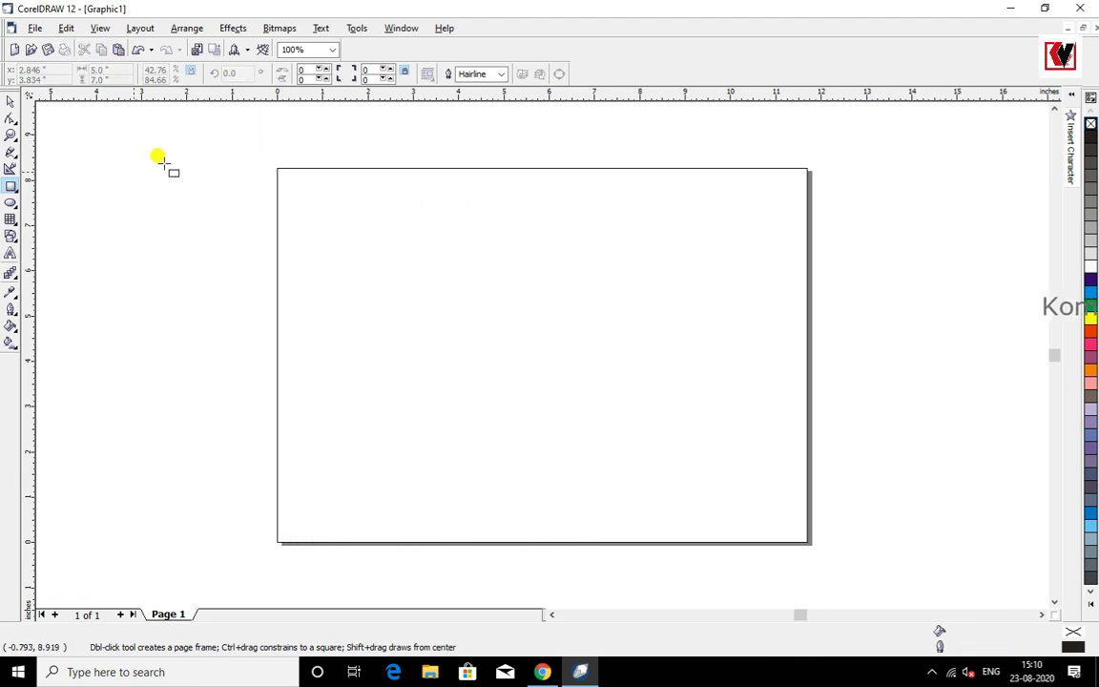
Draw a rectangle sized 5 by 7 inches on the page's left half and nudge it 0.1 inch left and down
{"action": "left_click", "coordinate": [12, 186]}
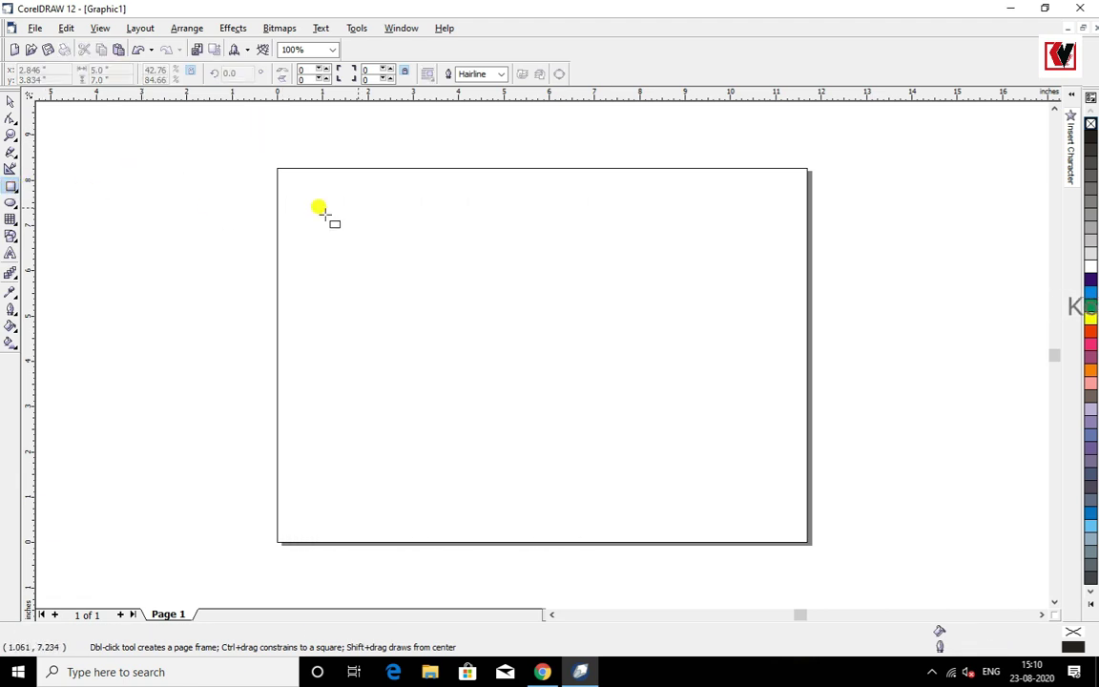
{"action": "left_click_drag", "start_coordinate": [302, 197], "coordinate": [524, 523]}
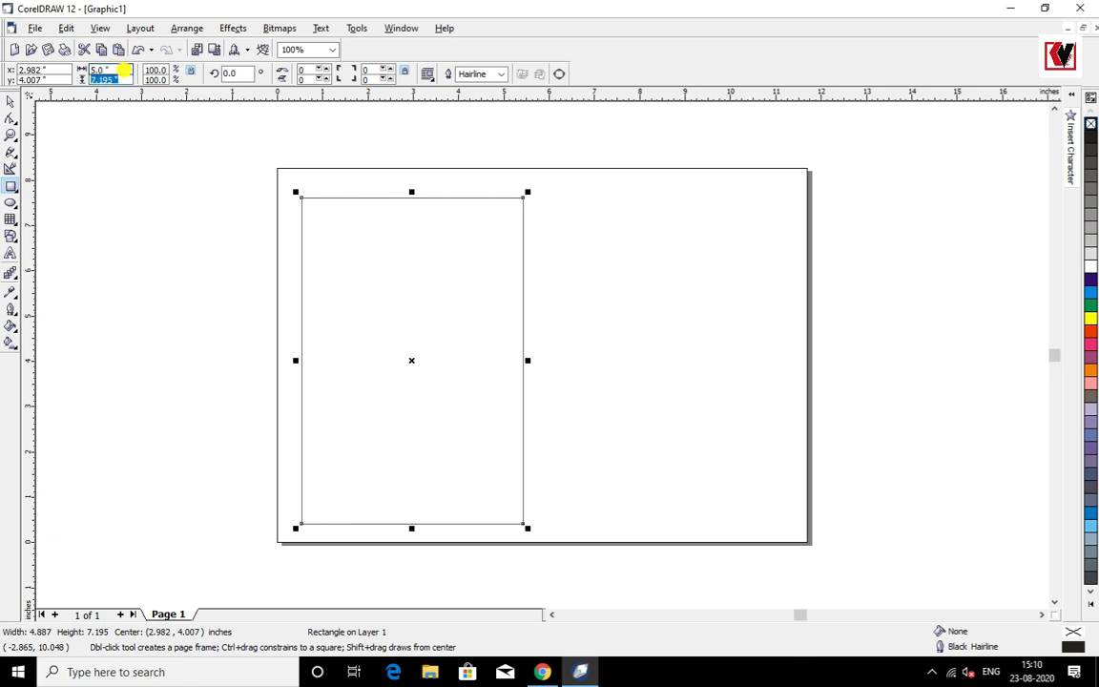
{"action": "key", "text": "Return"}
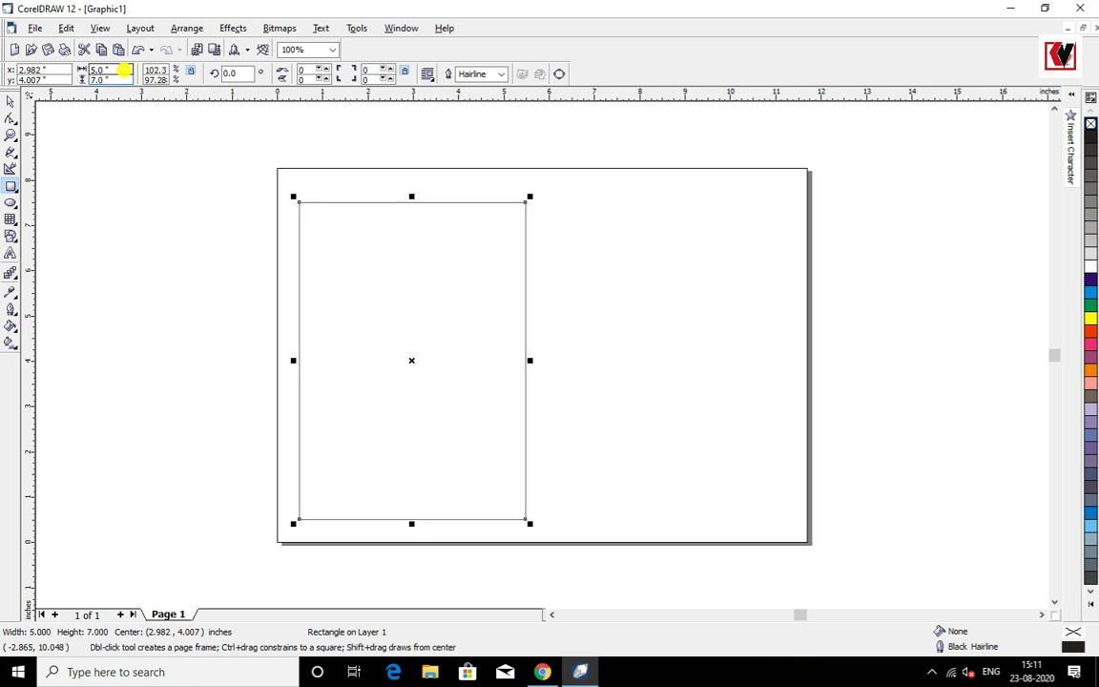
{"action": "key", "text": "Left"}
{"action": "key", "text": "Down"}
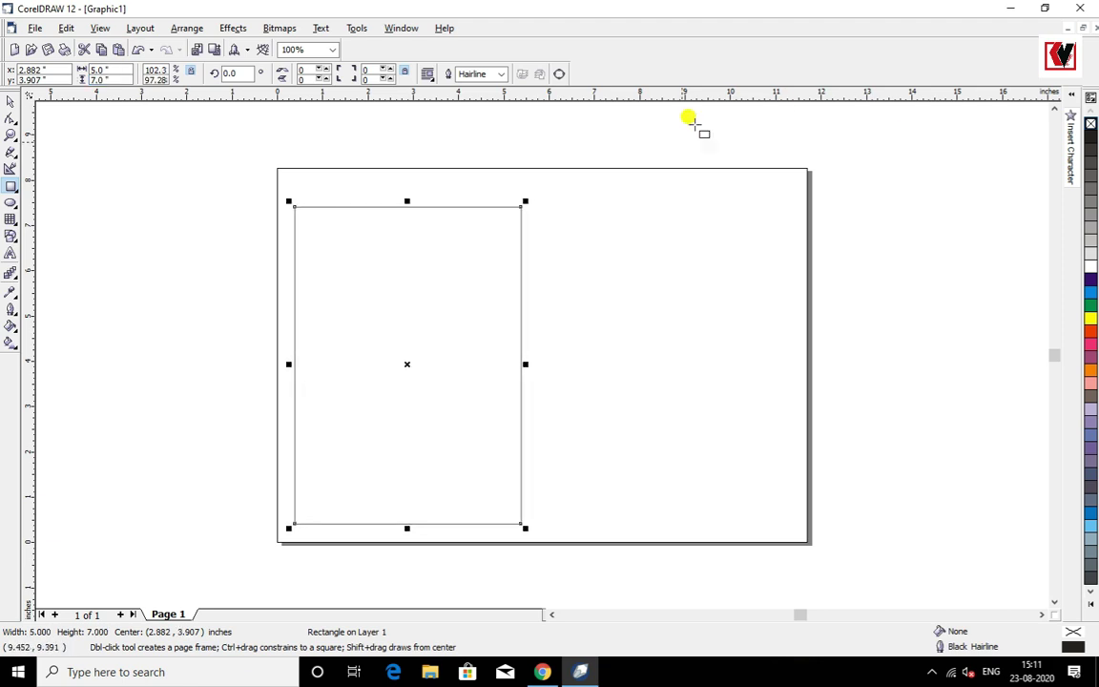
Set the rectangle's outline width to 0.706 mm and deselect it
{"action": "left_click", "coordinate": [10, 98]}
{"action": "left_click", "coordinate": [334, 289]}
{"action": "left_click", "coordinate": [334, 289]}
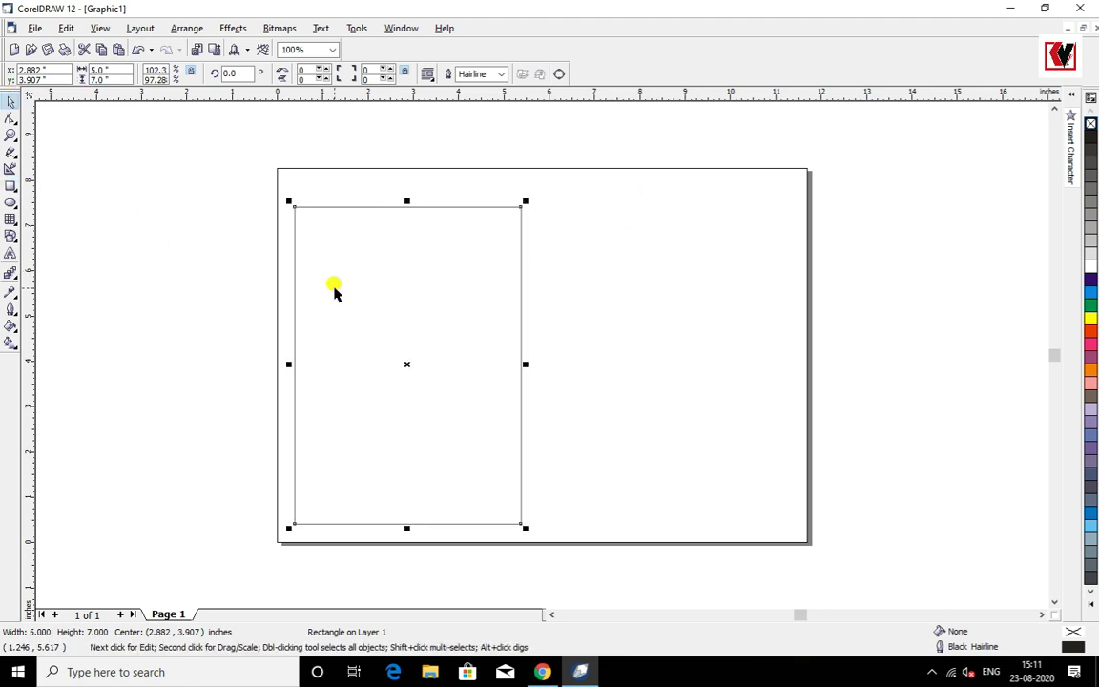
{"action": "left_click", "coordinate": [502, 73]}
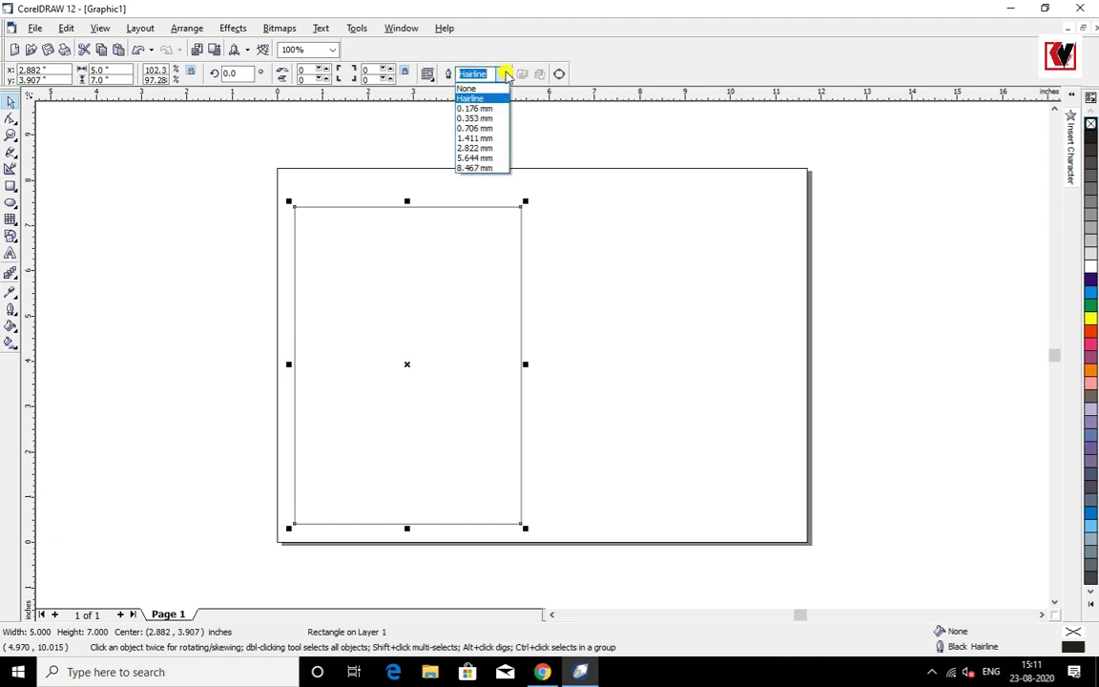
{"action": "left_click", "coordinate": [485, 125]}
{"action": "key", "text": "z"}
{"action": "left_click_drag", "start_coordinate": [251, 167], "coordinate": [546, 399]}
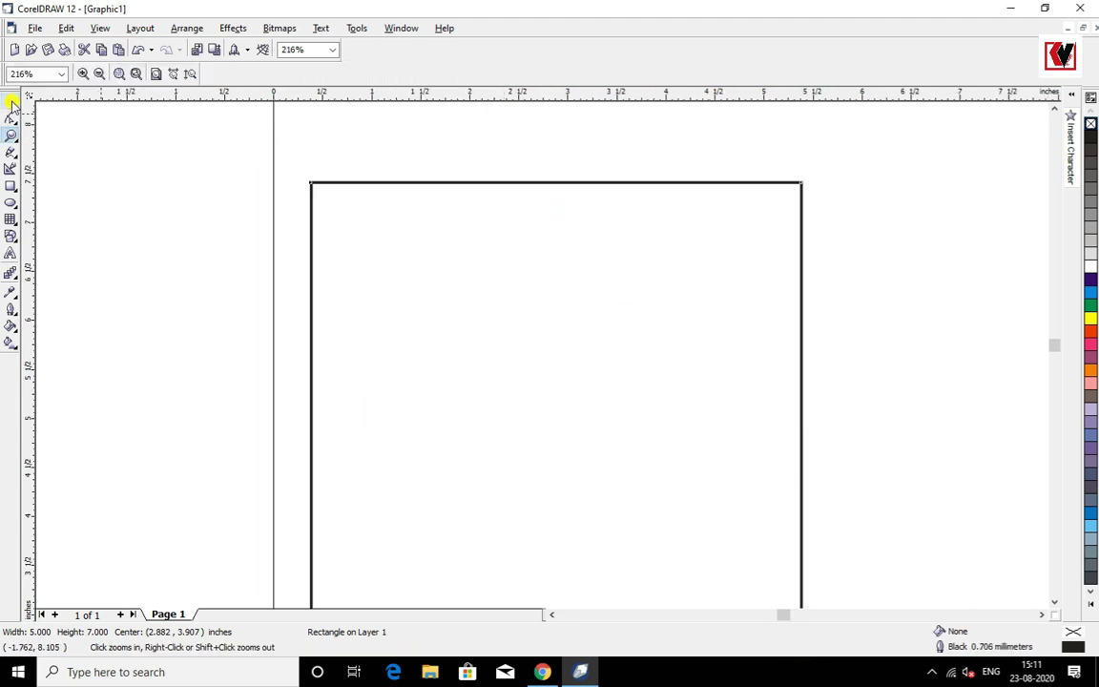
{"action": "left_click", "coordinate": [10, 100]}
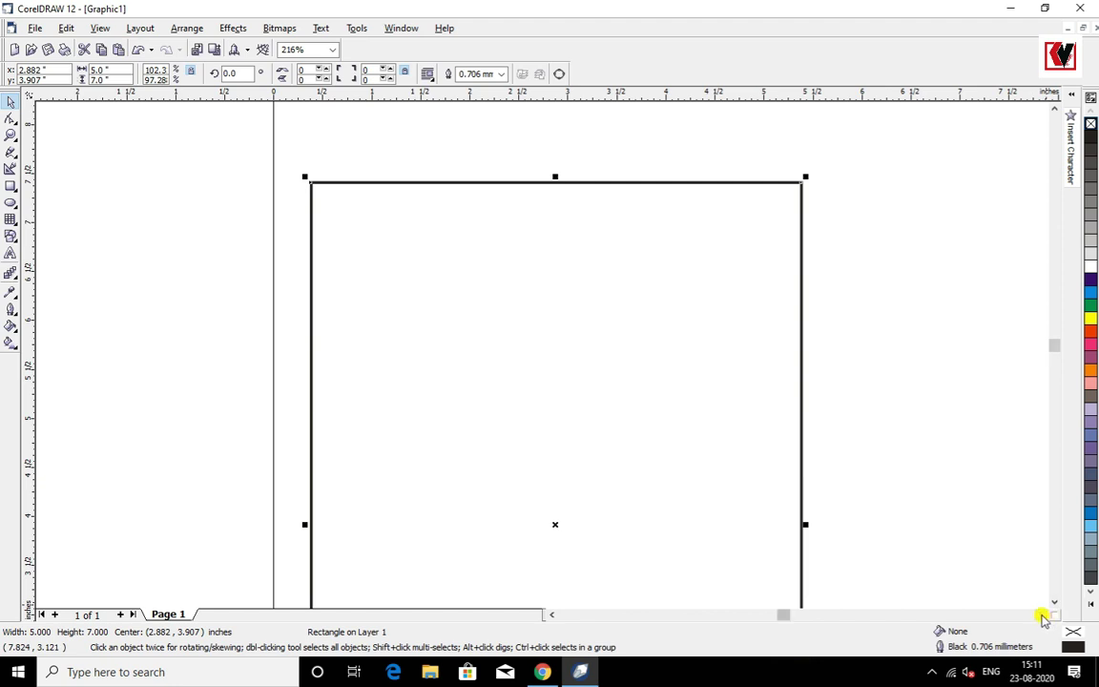
{"action": "left_click", "coordinate": [947, 441]}
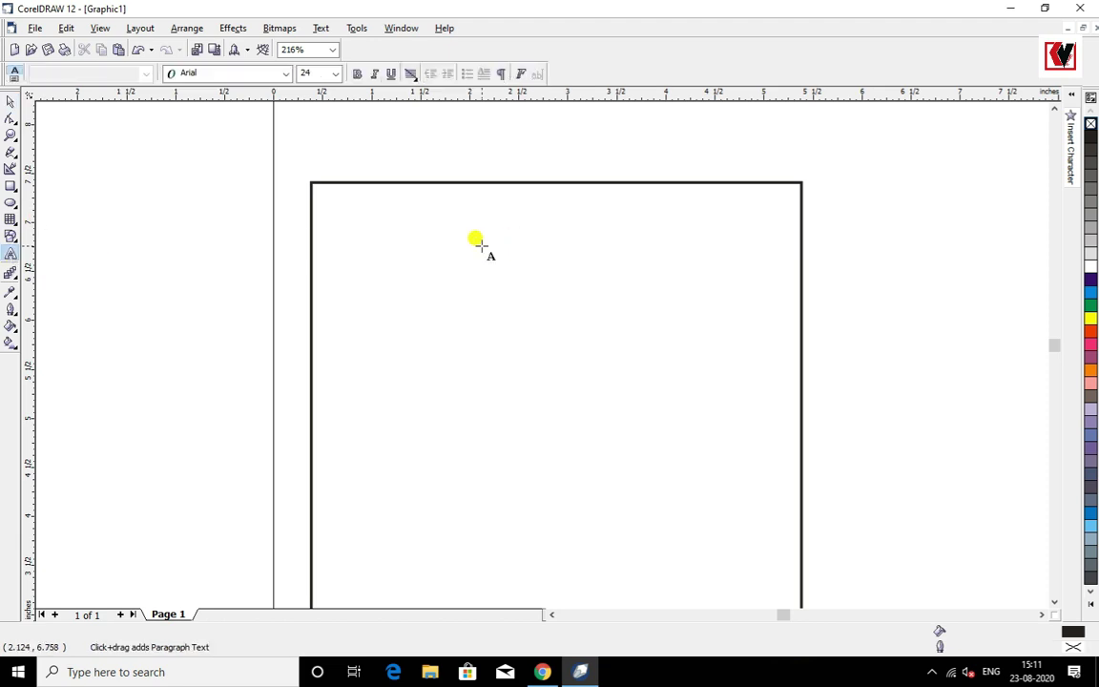
Add the heading "कोमल विजन" as artistic text in the RAJ 01 font near the rectangle's upper edge
{"action": "left_click", "coordinate": [453, 236]}
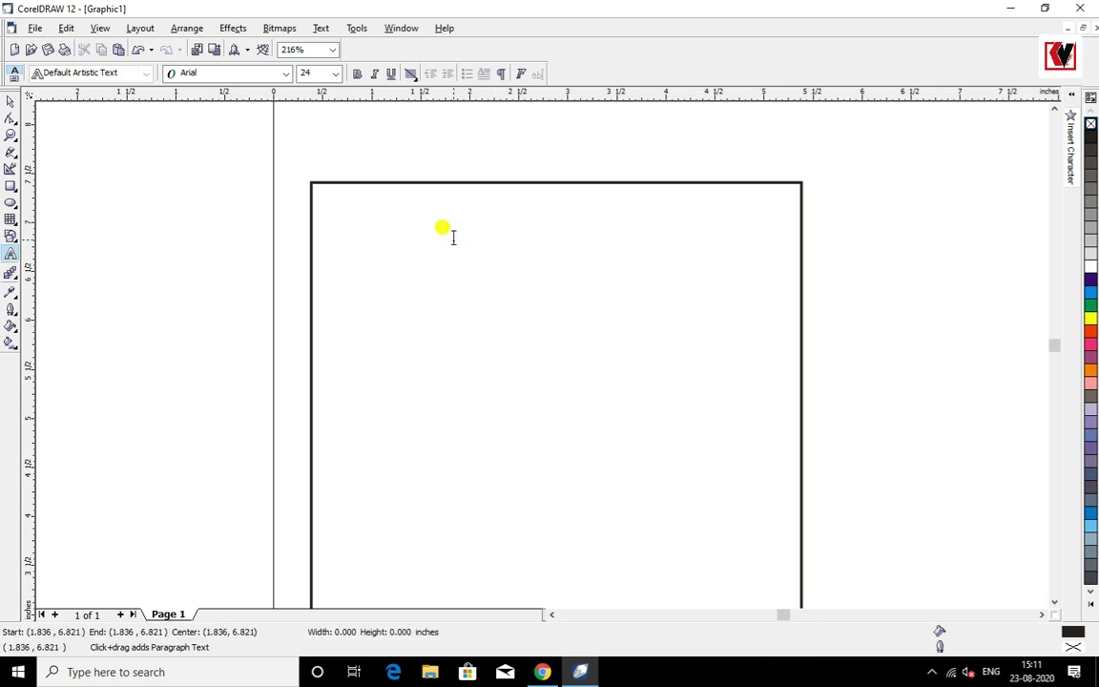
{"action": "left_click", "coordinate": [285, 74]}
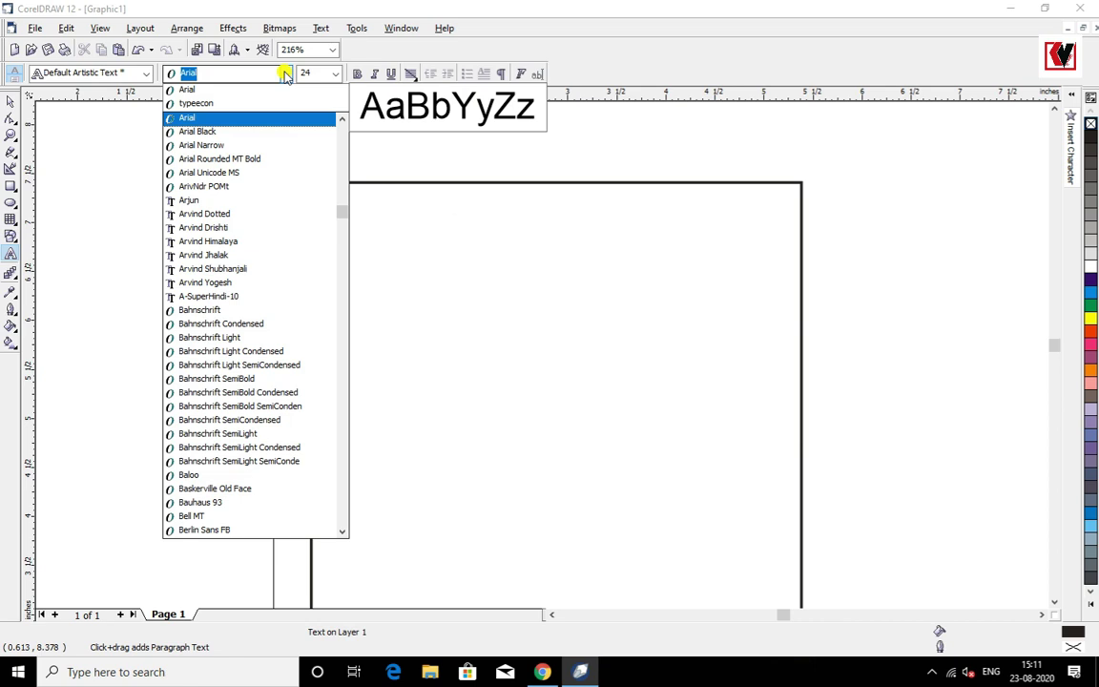
{"action": "type", "text": "dkse"}
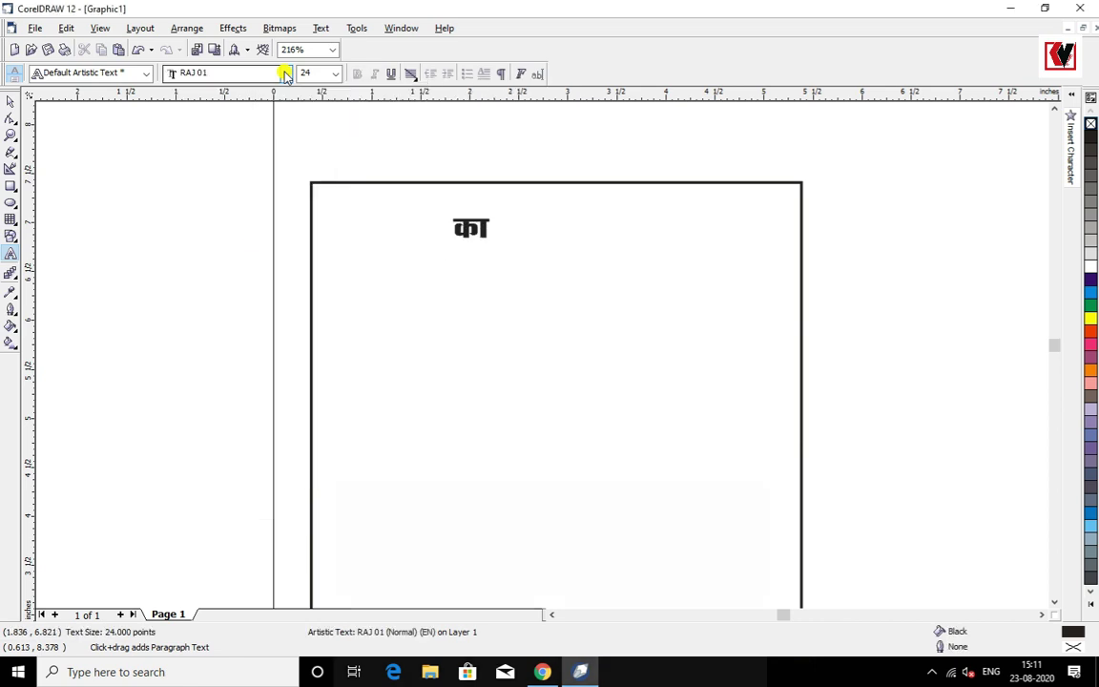
{"action": "type", "text": "y fot"}
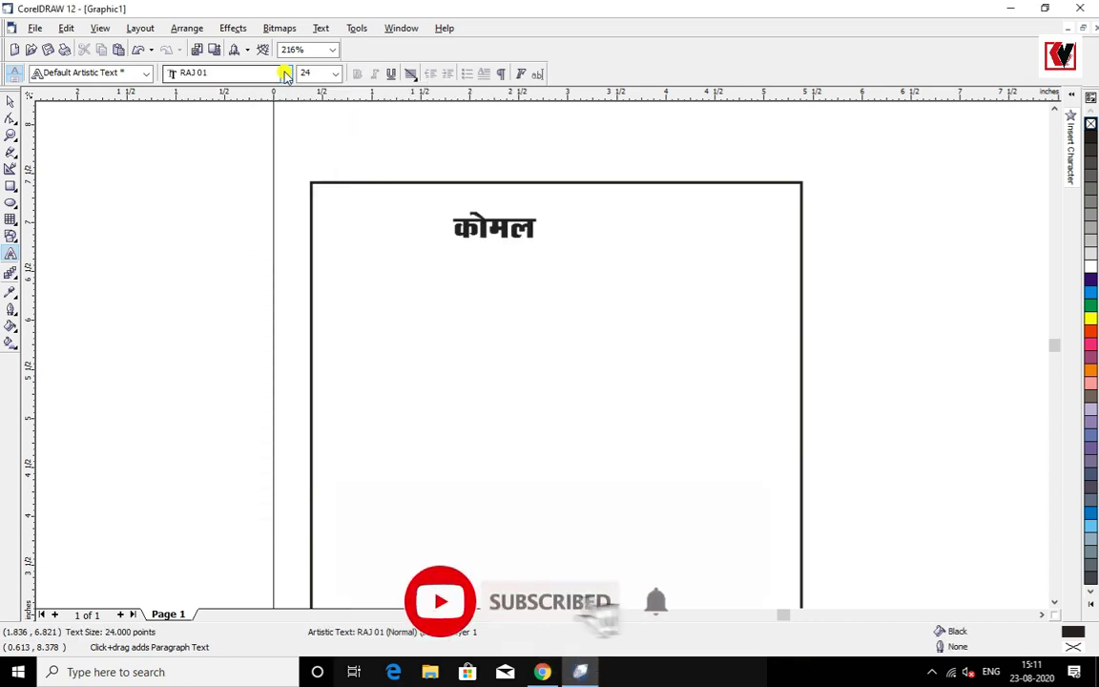
{"action": "type", "text": "u"}
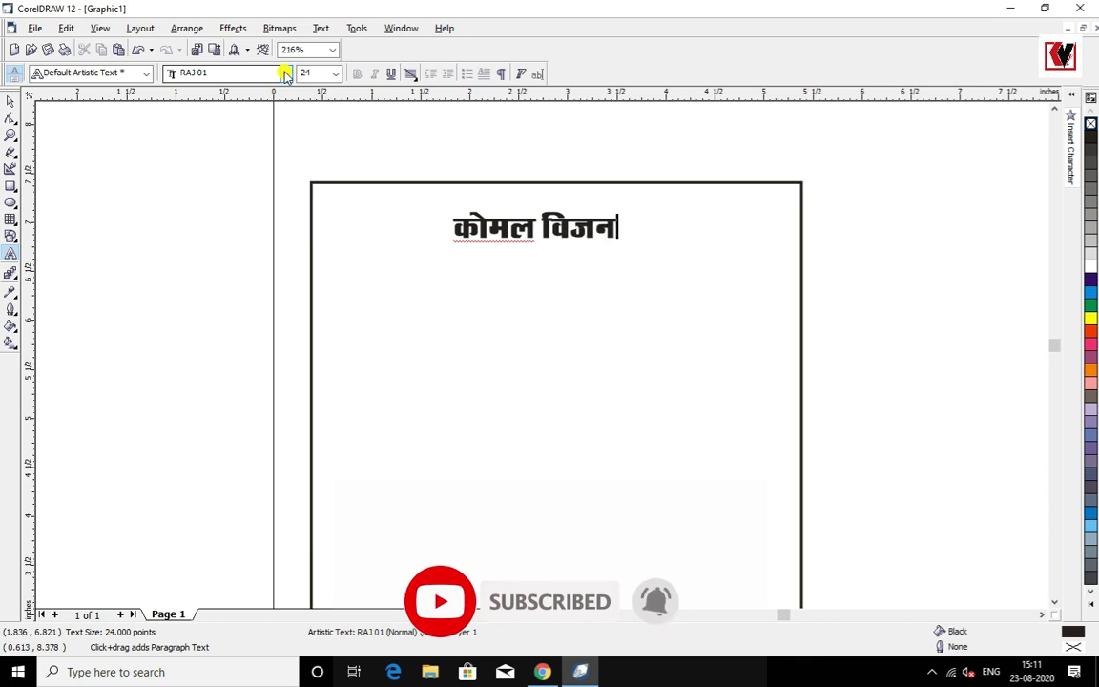
Place a vertical guideline at the rectangle's horizontal centre and centre the "कोमल विजन" heading on it
{"action": "left_click", "coordinate": [10, 101]}
{"action": "left_click", "coordinate": [665, 432]}
{"action": "left_click", "coordinate": [549, 245]}
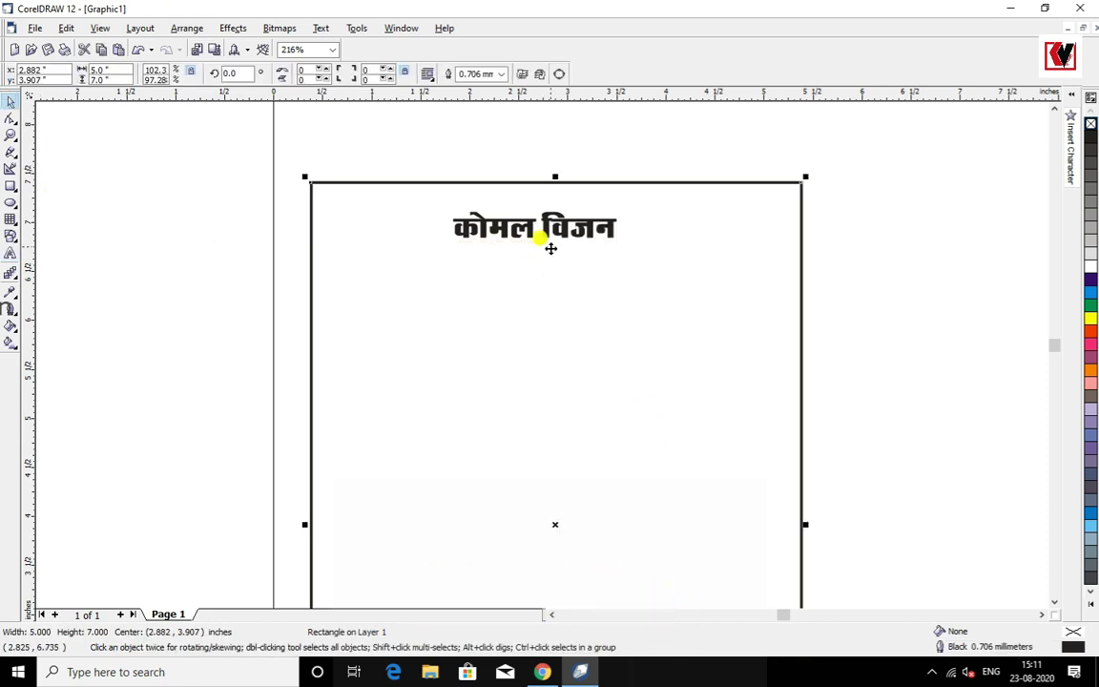
{"action": "left_click", "coordinate": [558, 226]}
{"action": "left_click", "coordinate": [596, 383]}
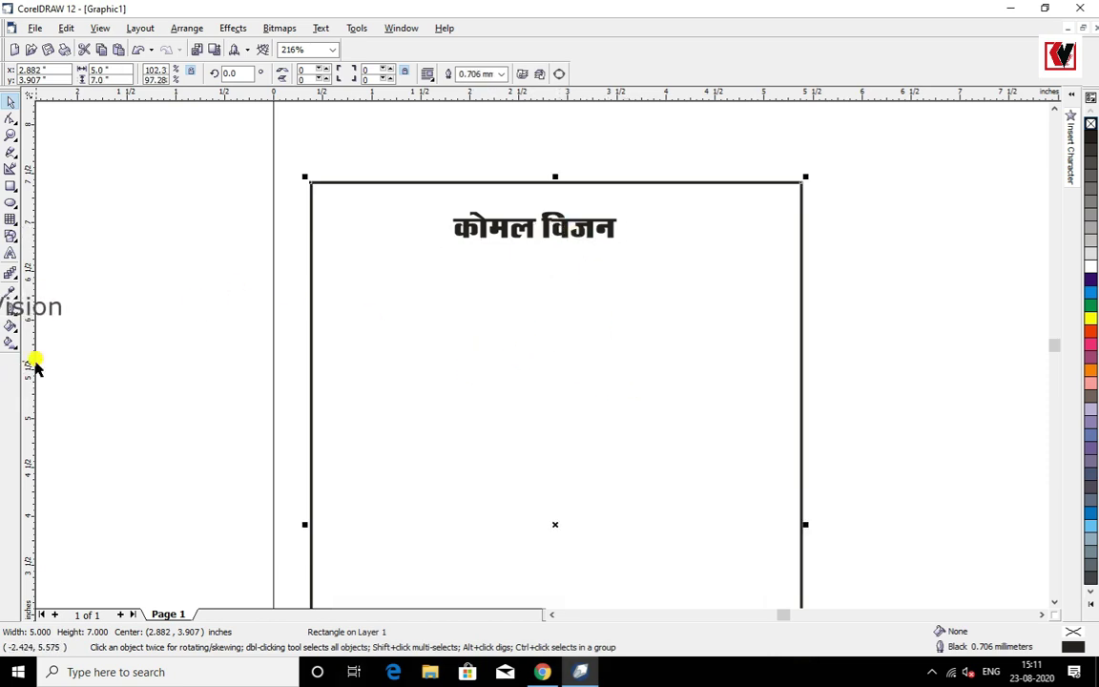
{"action": "left_click_drag", "start_coordinate": [31, 360], "coordinate": [557, 395]}
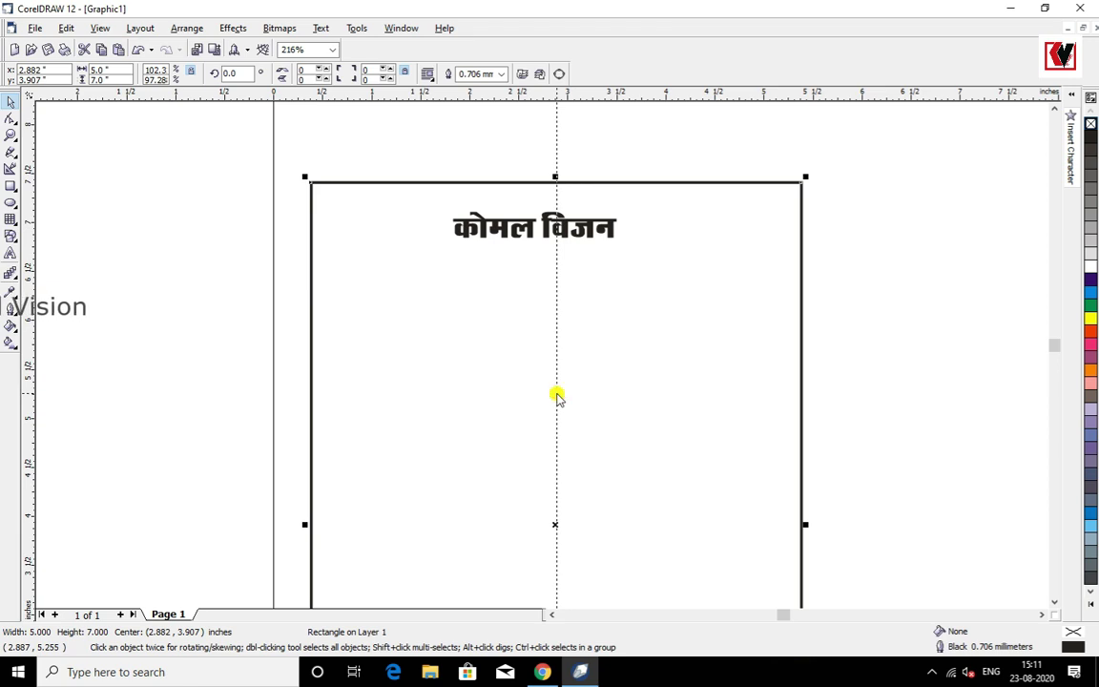
{"action": "left_click", "coordinate": [593, 218]}
{"action": "key", "text": "c"}
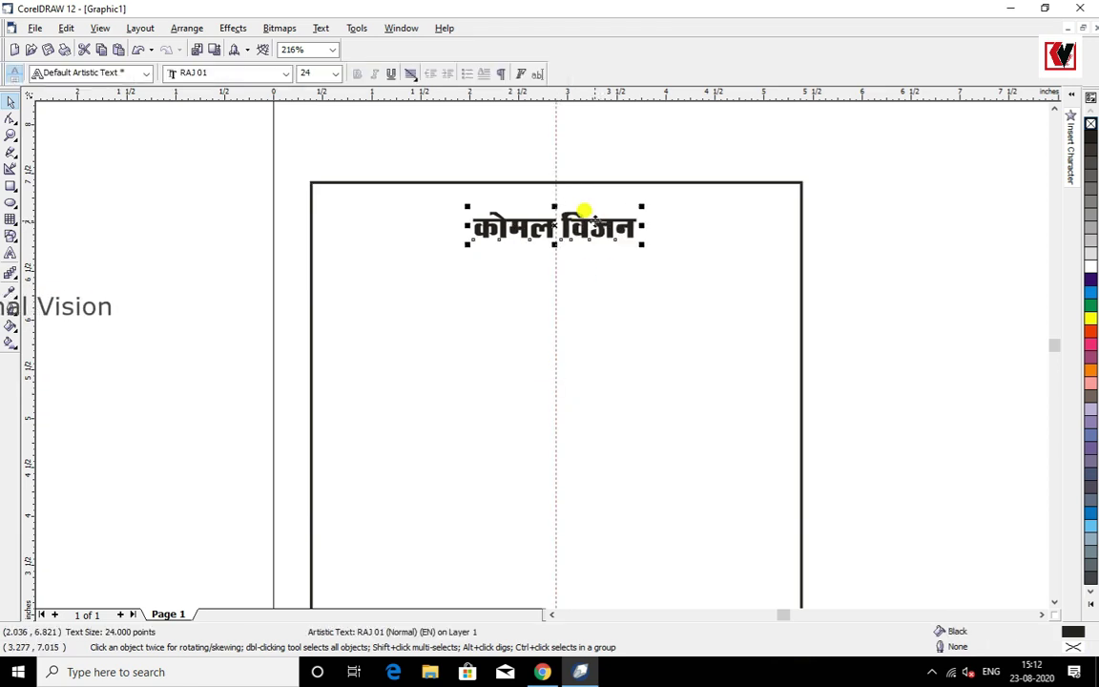
Set the font size of the "कोमल विजन" heading to 30 points
{"action": "left_click", "coordinate": [335, 73]}
{"action": "left_click", "coordinate": [318, 241]}
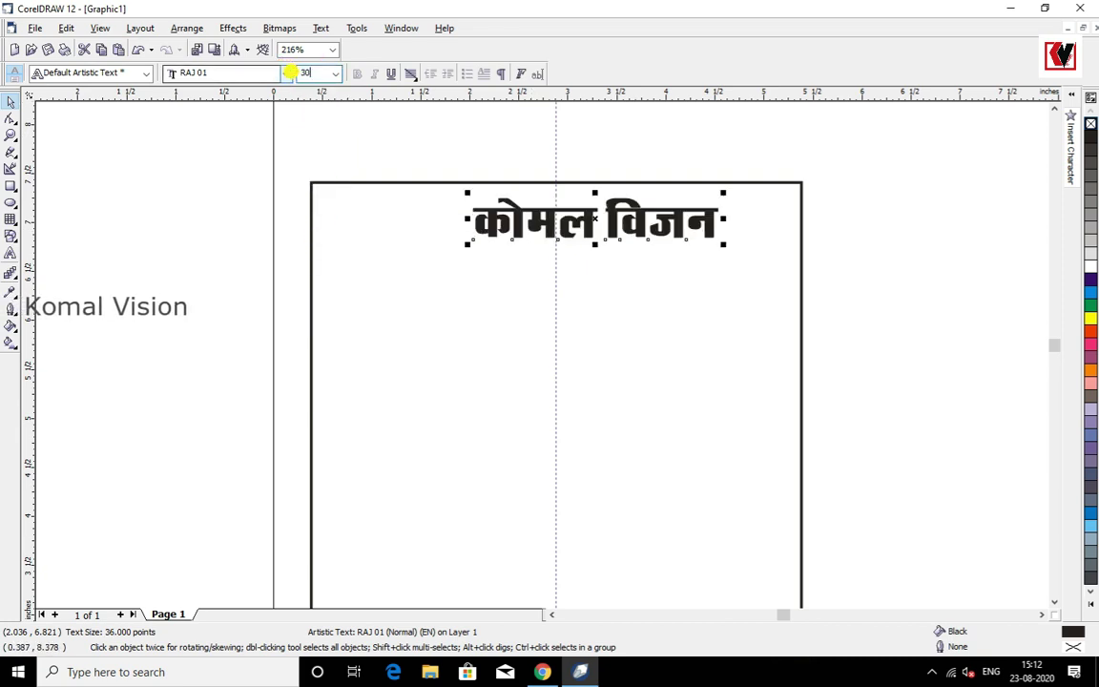
{"action": "left_click", "coordinate": [290, 73]}
{"action": "type", "text": "30"}
{"action": "key", "text": "Return"}
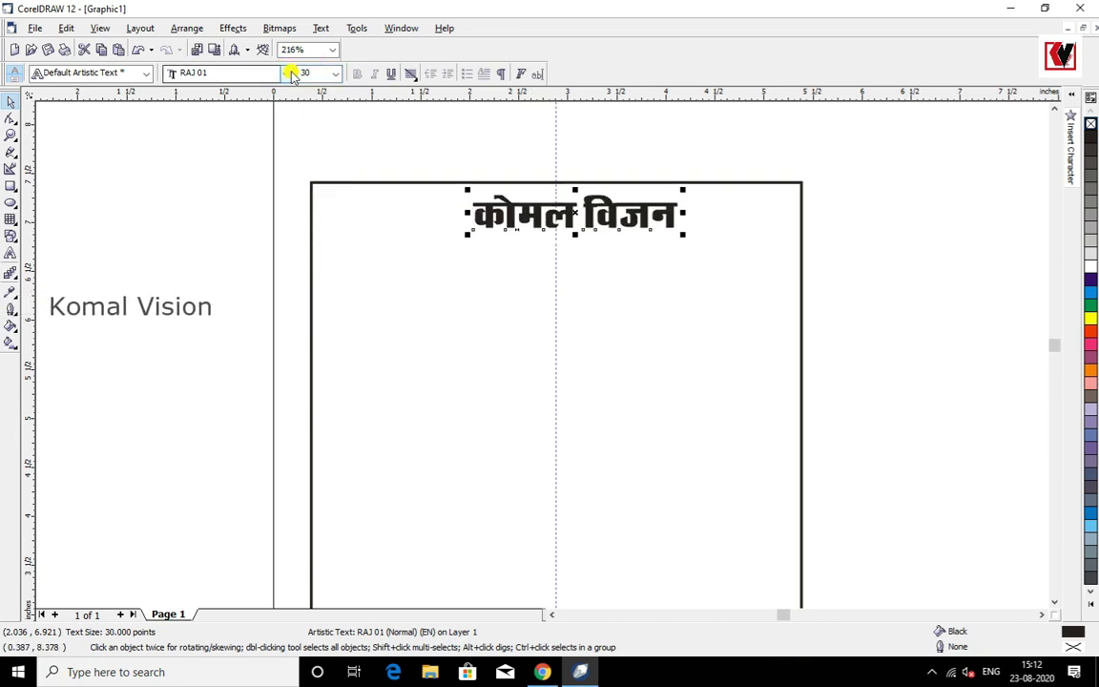
Re-centre the "कोमल विजन" heading on the guideline and place a duplicate of it directly below
{"action": "key", "text": "Left"}
{"action": "key", "text": "Left"}
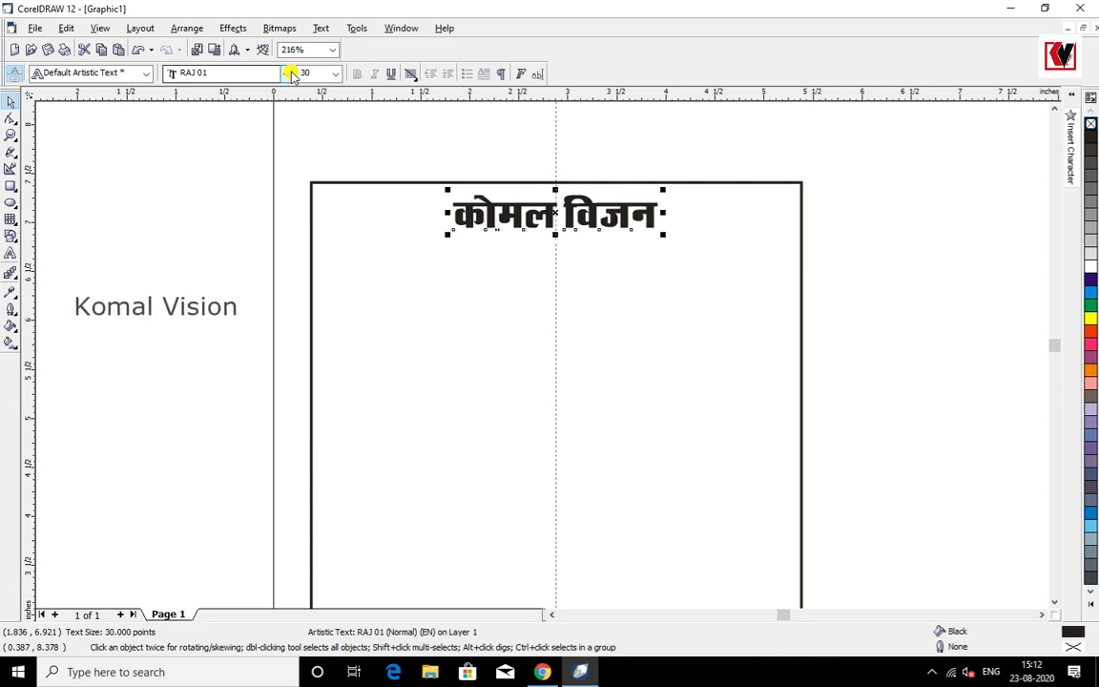
{"action": "key", "text": "KP_Add"}
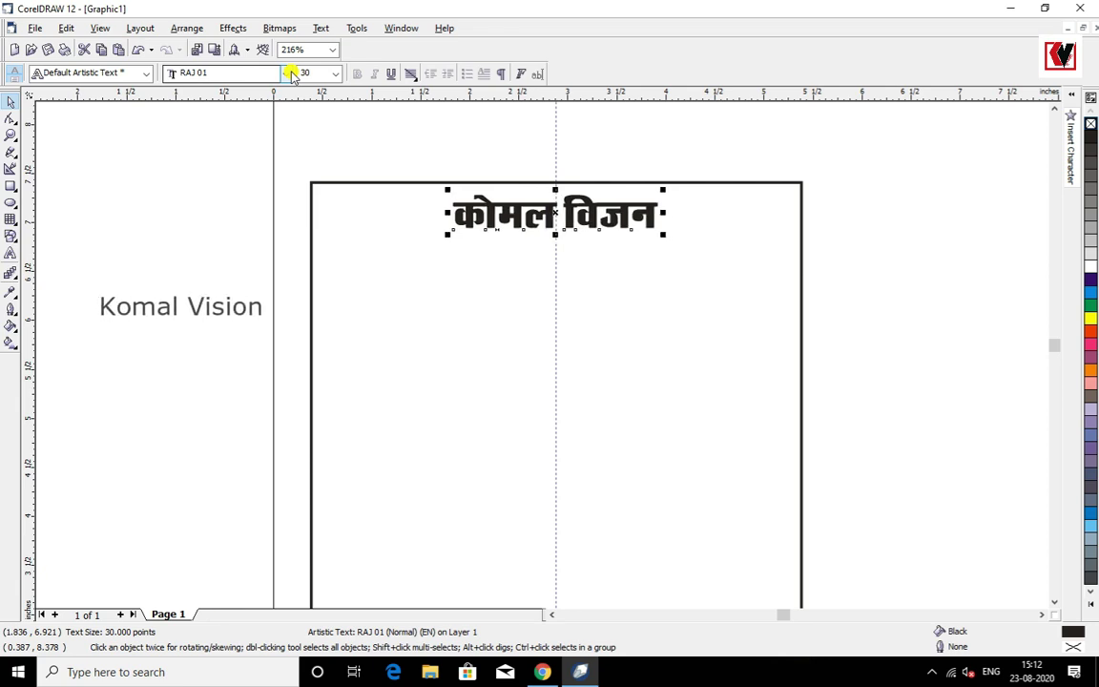
{"action": "key", "text": "Down"}
{"action": "key", "text": "Down"}
{"action": "key", "text": "Down"}
{"action": "key", "text": "Down"}
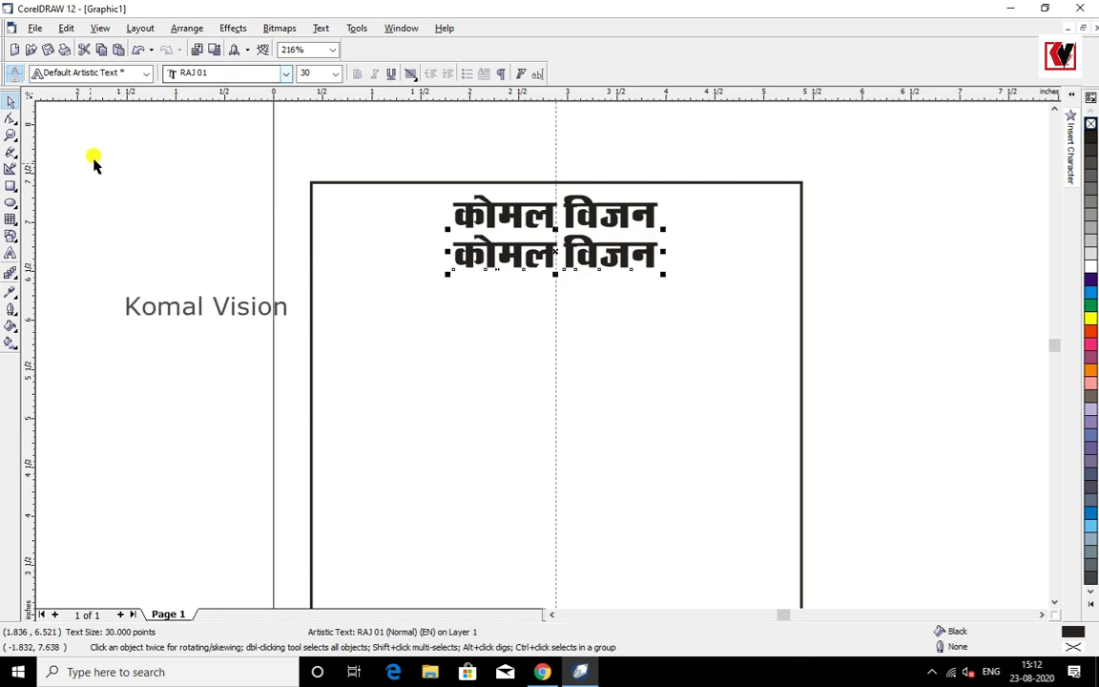
Replace the duplicate heading's text with the Hindi address line starting with "पता-"
{"action": "left_click", "coordinate": [10, 252]}
{"action": "key", "text": "ctrl+a"}
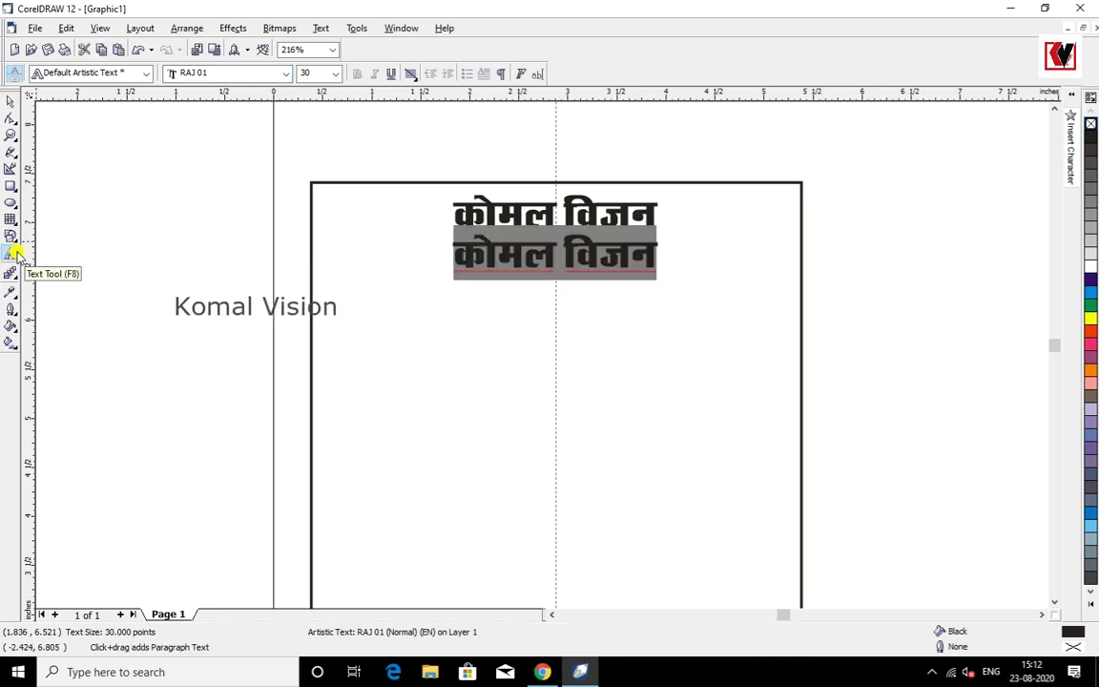
{"action": "type", "text": "i"}
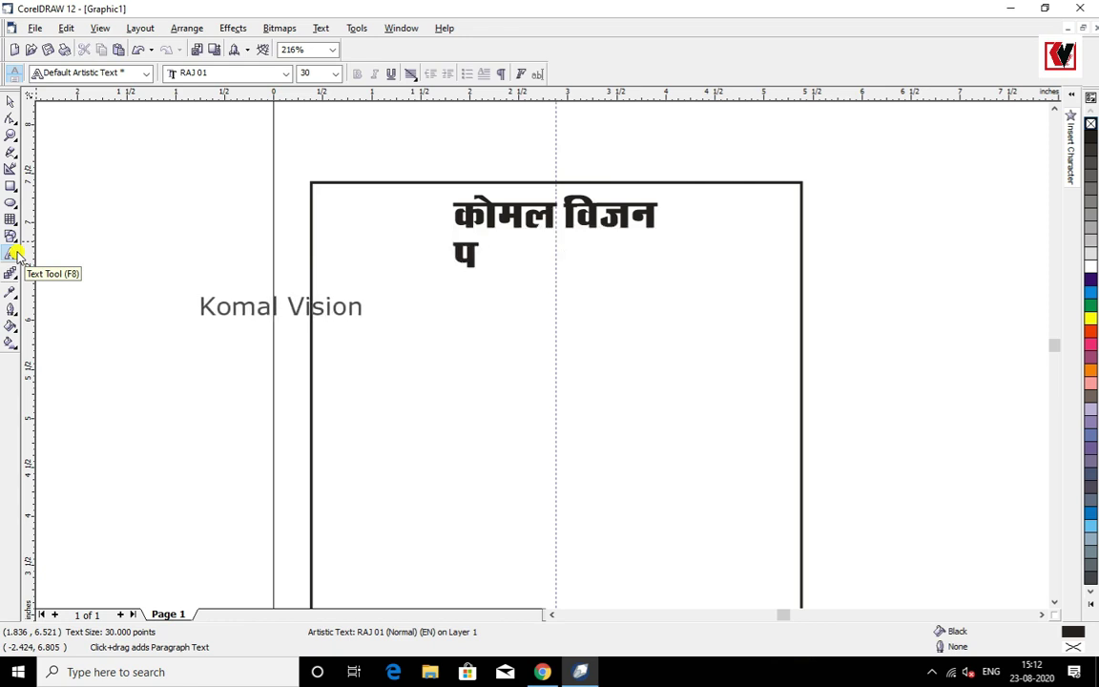
{"action": "type", "text": "r"}
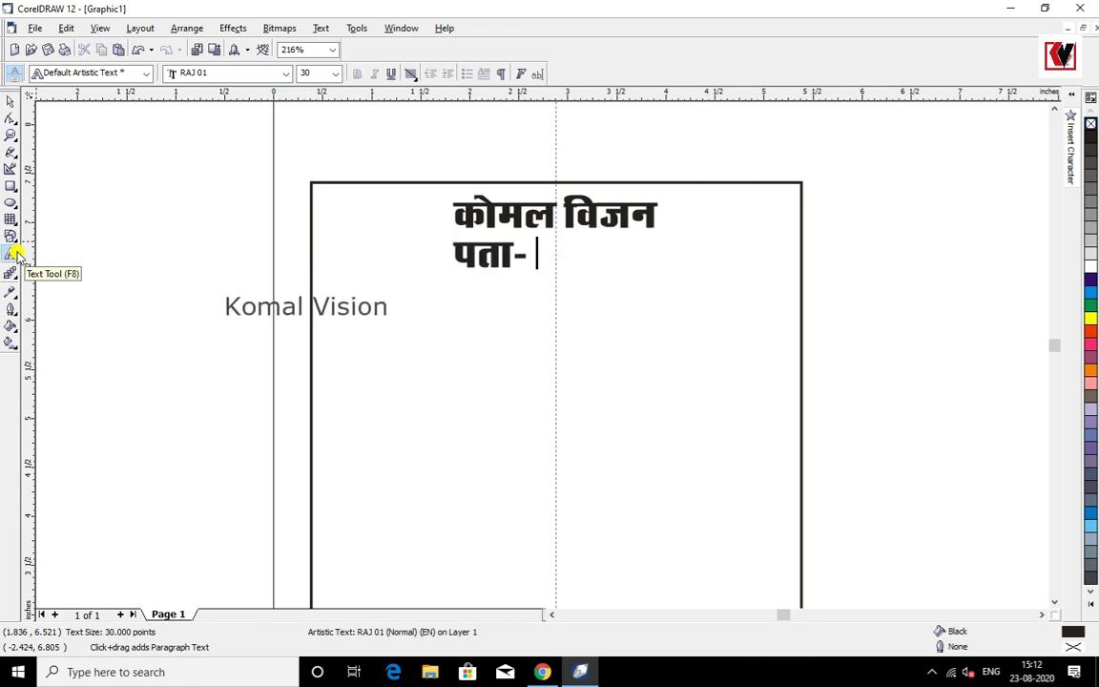
{"action": "type", "text": "dpuj"}
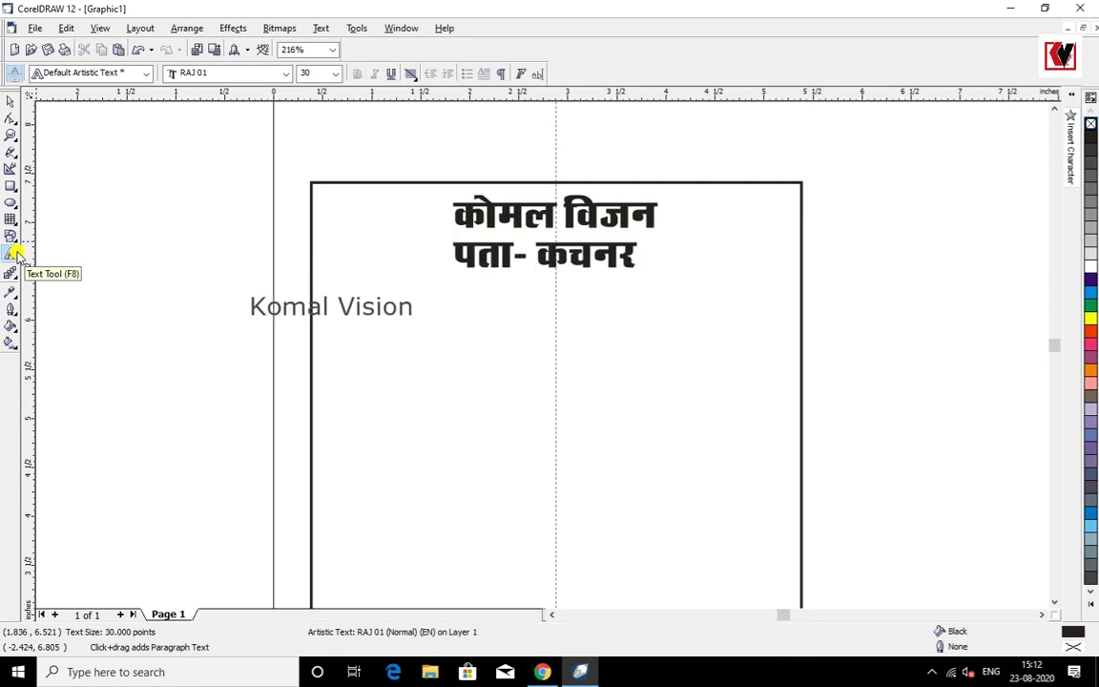
{"action": "type", "text": "ok] lksuHkæ ;"}
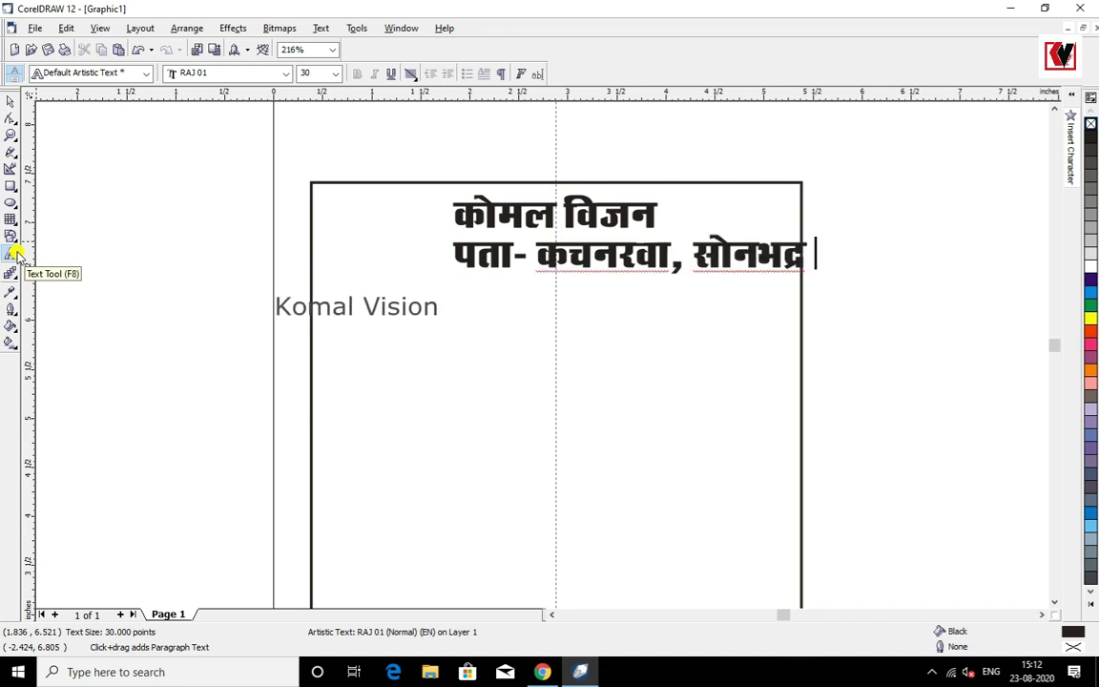
{"action": "type", "text": "m0"}
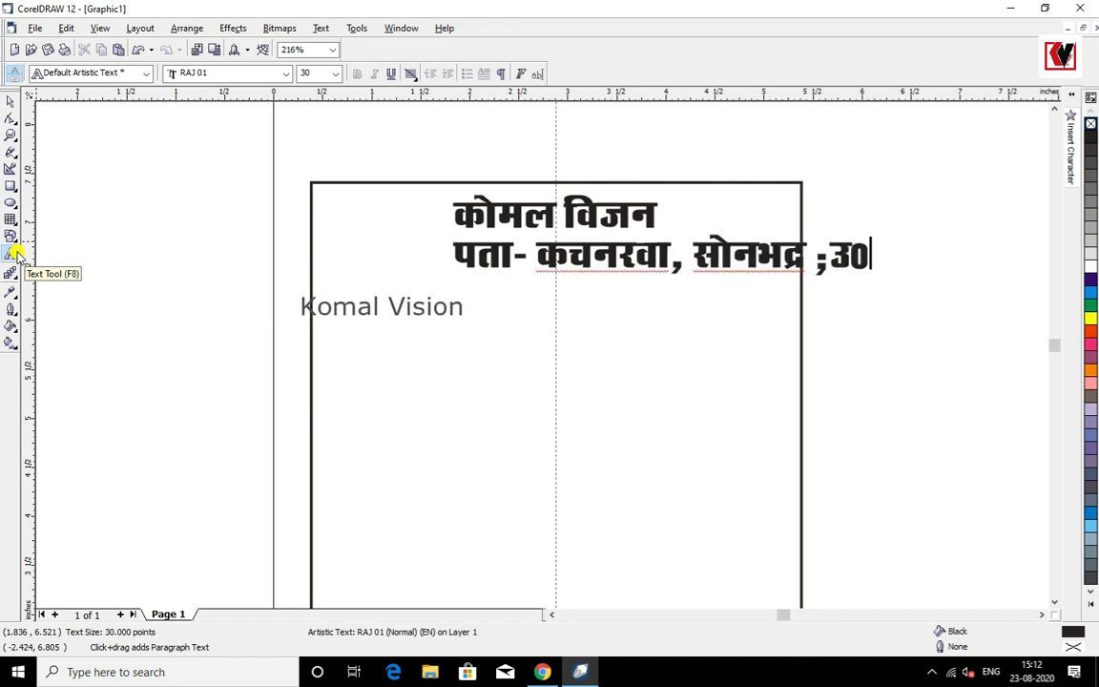
{"action": "type", "text": "-iz0)"}
{"action": "key", "text": "Escape"}
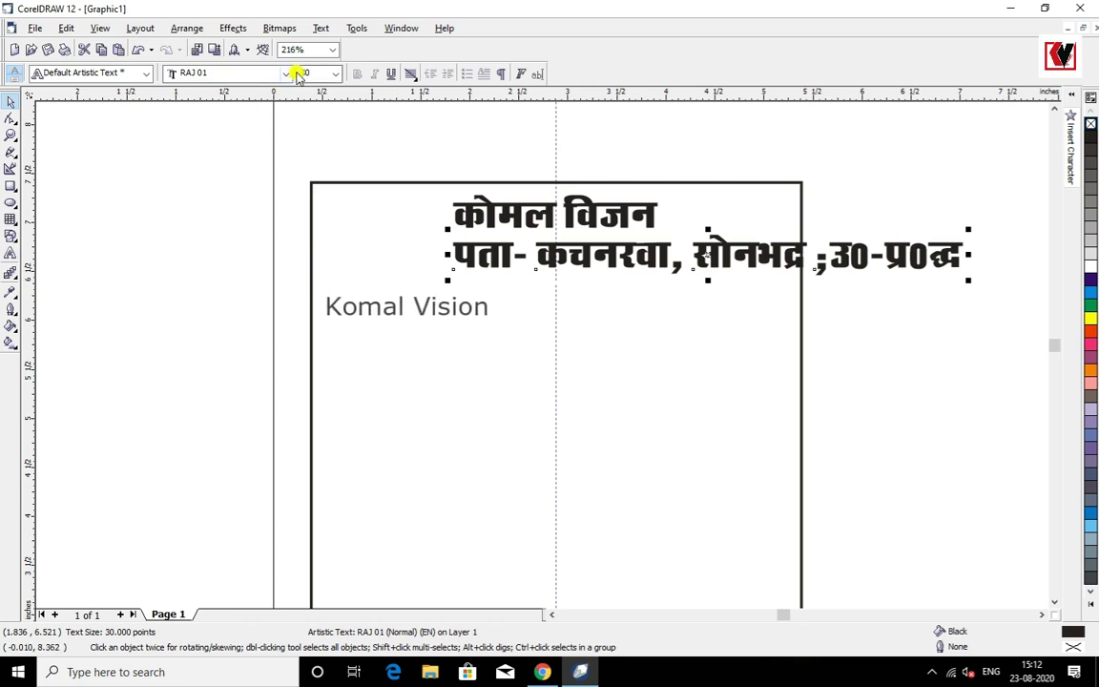
Change the font of the address line to BHARTIYA HINDI_082
{"action": "left_click", "coordinate": [286, 74]}
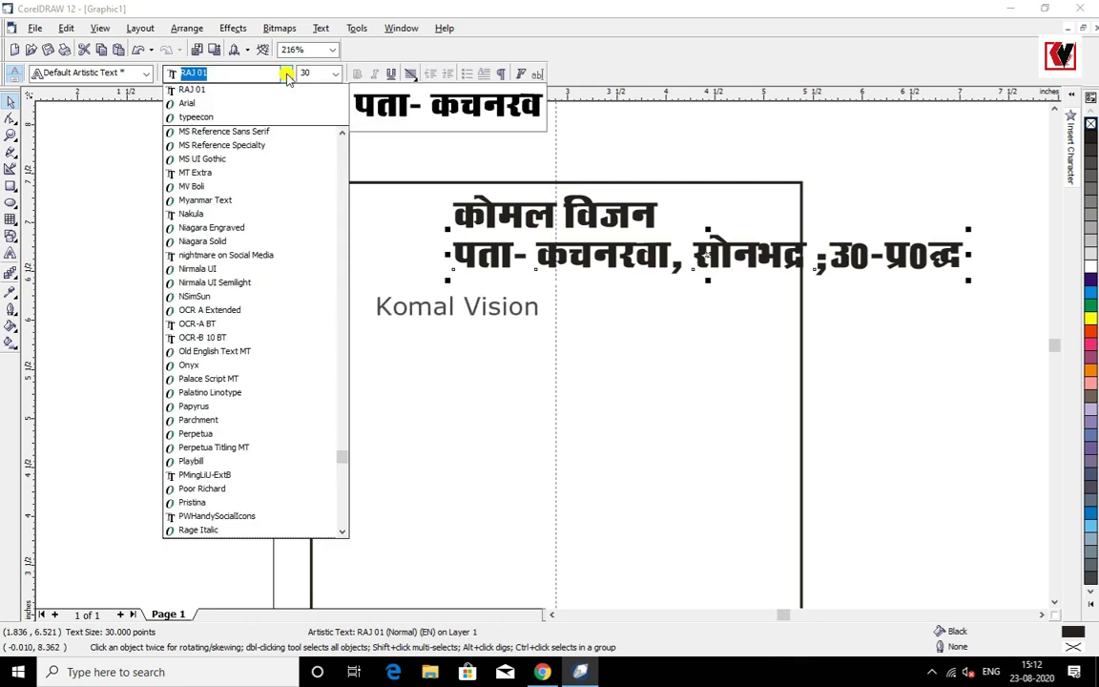
{"action": "type", "text": "BH"}
{"action": "key", "text": "Down"}
{"action": "key", "text": "Down"}
{"action": "key", "text": "Down"}
{"action": "key", "text": "Down"}
{"action": "key", "text": "Down"}
{"action": "key", "text": "Down"}
{"action": "key", "text": "Down"}
{"action": "key", "text": "Down"}
{"action": "key", "text": "Down"}
{"action": "key", "text": "Down"}
{"action": "key", "text": "Down"}
{"action": "key", "text": "Down"}
{"action": "key", "text": "Down"}
{"action": "key", "text": "Down"}
{"action": "key", "text": "Down"}
{"action": "key", "text": "Down"}
{"action": "key", "text": "Down"}
{"action": "key", "text": "Down"}
{"action": "key", "text": "Down"}
{"action": "key", "text": "Down"}
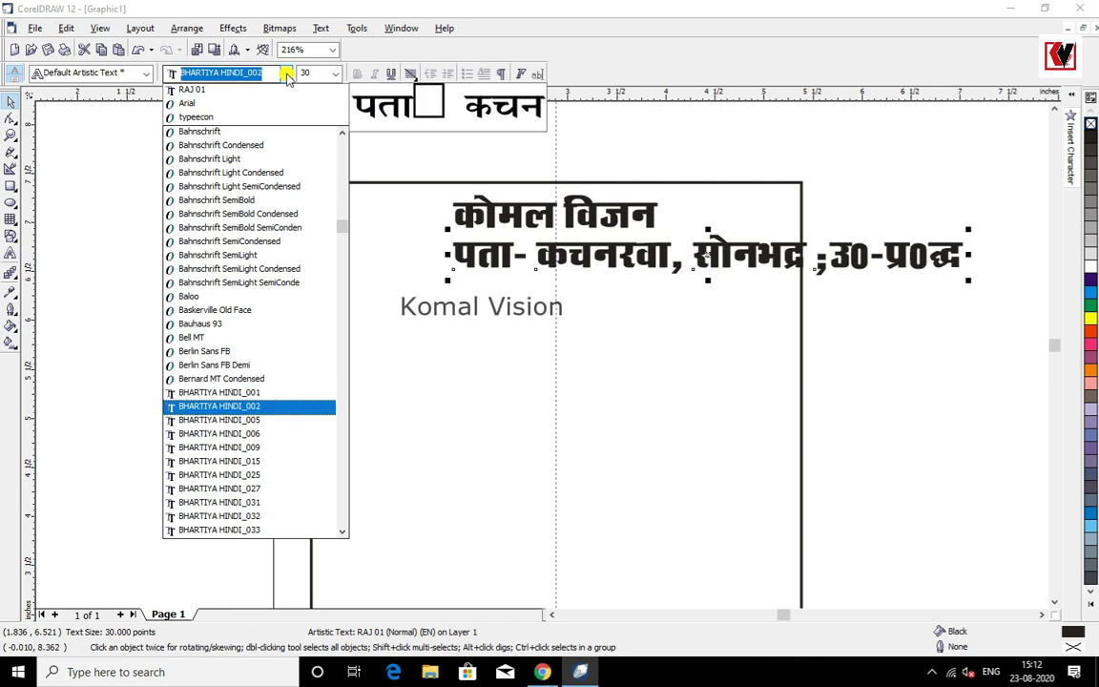
{"action": "key", "text": "Down"}
{"action": "key", "text": "Down"}
{"action": "key", "text": "Down"}
{"action": "key", "text": "Down"}
{"action": "key", "text": "Down"}
{"action": "key", "text": "Down"}
{"action": "key", "text": "Down"}
{"action": "key", "text": "Down"}
{"action": "key", "text": "Down"}
{"action": "key", "text": "Down"}
{"action": "key", "text": "Down"}
{"action": "key", "text": "Down"}
{"action": "key", "text": "Down"}
{"action": "key", "text": "Down"}
{"action": "key", "text": "Down"}
{"action": "key", "text": "Down"}
{"action": "key", "text": "Down"}
{"action": "key", "text": "Down"}
{"action": "key", "text": "Down"}
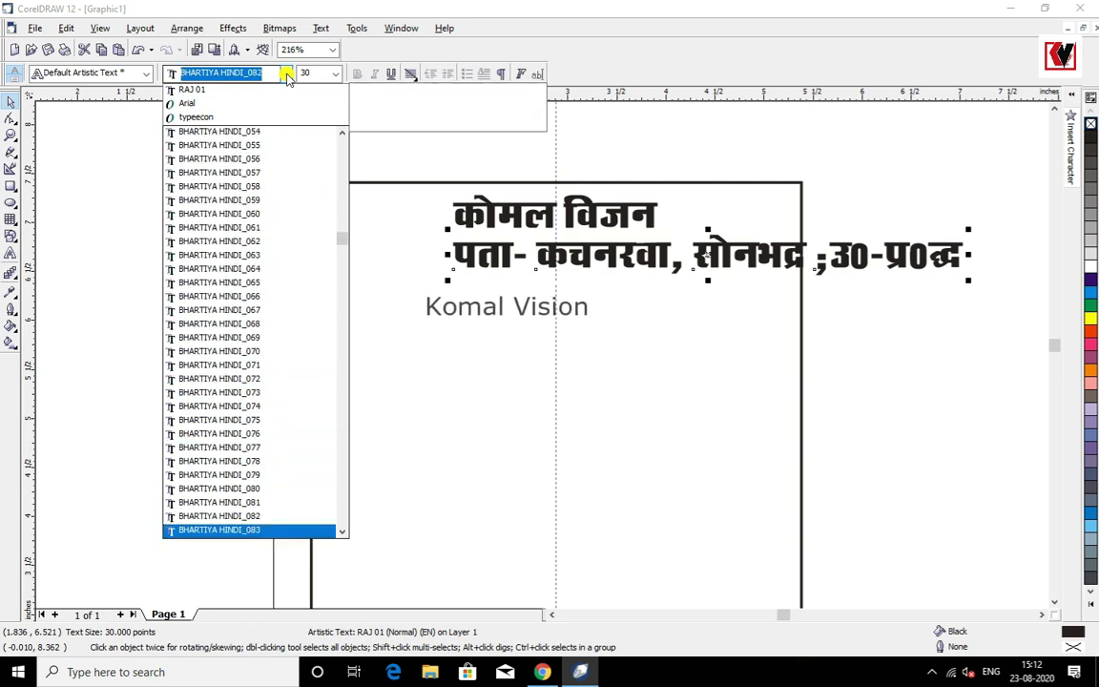
{"action": "key", "text": "Up"}
{"action": "key", "text": "Up"}
{"action": "key", "text": "Up"}
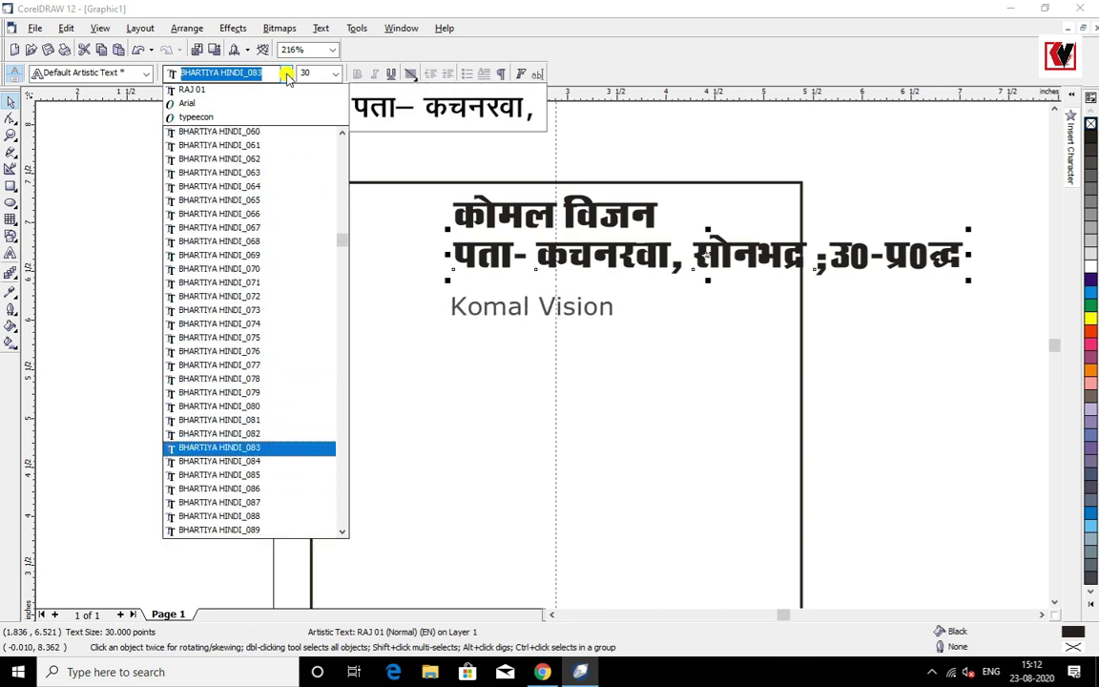
{"action": "key", "text": "Return"}
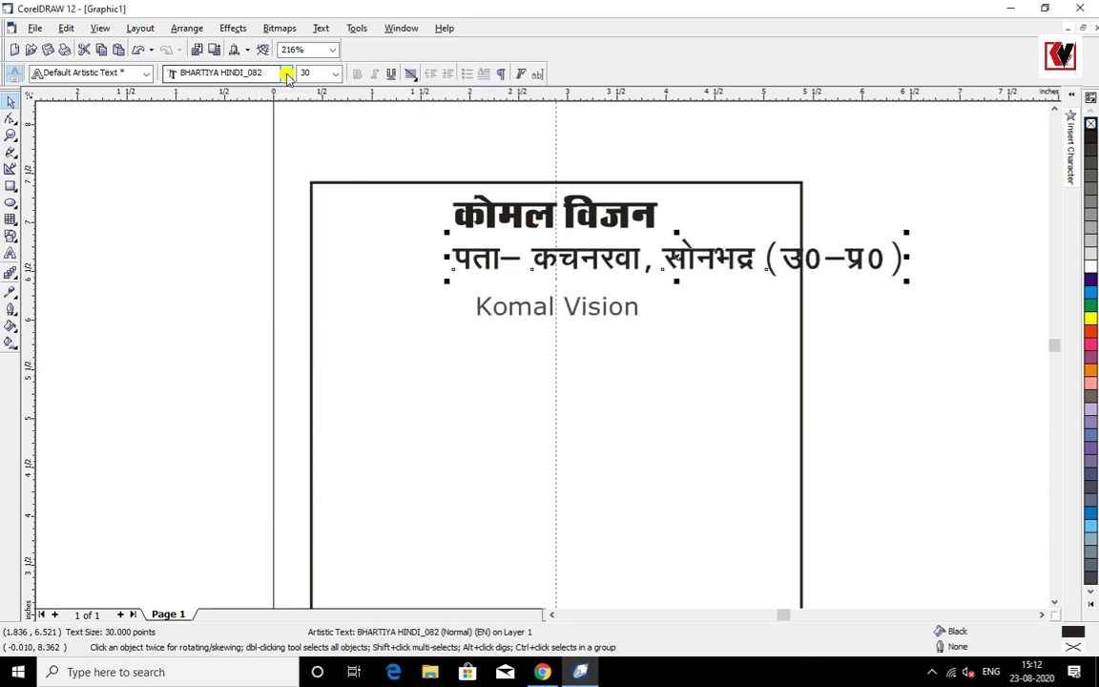
Move the address line left until it is roughly centred on the vertical guideline
{"action": "key", "text": "Left"}
{"action": "key", "text": "Left"}
{"action": "key", "text": "Left"}
{"action": "key", "text": "Left"}
{"action": "key", "text": "Left"}
{"action": "key", "text": "Left"}
{"action": "key", "text": "Left"}
{"action": "key", "text": "Left"}
{"action": "key", "text": "Left"}
{"action": "key", "text": "Left"}
{"action": "key", "text": "Left"}
{"action": "key", "text": "Left"}
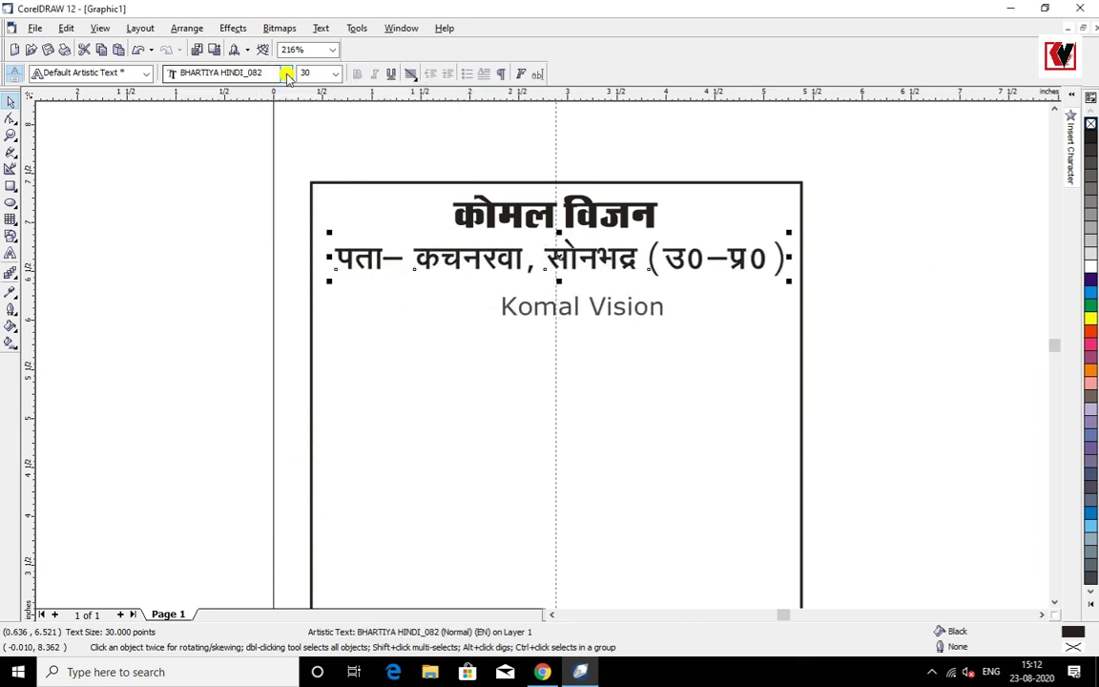
Set the font size of the address line to 14 points
{"action": "left_click", "coordinate": [335, 74]}
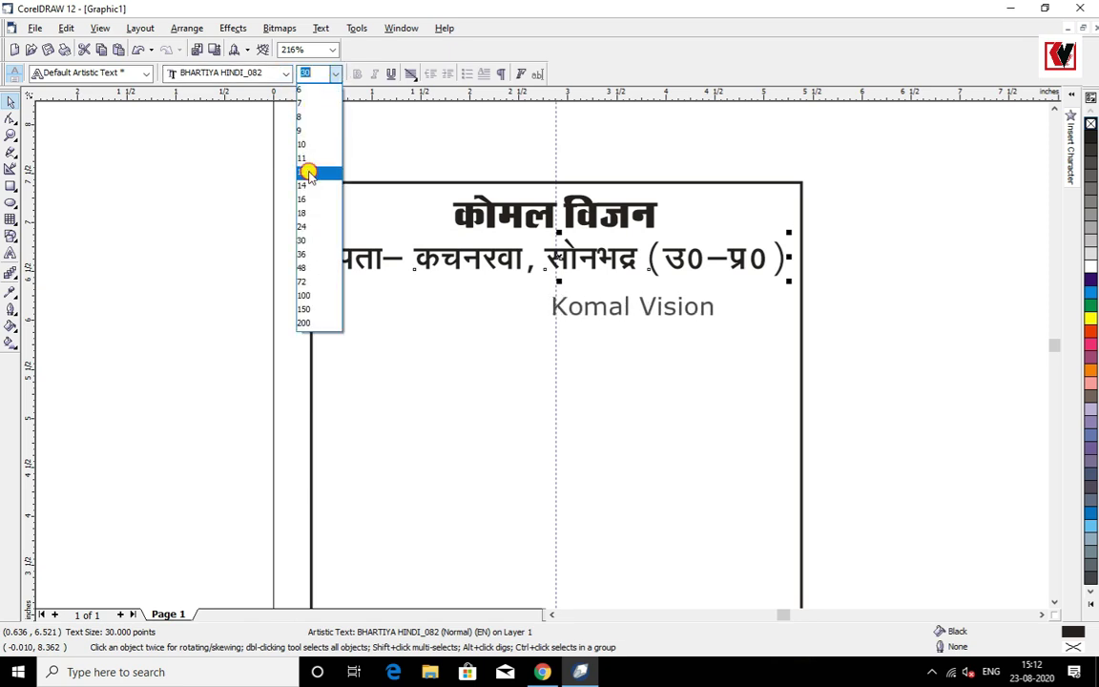
{"action": "left_click", "coordinate": [308, 173]}
{"action": "left_click", "coordinate": [335, 73]}
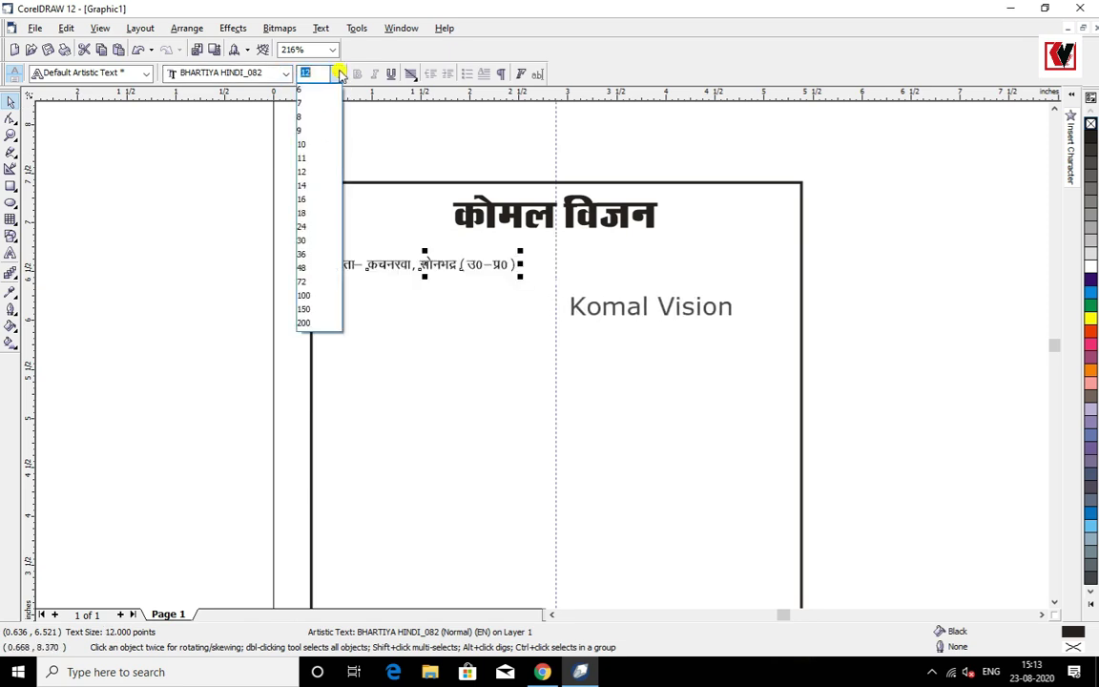
{"action": "left_click", "coordinate": [324, 185]}
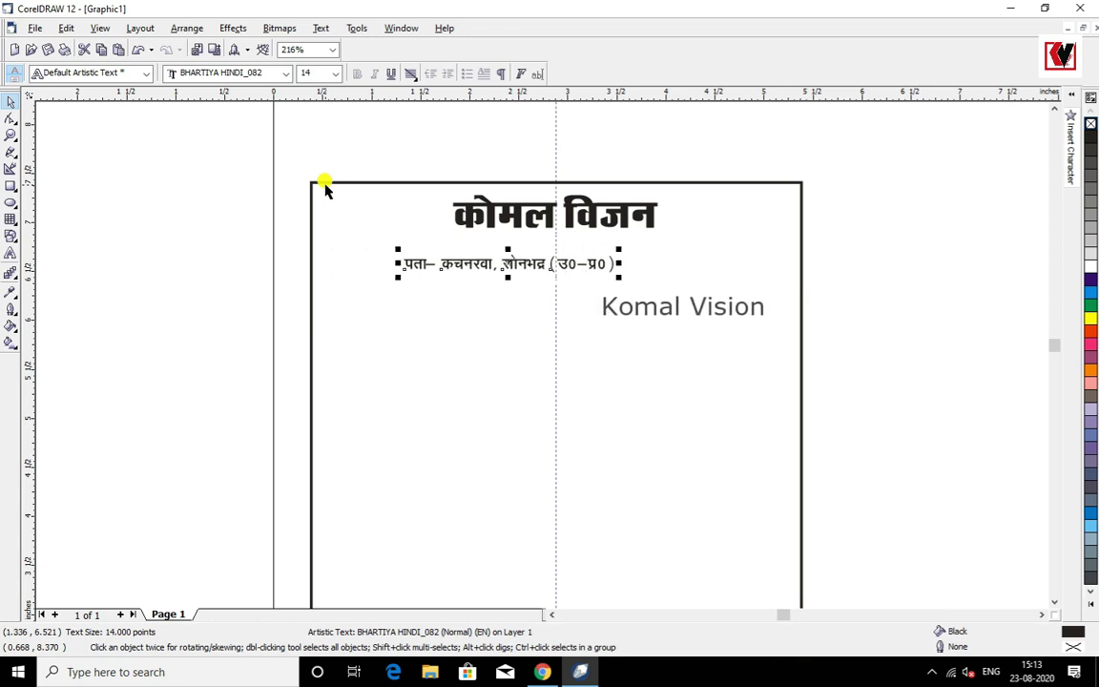
Centre the address line on the vertical guideline and move it up close beneath the heading
{"action": "key", "text": "Right"}
{"action": "key", "text": "Right"}
{"action": "key", "text": "Right"}
{"action": "key", "text": "Right"}
{"action": "key", "text": "Right"}
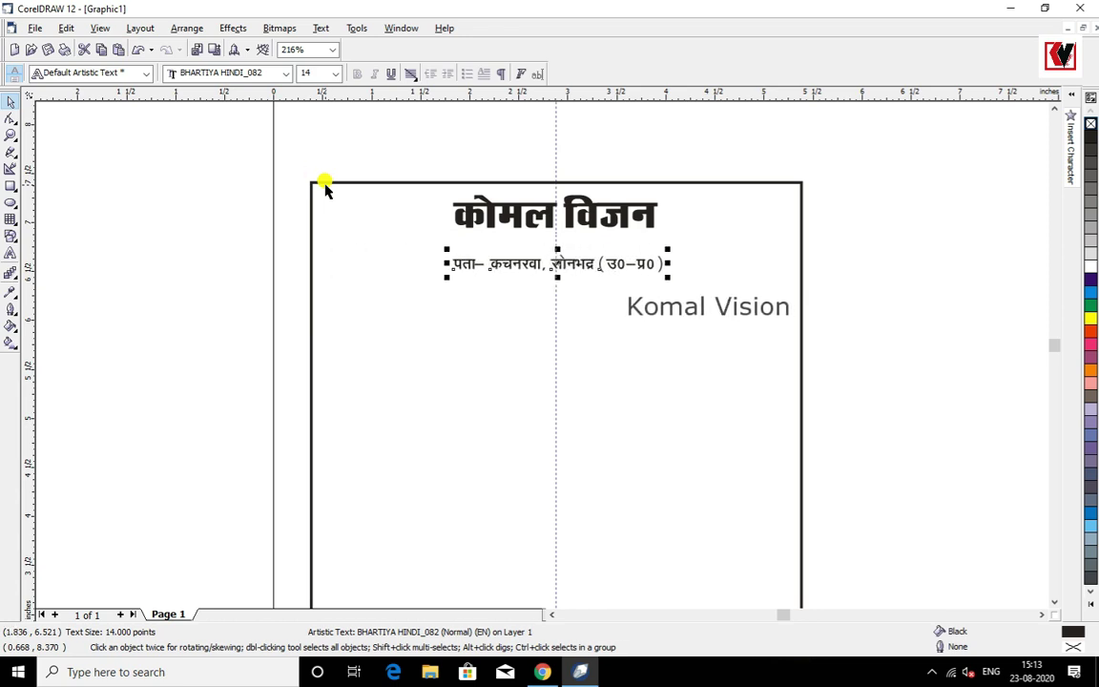
{"action": "left_click_drag", "start_coordinate": [548, 254], "coordinate": [548, 238]}
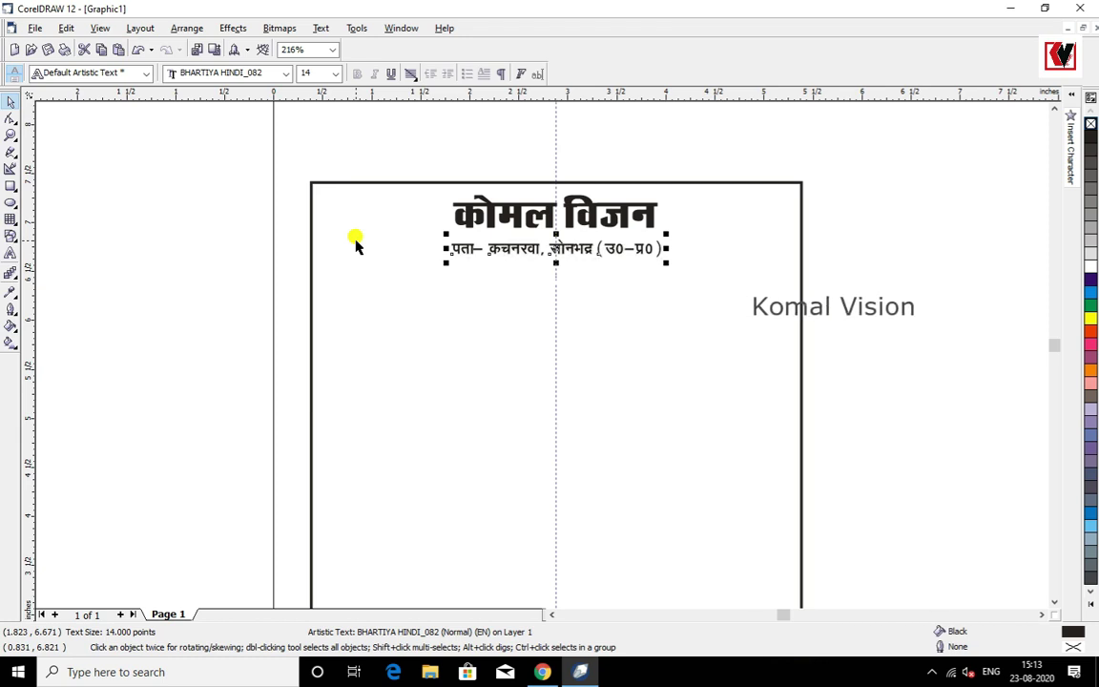
Duplicate the address line and move the copy down 0.3 inch to form a third line
{"action": "key", "text": "KP_Add"}
{"action": "key", "text": "Down"}
{"action": "key", "text": "Down"}
{"action": "key", "text": "Down"}
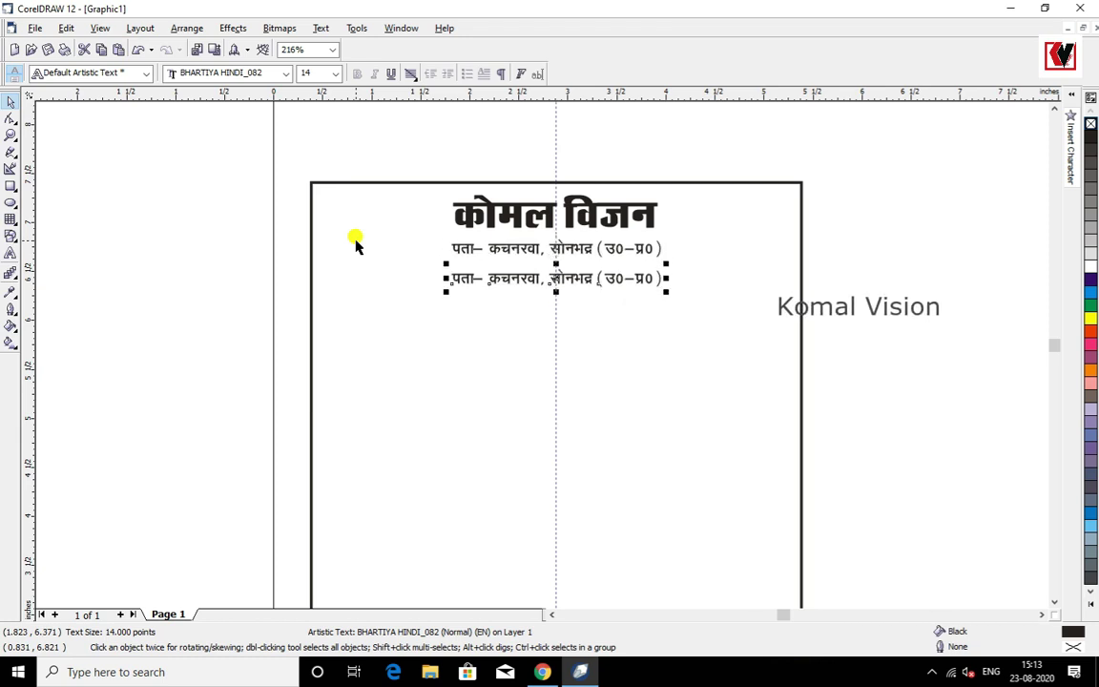
Replace the copied line's text with "हमारे यहॉ सभी कम्पनीयों के मोबाइल की बिक्री व रिपेयरिंग का कार्य किया जाता है।", centred on the guideline, and deselect it
{"action": "left_click", "coordinate": [9, 254]}
{"action": "key", "text": "ctrl+a"}
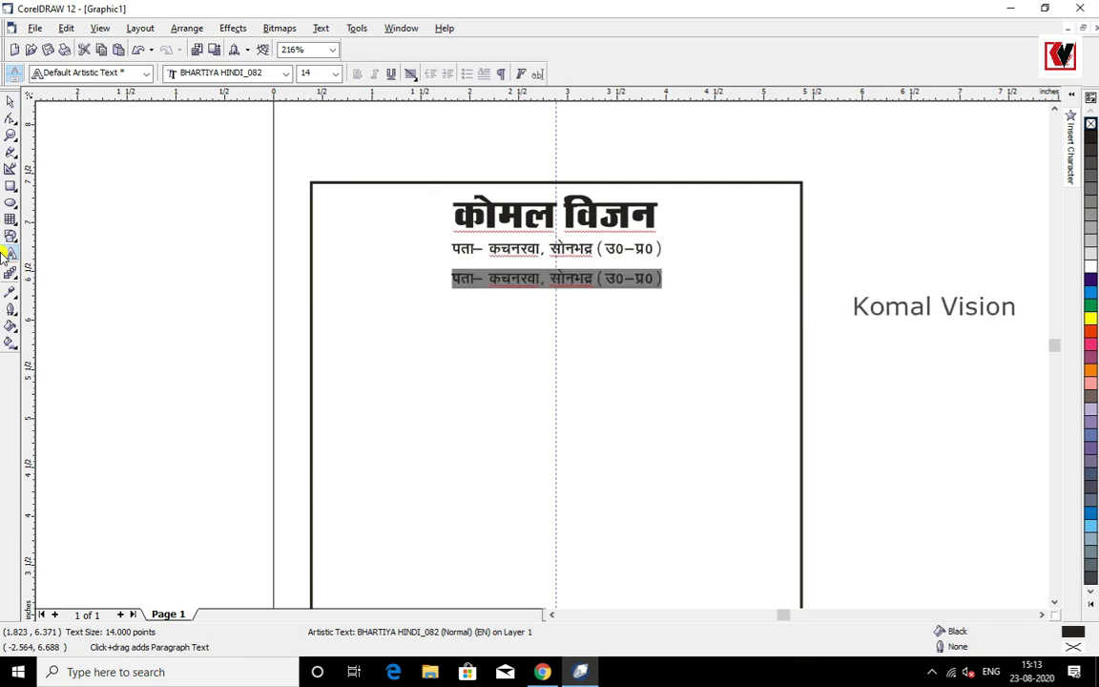
{"action": "type", "text": "हम"}
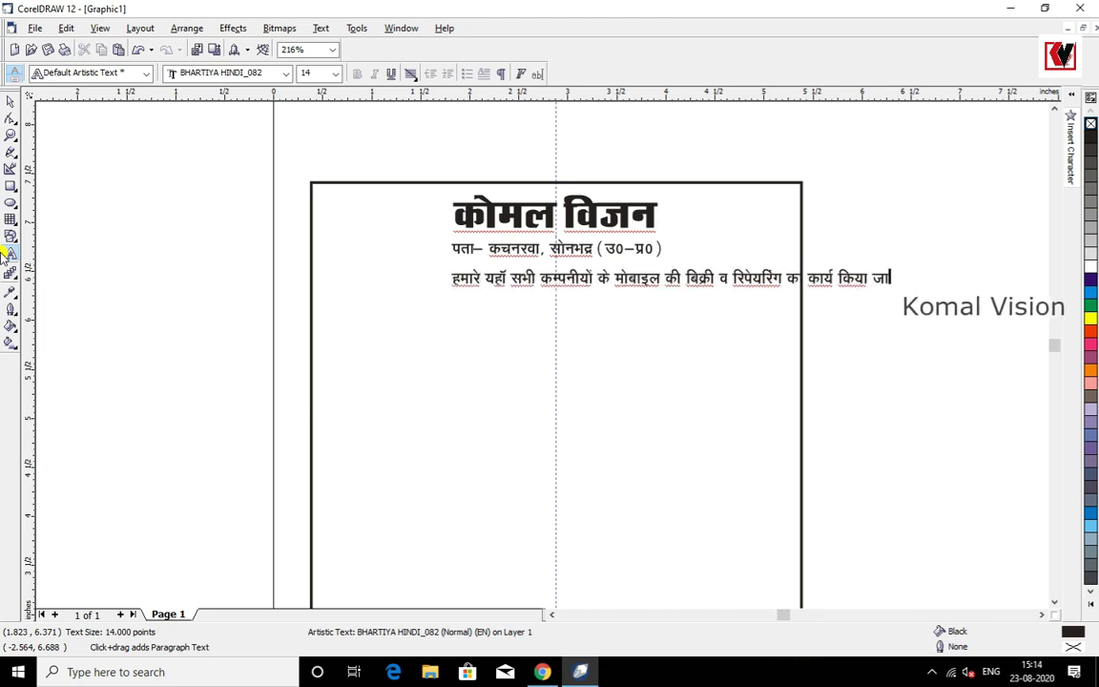
{"action": "left_click", "coordinate": [9, 102]}
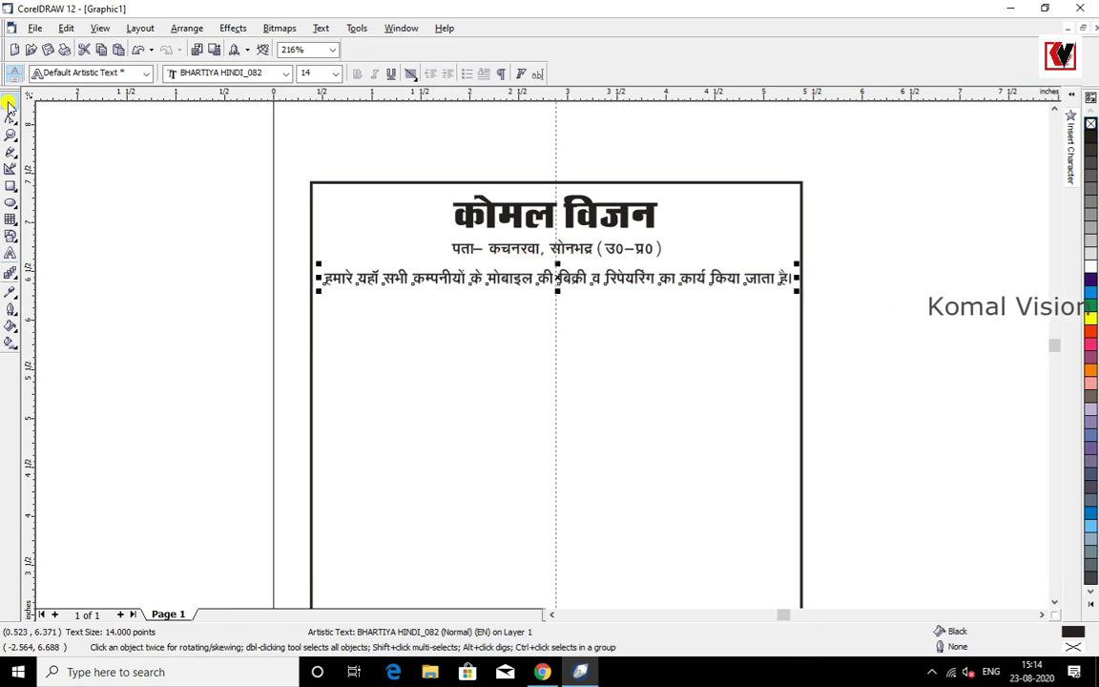
{"action": "left_click", "coordinate": [153, 234]}
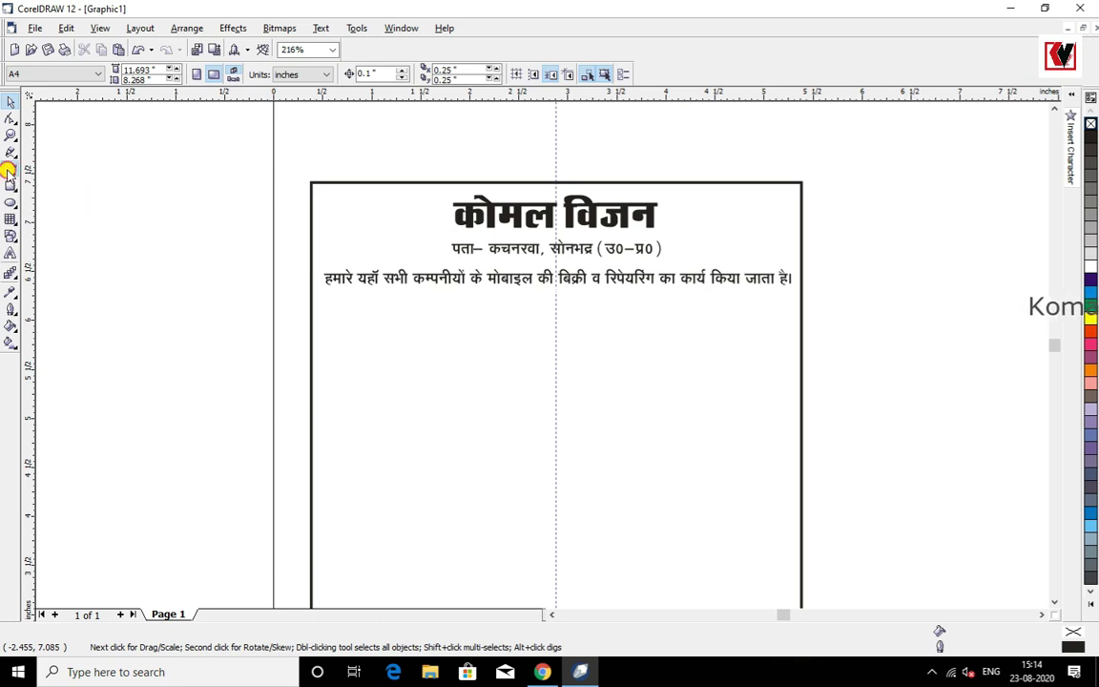
Draw a straight horizontal line below the third text line and extend it to 5 inches so it meets the rectangle's right border
{"action": "left_click", "coordinate": [9, 172]}
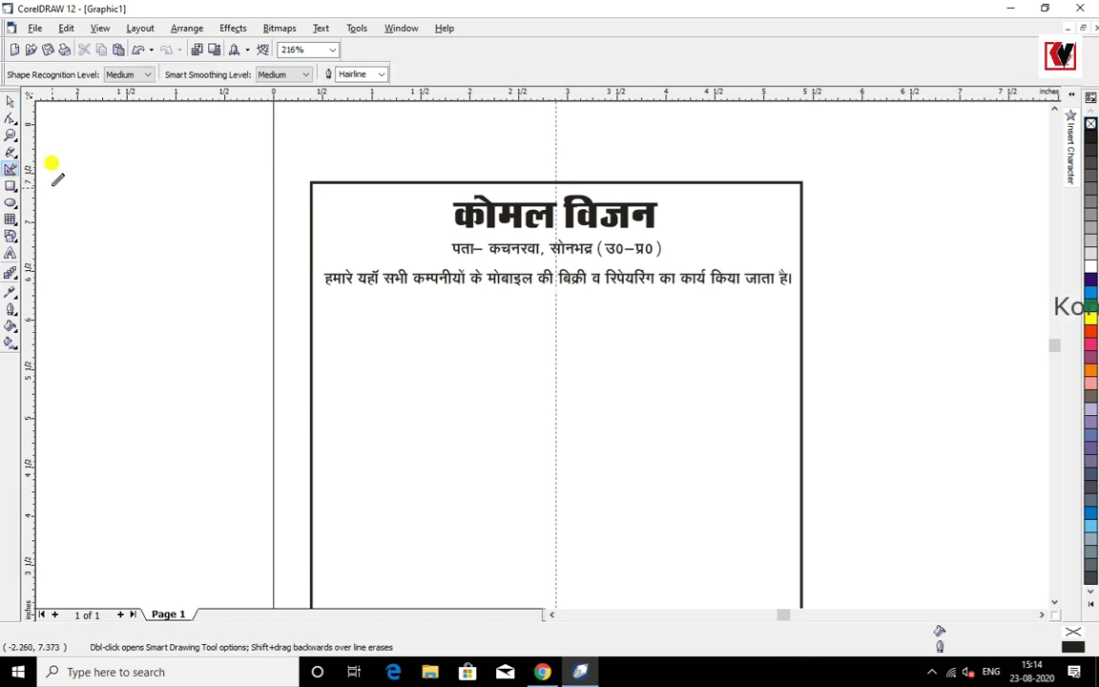
{"action": "left_click", "coordinate": [9, 101]}
{"action": "key", "text": "shift+s"}
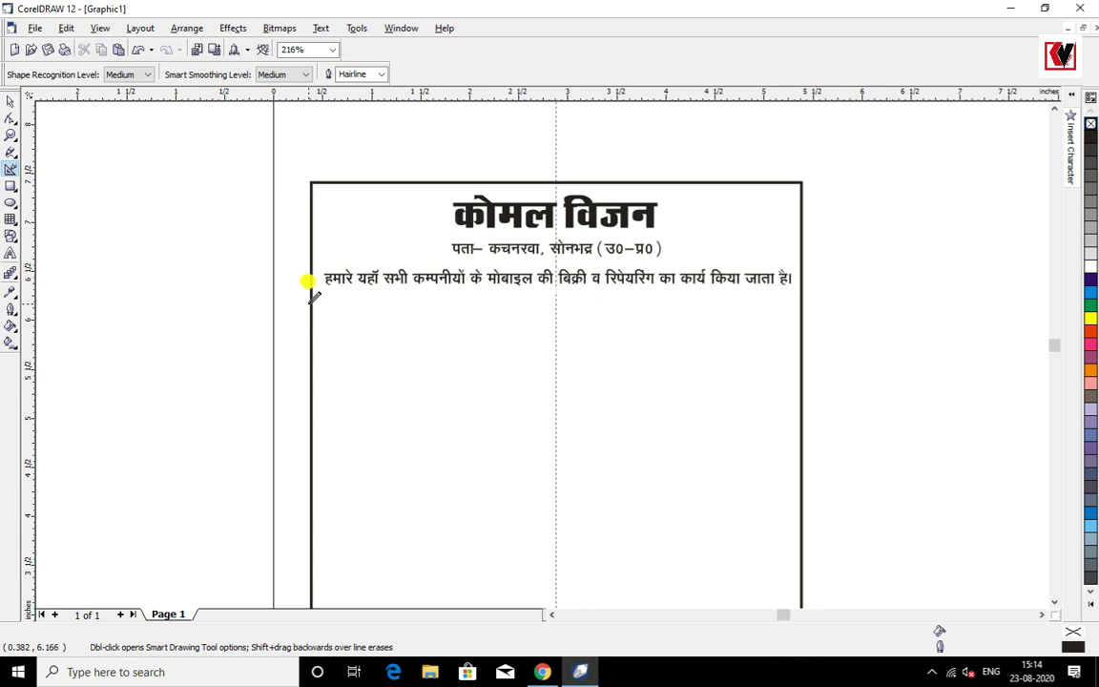
{"action": "mouse_move", "coordinate": [311, 301]}
{"action": "left_mouse_down"}
{"action": "mouse_move", "coordinate": [479, 302]}
{"action": "mouse_move", "coordinate": [523, 265]}
{"action": "mouse_move", "coordinate": [559, 283]}
{"action": "mouse_move", "coordinate": [799, 303]}
{"action": "mouse_move", "coordinate": [781, 291]}
{"action": "left_mouse_up"}
{"action": "key", "text": "z"}
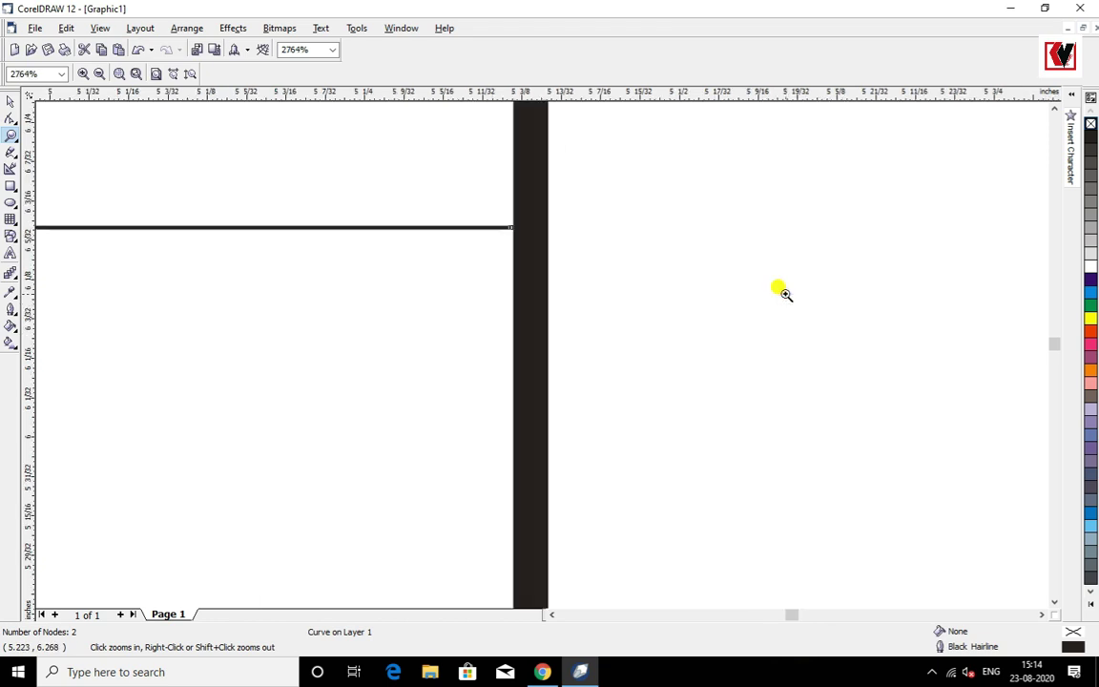
{"action": "key", "text": "space"}
{"action": "left_click_drag", "start_coordinate": [516, 227], "coordinate": [534, 226]}
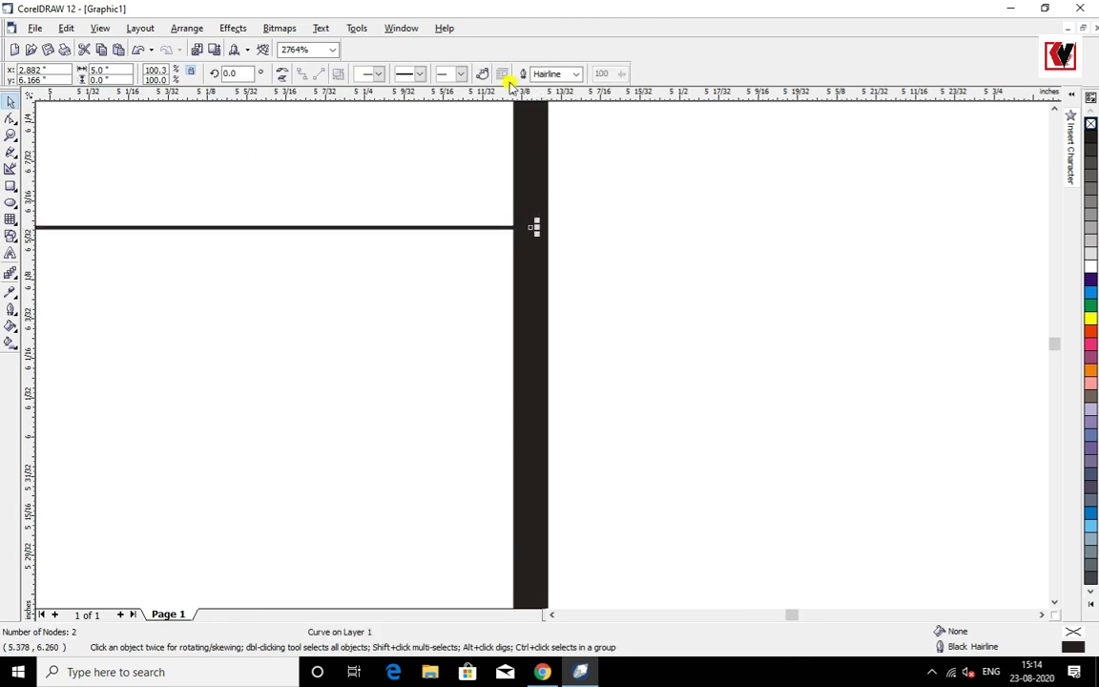
Set the outline width of the horizontal line to 0.353 mm
{"action": "left_click", "coordinate": [575, 73]}
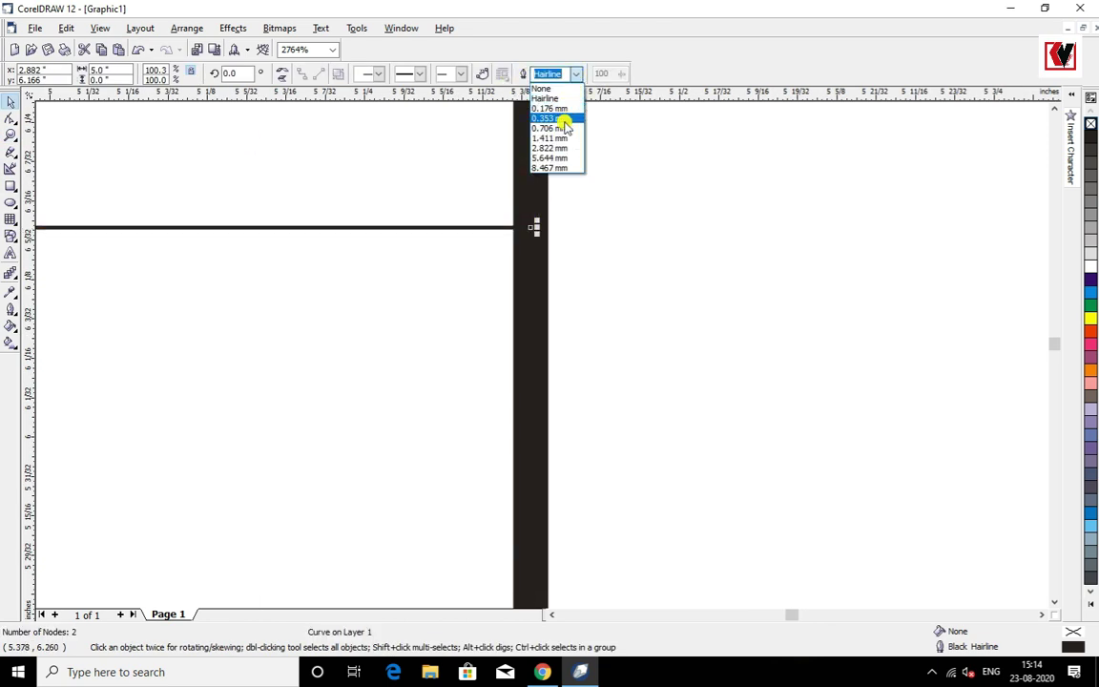
{"action": "left_click", "coordinate": [563, 119]}
{"action": "left_click", "coordinate": [12, 136]}
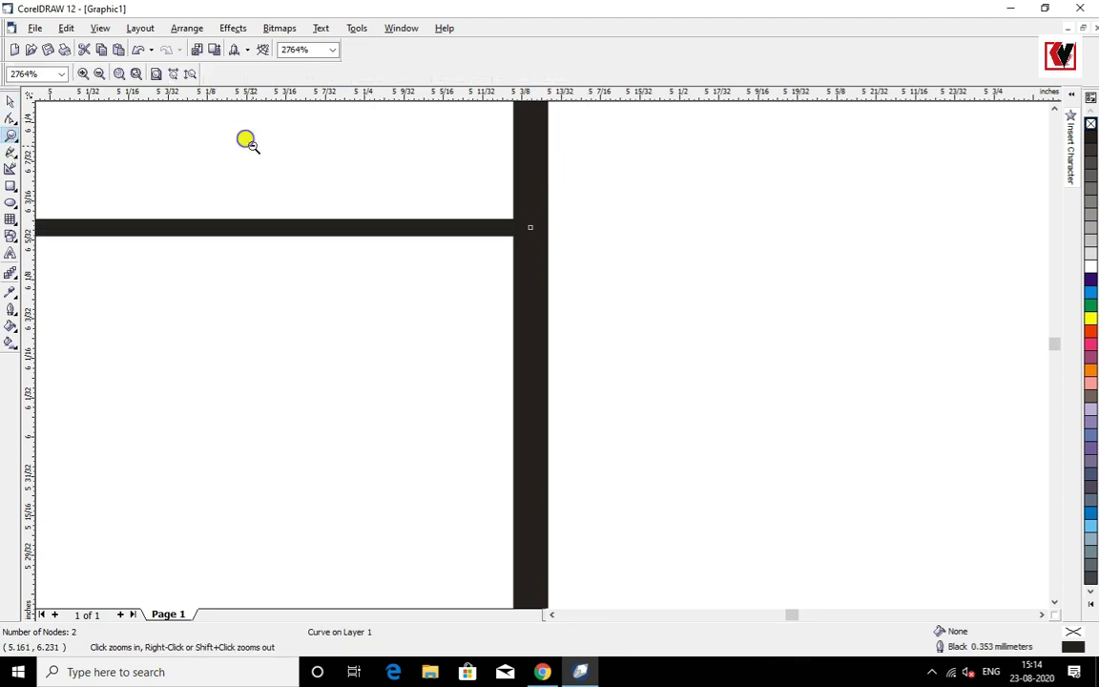
{"action": "key", "text": "F4"}
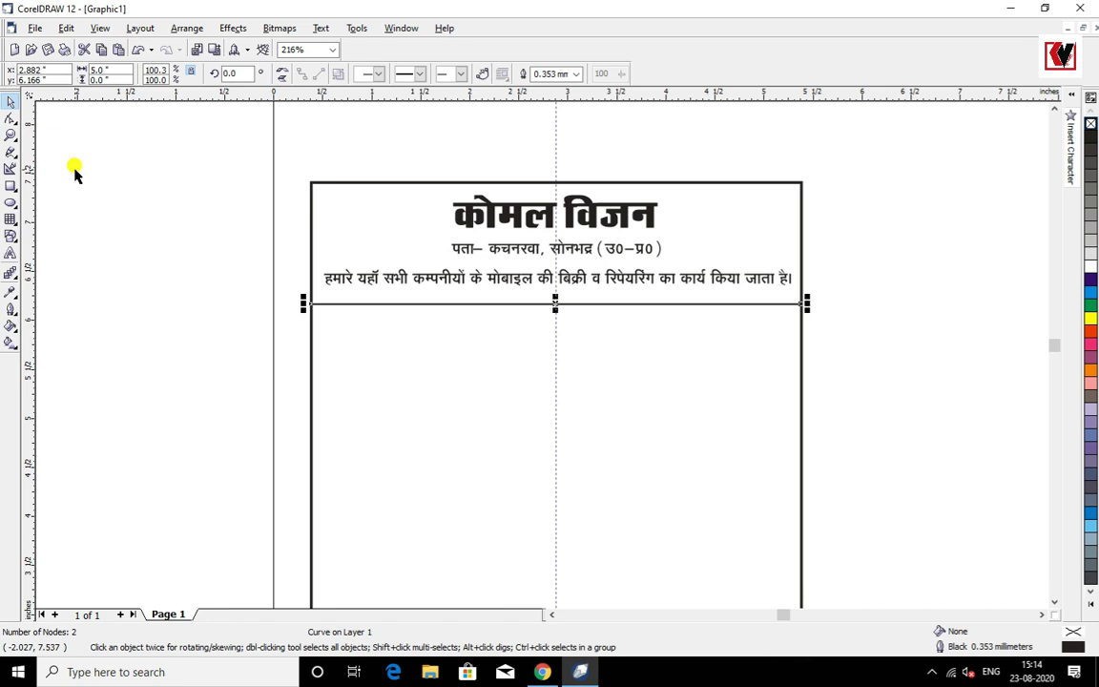
Duplicate the horizontal line and move the copy straight down to a vertical position of 5.066 inches
{"action": "key", "text": "Down"}
{"action": "key", "text": "Down"}
{"action": "key", "text": "Down"}
{"action": "key", "text": "Down"}
{"action": "key", "text": "Down"}
{"action": "key", "text": "Down"}
{"action": "key", "text": "Down"}
{"action": "key", "text": "Down"}
{"action": "key", "text": "Down"}
{"action": "key", "text": "Down"}
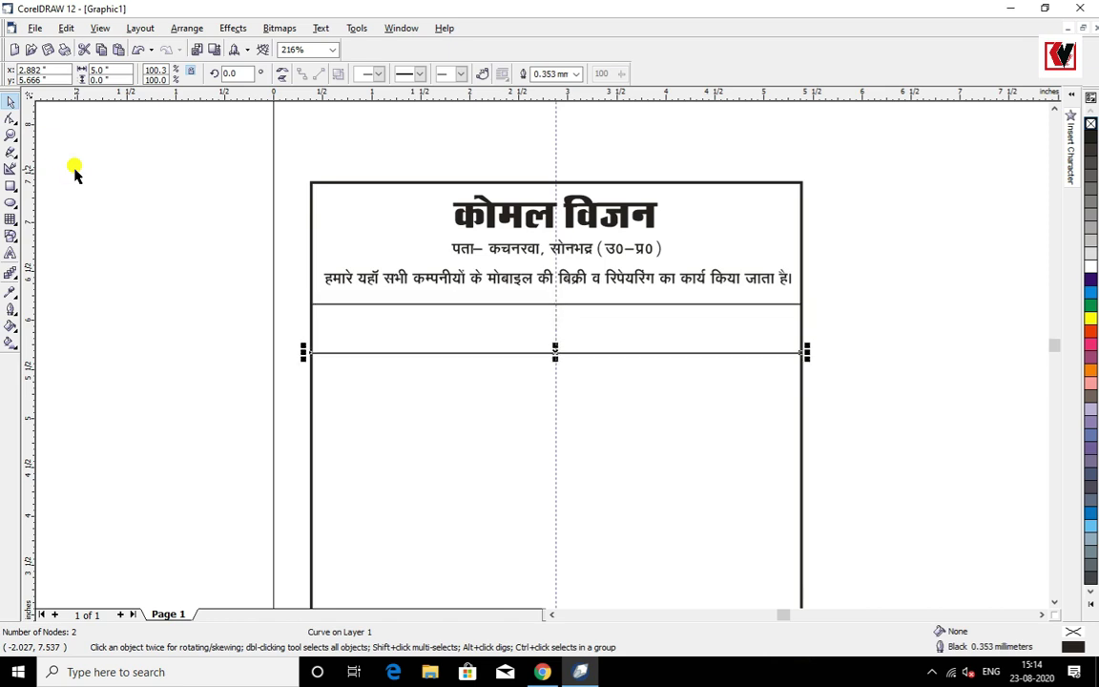
{"action": "key", "text": "Down"}
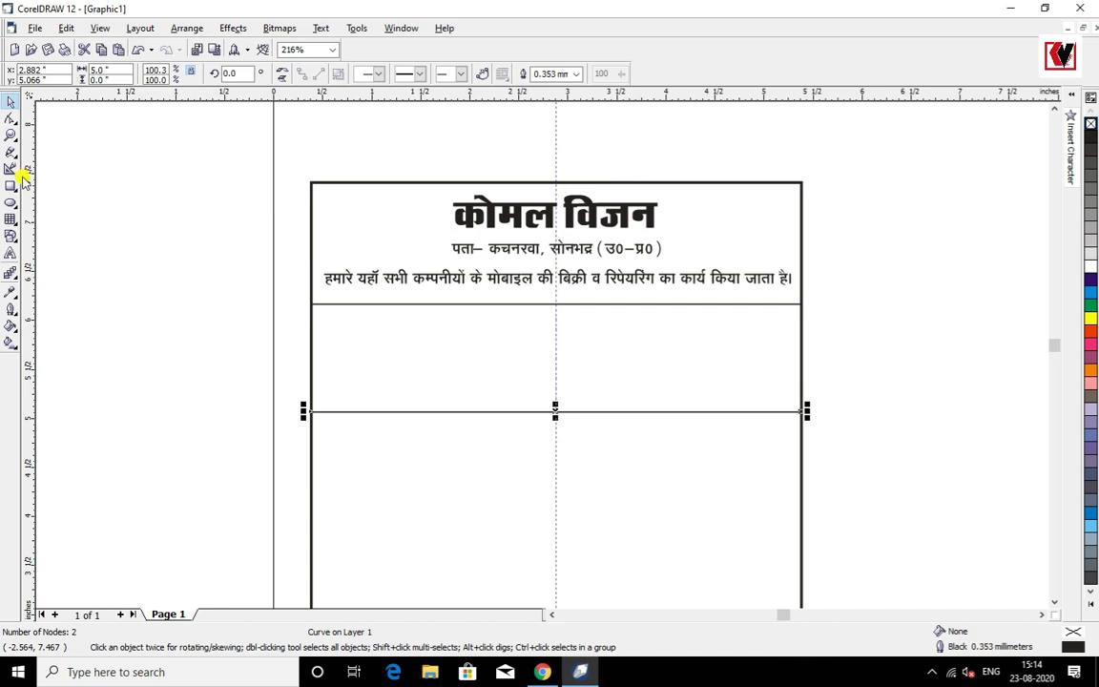
Move the duplicated horizontal line straight down to a vertical position of 4.866 inches and deselect it
{"action": "key", "text": "Down"}
{"action": "key", "text": "Down"}
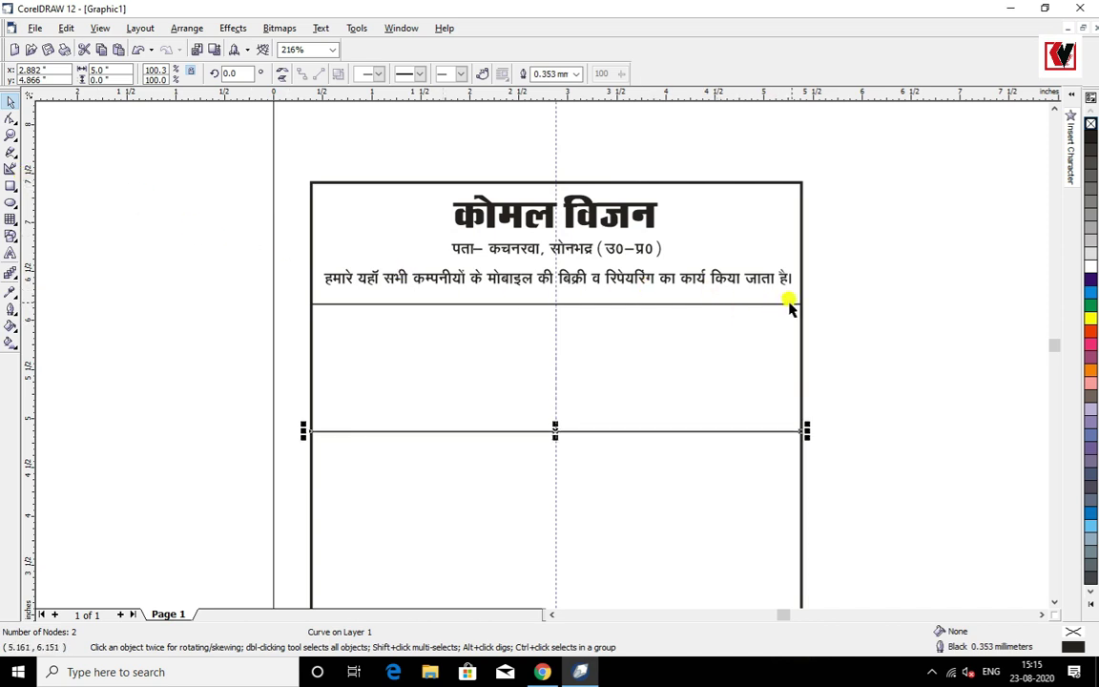
{"action": "left_click", "coordinate": [863, 299]}
Duplicate the third text line and move the copy straight down 0.5 inches, just below the upper divider
{"action": "left_click", "coordinate": [640, 274]}
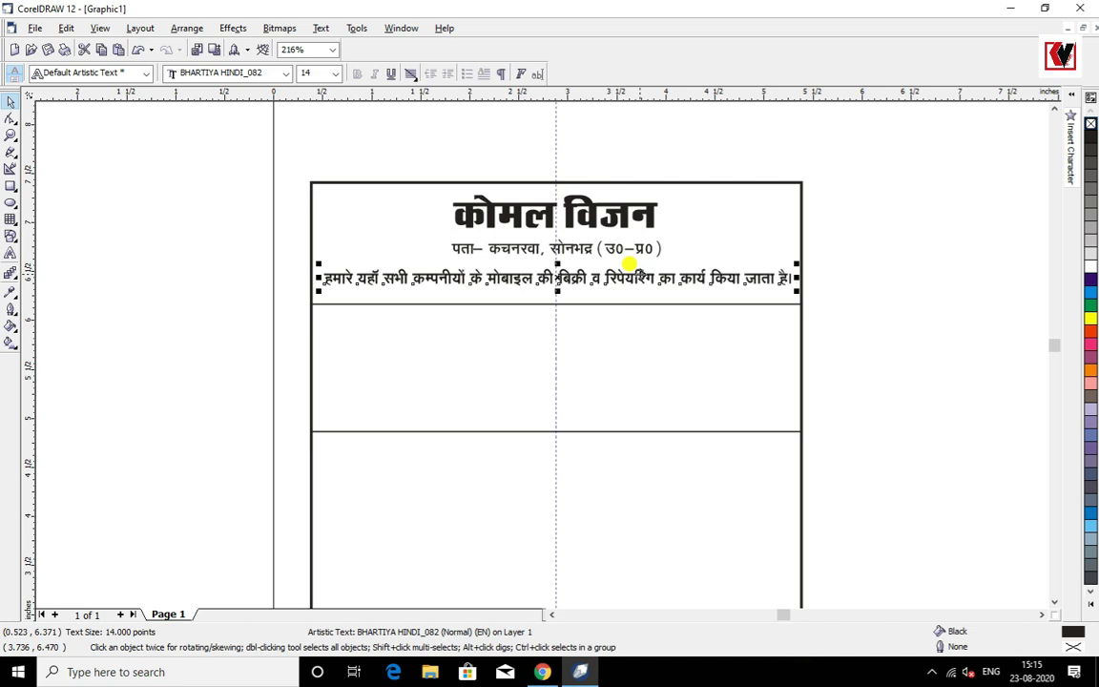
{"action": "key", "text": "ctrl+c"}
{"action": "key", "text": "ctrl+v"}
{"action": "key", "text": "Down"}
{"action": "key", "text": "Down"}
{"action": "key", "text": "Down"}
{"action": "key", "text": "Down"}
{"action": "key", "text": "Down"}
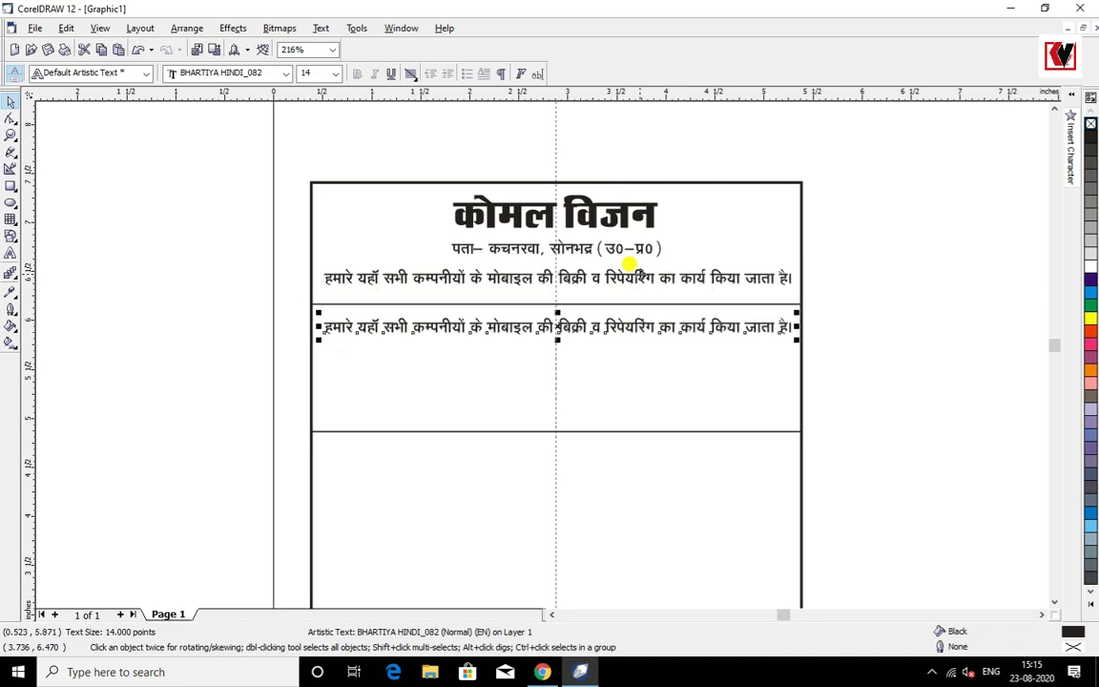
Replace the copied text with three spaced rows, "नाम", "पता" and "मो0", each followed by a dotted fill-in line
{"action": "left_click", "coordinate": [10, 256]}
{"action": "key", "text": "ctrl+a"}
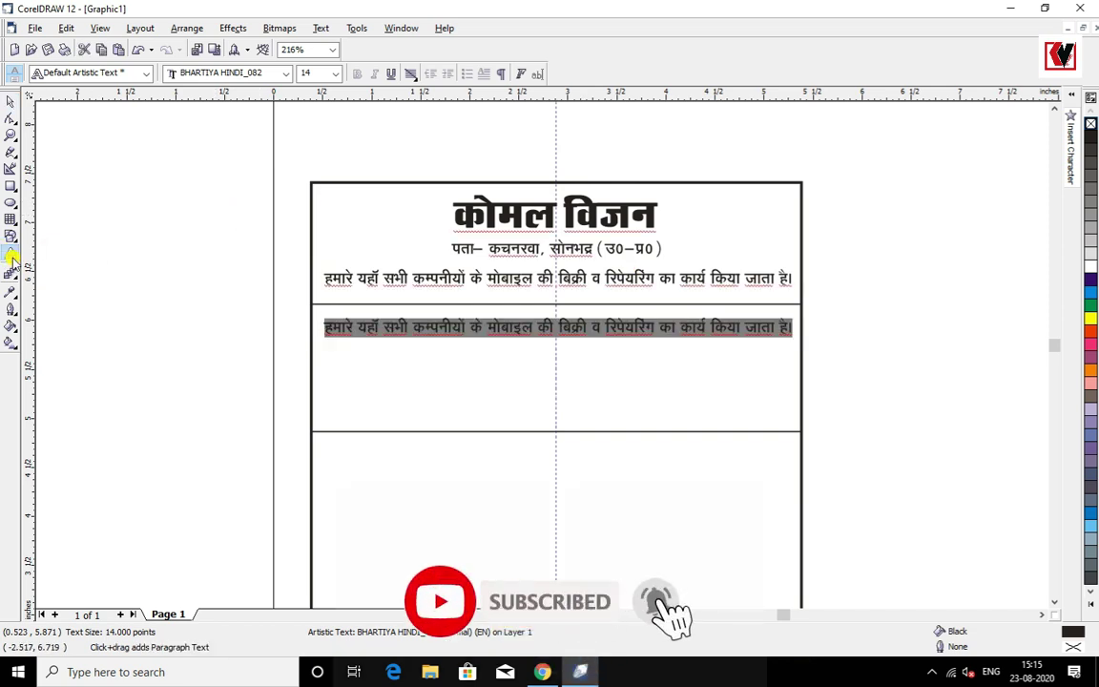
{"action": "type", "text": "न"}
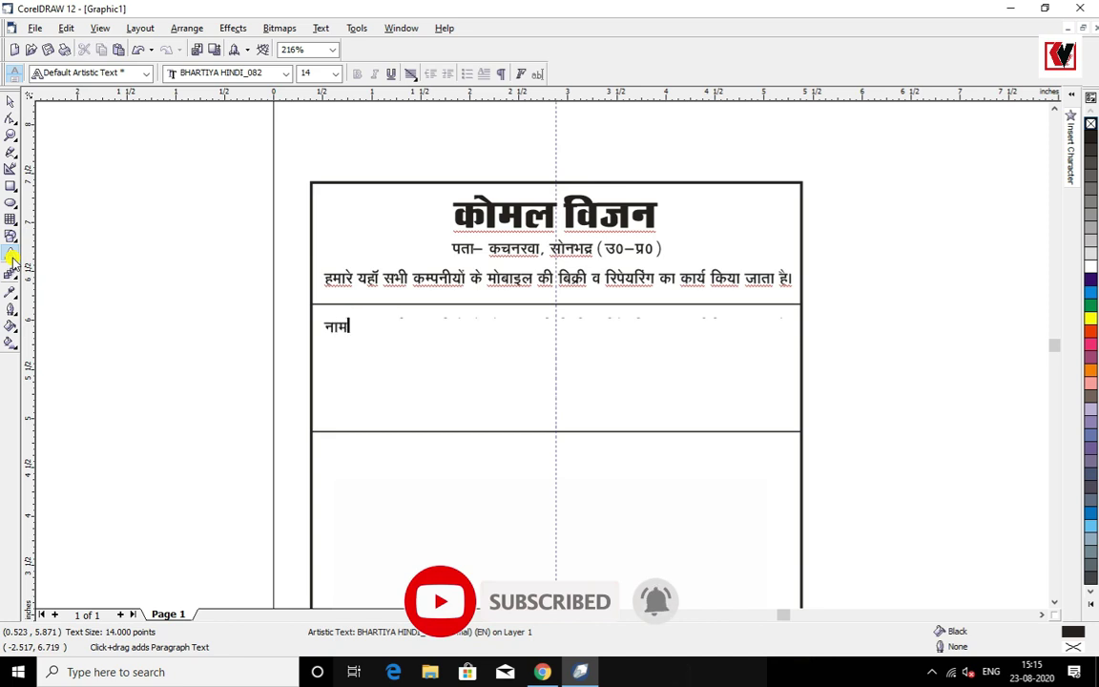
{"action": "type", "text": "ाम ."}
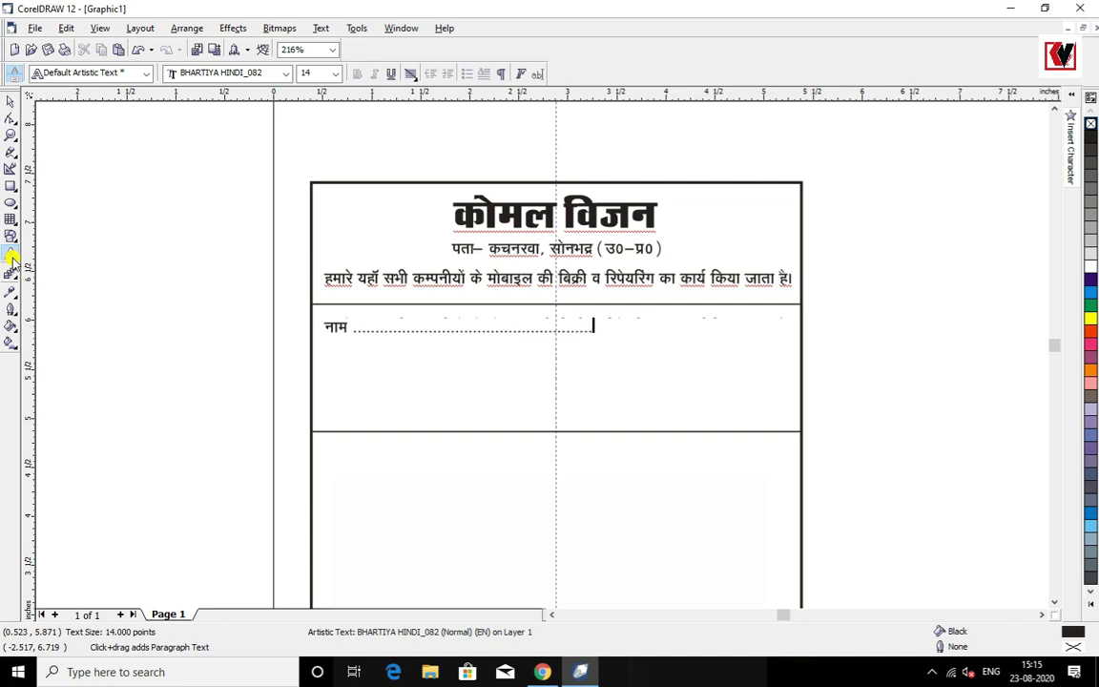
{"action": "type", "text": "......"}
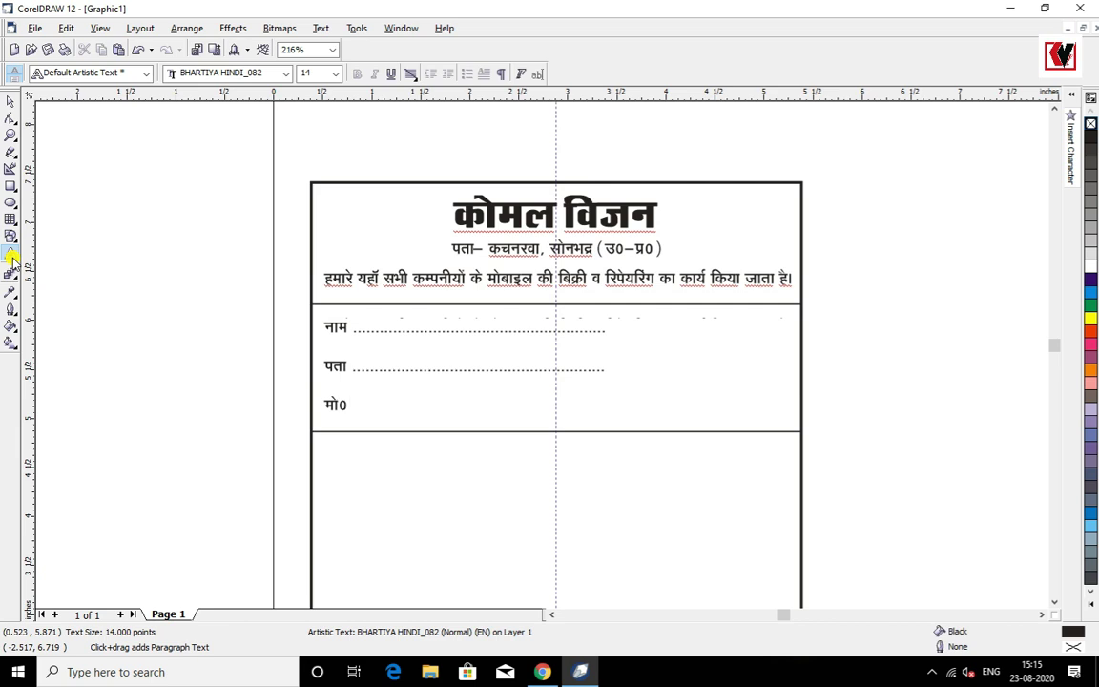
{"action": "key", "text": "ctrl+space"}
Draw a straight vertical line after the dotted rows between the two dividers and shorten it to 1.3 inches to meet the upper divider
{"action": "left_click", "coordinate": [12, 169]}
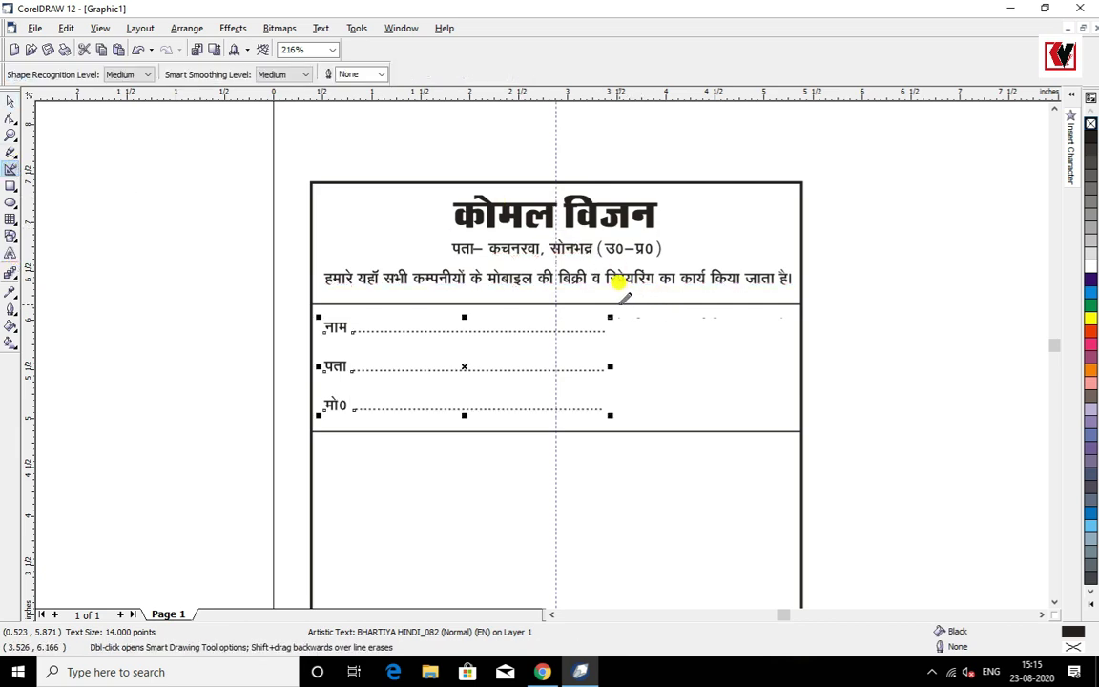
{"action": "left_click_drag", "start_coordinate": [618, 281], "coordinate": [620, 429]}
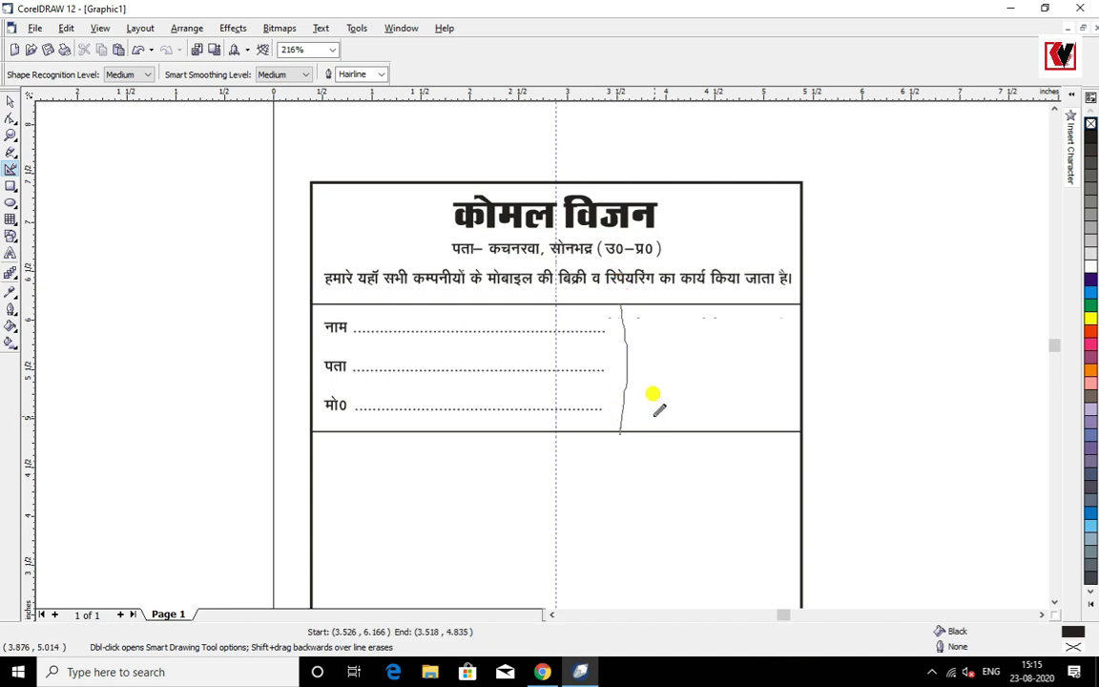
{"action": "left_click", "coordinate": [8, 138]}
{"action": "left_click_drag", "start_coordinate": [672, 462], "coordinate": [597, 422]}
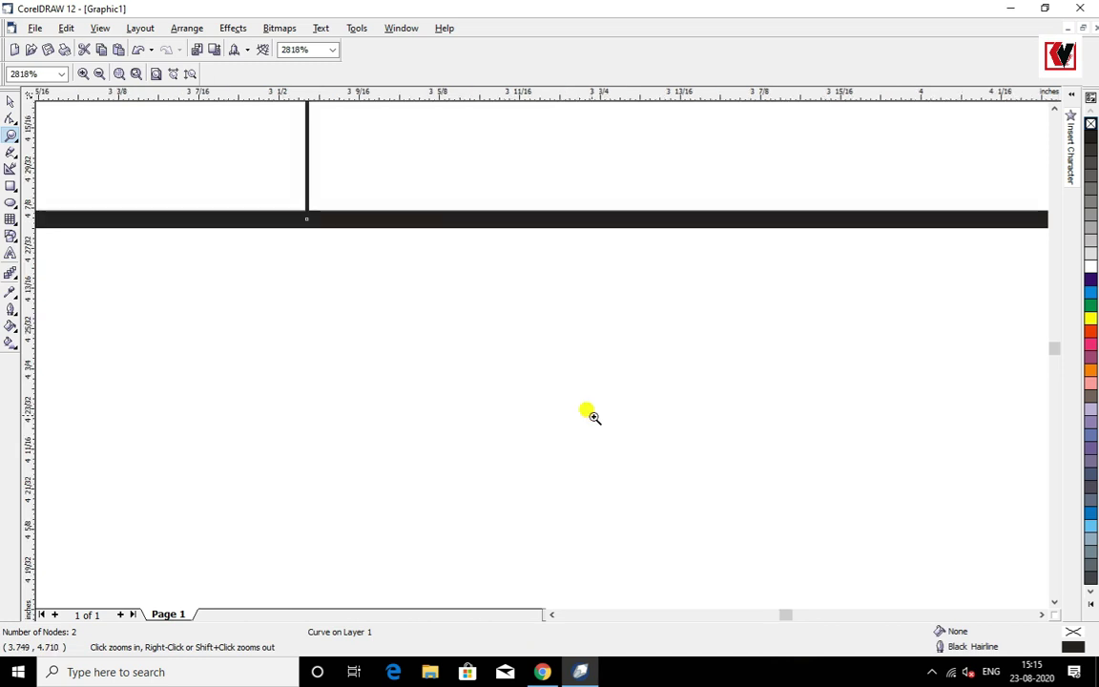
{"action": "right_click", "coordinate": [380, 196]}
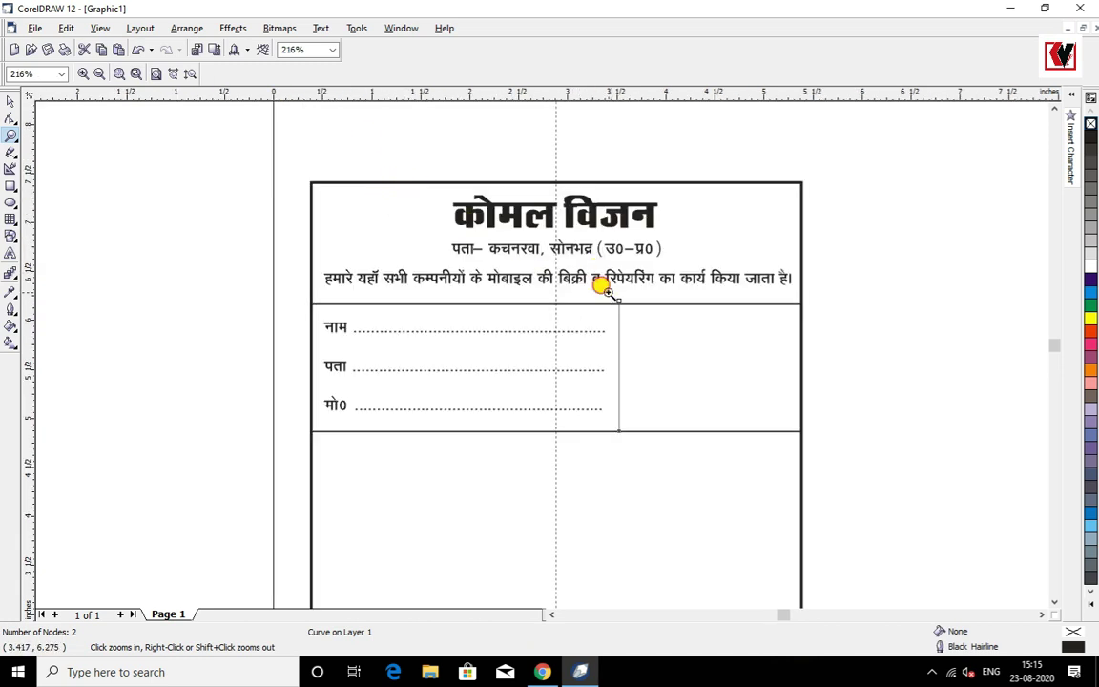
{"action": "left_click_drag", "start_coordinate": [598, 279], "coordinate": [637, 321]}
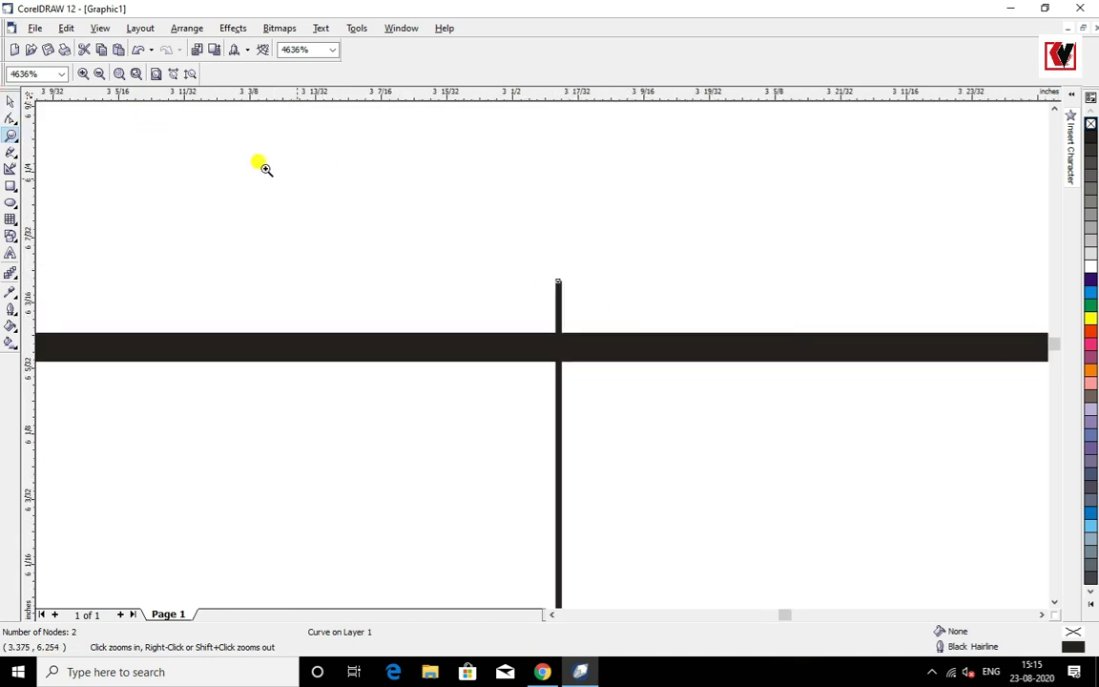
{"action": "key", "text": "space"}
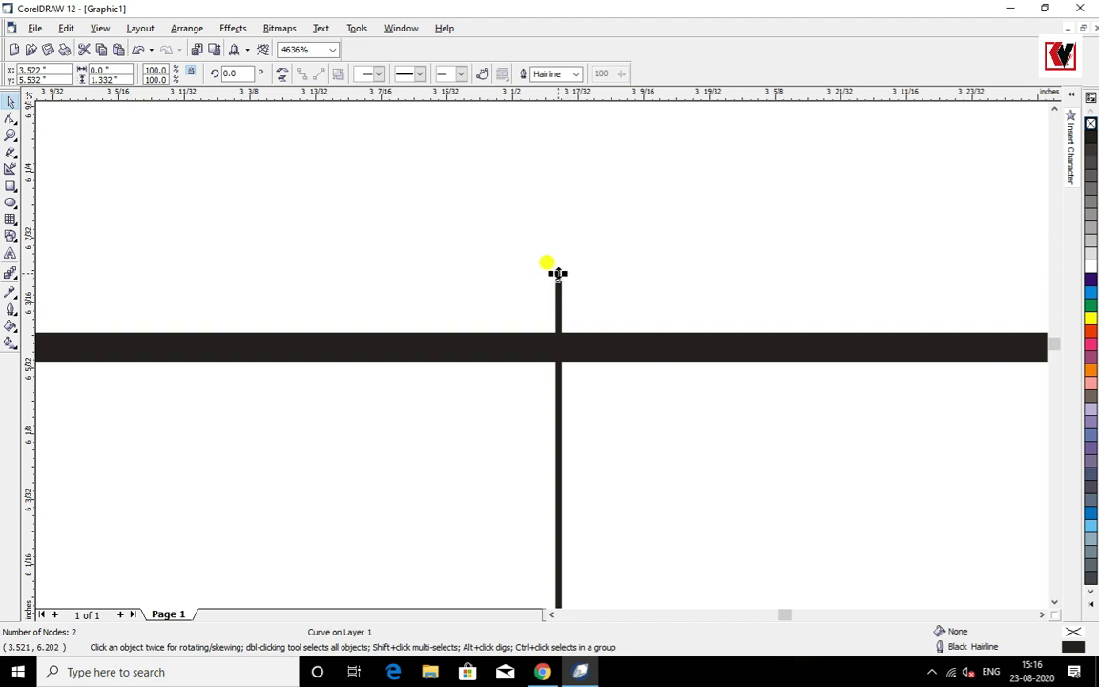
{"action": "left_click_drag", "start_coordinate": [557, 273], "coordinate": [559, 342]}
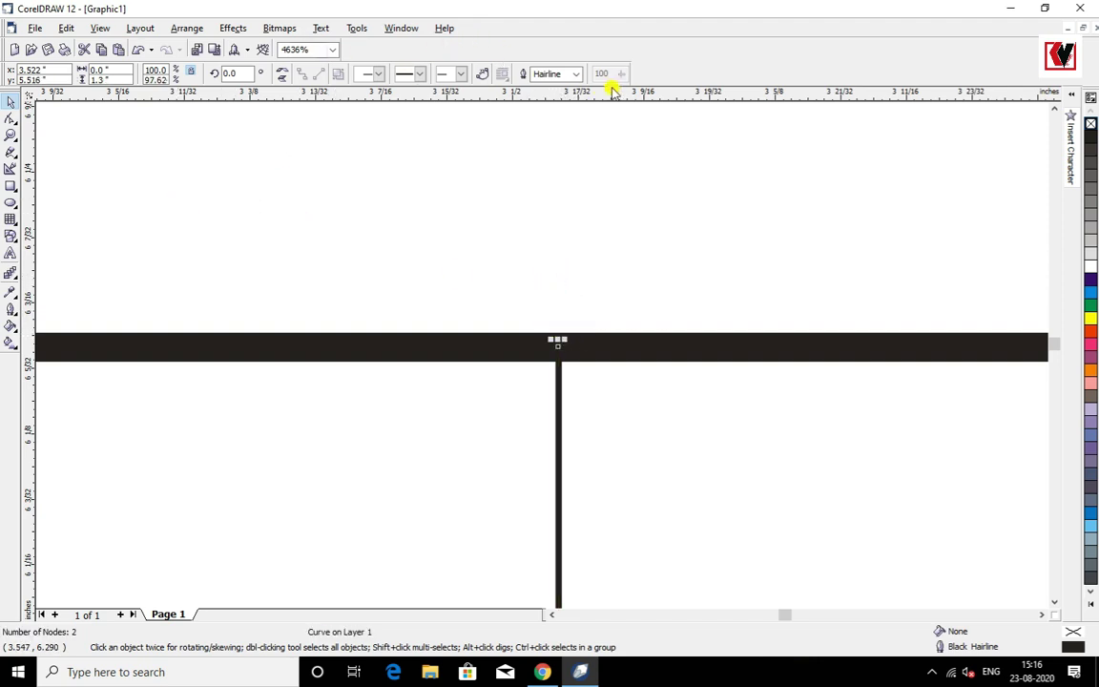
Set the outline width of the vertical line to 0.353 mm
{"action": "left_click", "coordinate": [576, 74]}
{"action": "left_click", "coordinate": [566, 120]}
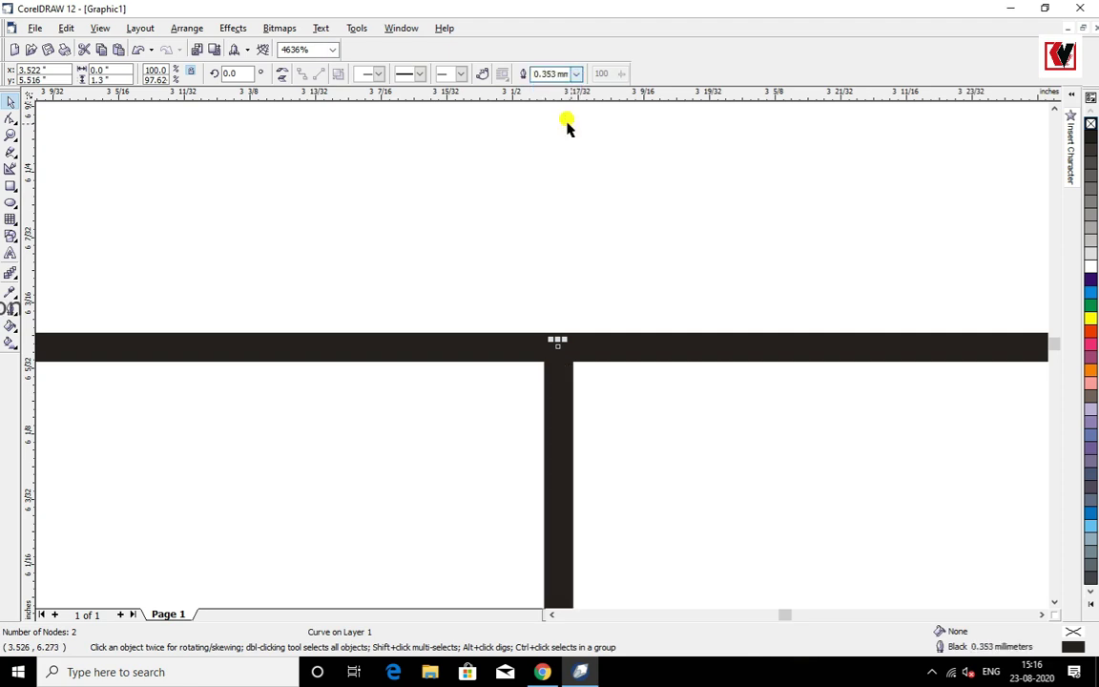
{"action": "left_click", "coordinate": [10, 135]}
{"action": "key", "text": "F3"}
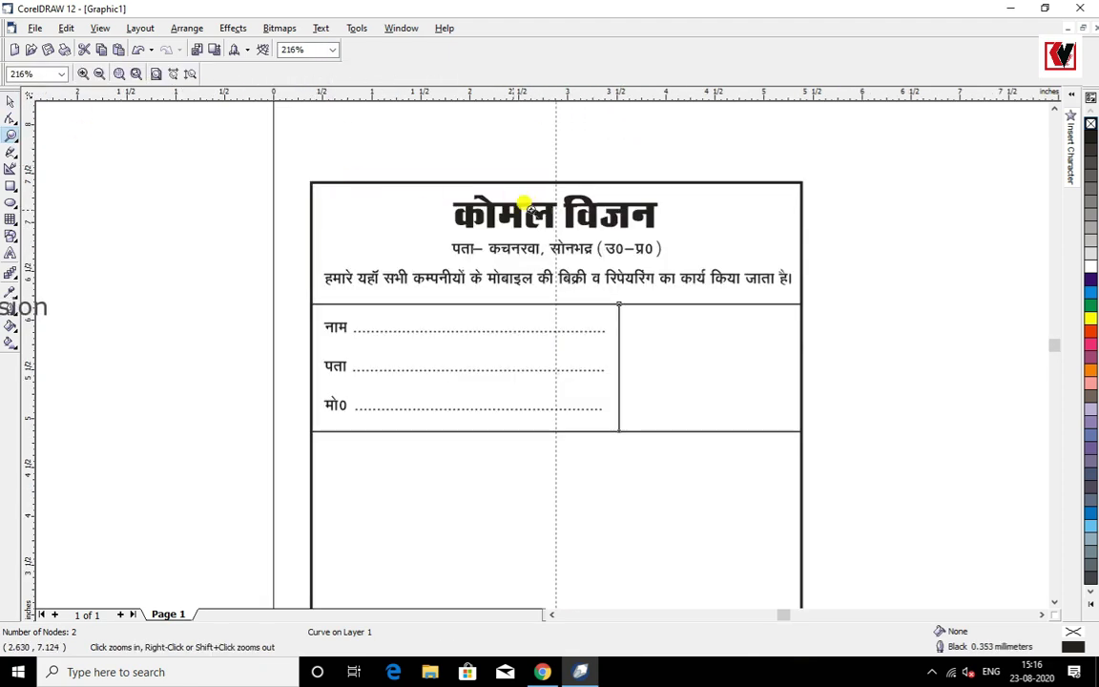
Duplicate the three-row field text and move the copy straight across into the cell beyond the vertical line
{"action": "left_click", "coordinate": [9, 102]}
{"action": "left_click", "coordinate": [325, 318]}
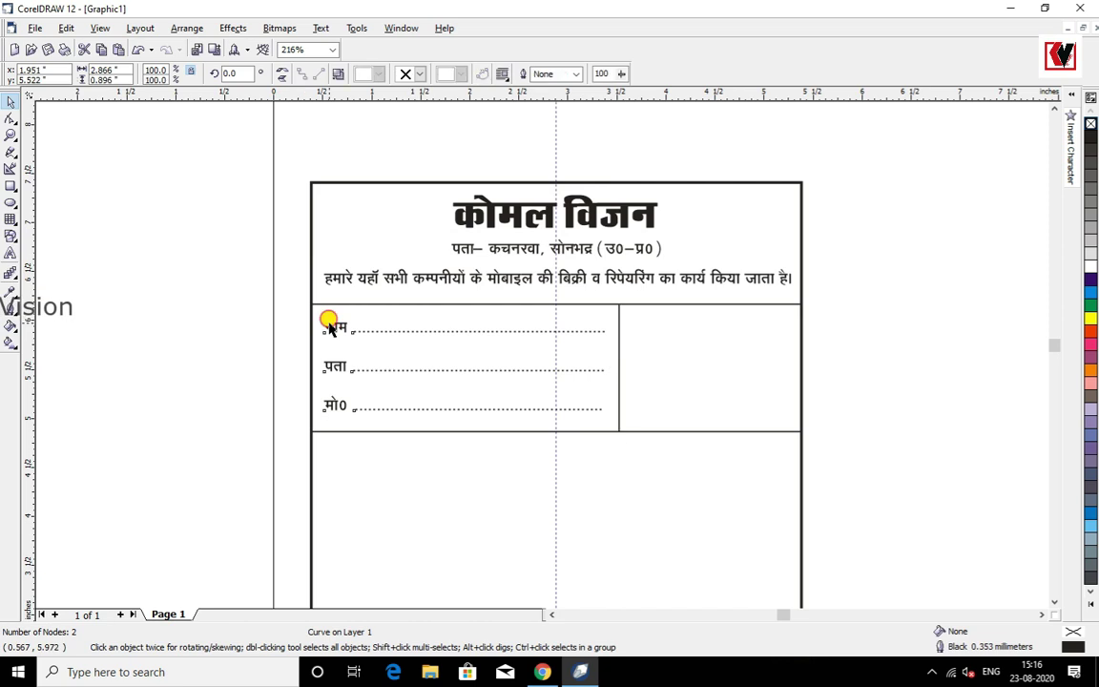
{"action": "key", "text": "KP_Add"}
{"action": "key", "text": "Right"}
{"action": "key", "text": "Right"}
{"action": "key", "text": "Right"}
{"action": "key", "text": "Right"}
{"action": "key", "text": "Right"}
{"action": "key", "text": "Right"}
{"action": "key", "text": "Right"}
{"action": "key", "text": "Right"}
{"action": "key", "text": "Right"}
{"action": "key", "text": "Right"}
{"action": "key", "text": "Right"}
{"action": "key", "text": "Right"}
{"action": "key", "text": "Right"}
{"action": "key", "text": "Right"}
{"action": "key", "text": "Right"}
{"action": "key", "text": "Right"}
{"action": "key", "text": "Right"}
{"action": "key", "text": "Right"}
{"action": "key", "text": "Right"}
{"action": "key", "text": "Right"}
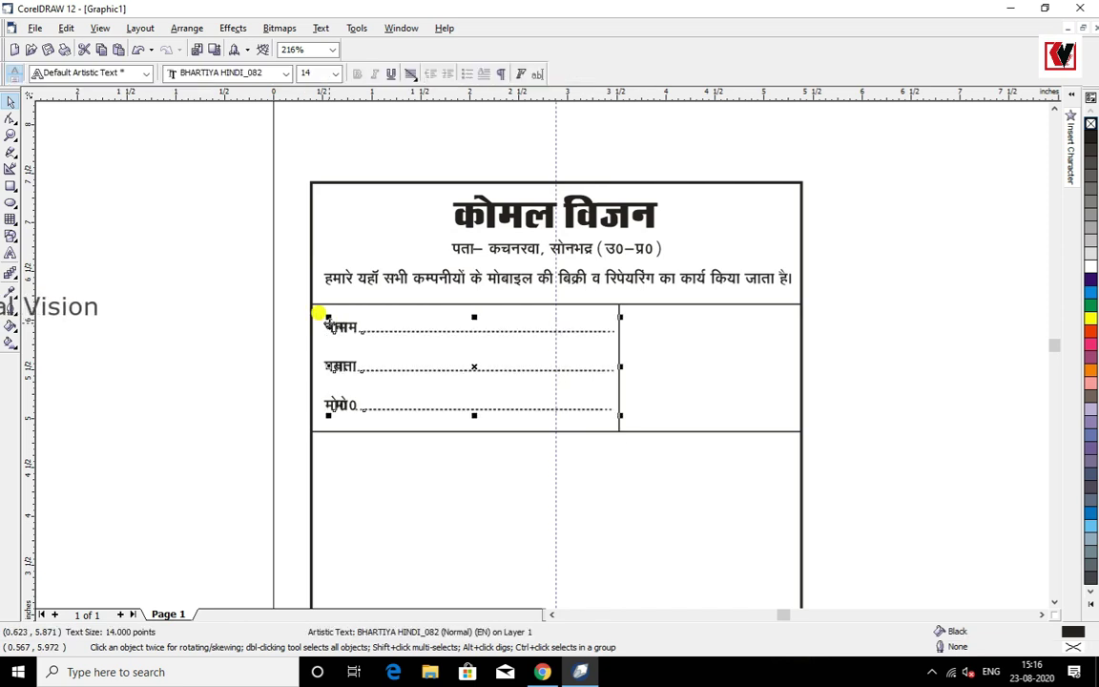
{"action": "key", "text": "Right"}
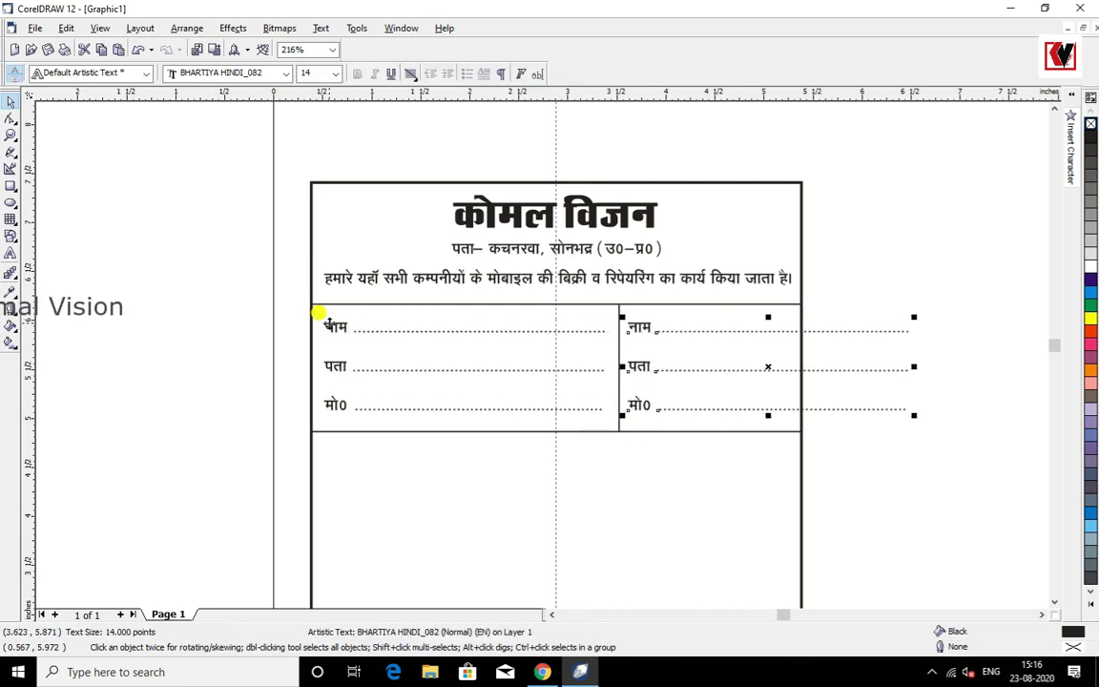
Replace the copied field text with the rows "दिनॉक –", "क्रमांक –" and "बुक संख्या –", and deselect it
{"action": "left_click", "coordinate": [9, 250]}
{"action": "key", "text": "ctrl+a"}
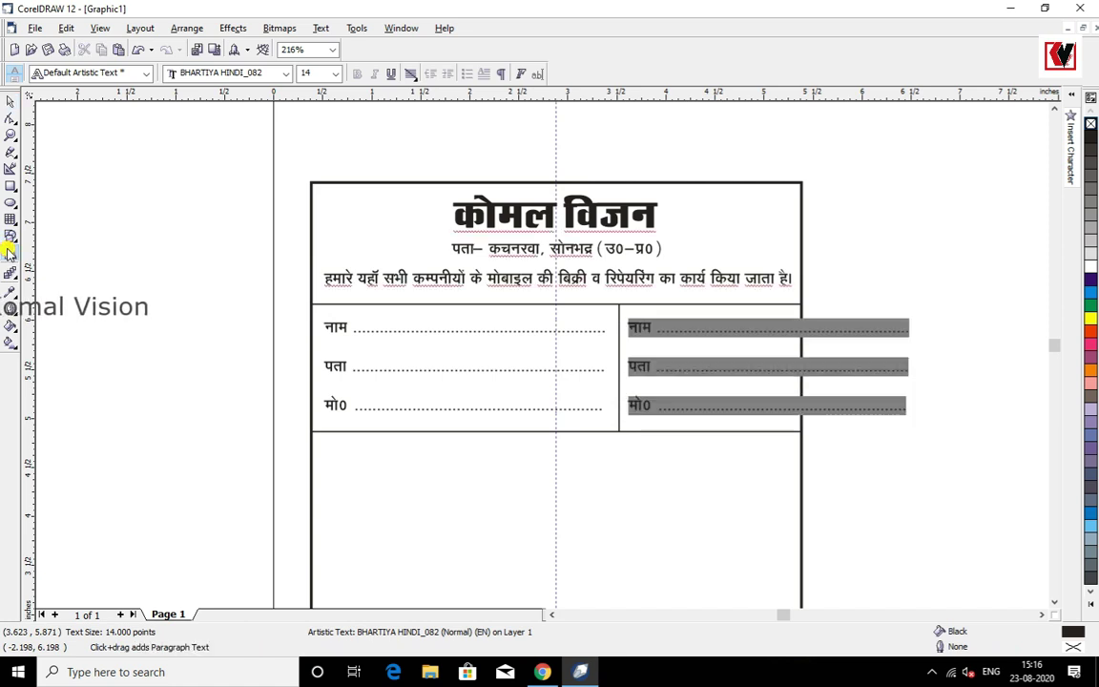
{"action": "type", "text": "fo"}
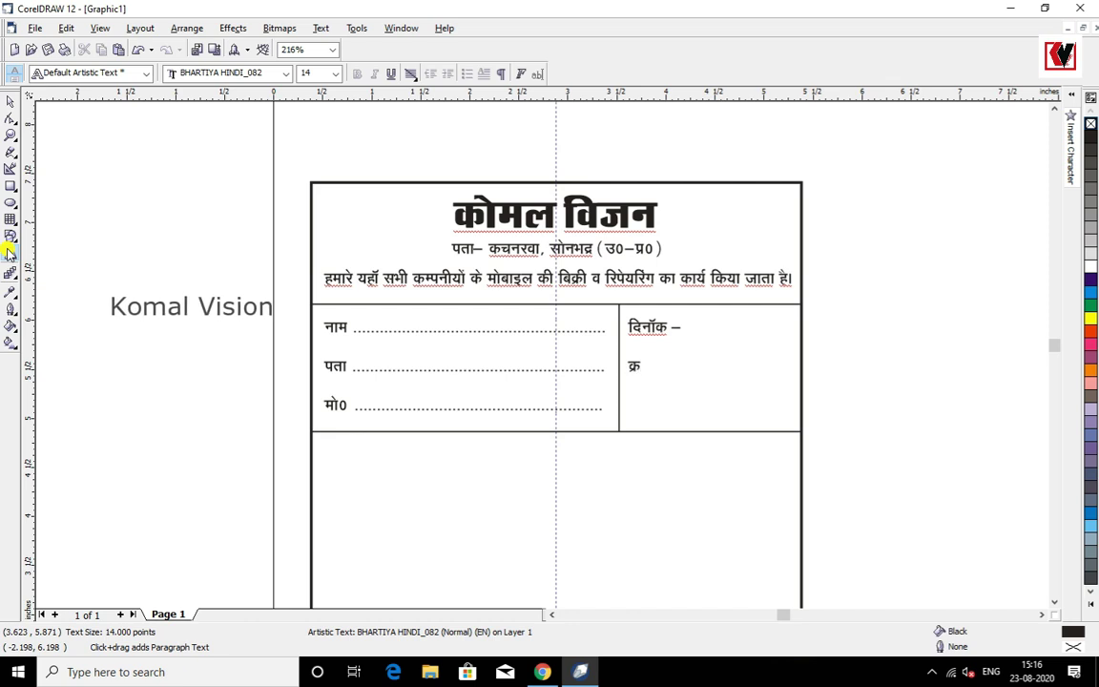
{"action": "type", "text": "मांक –"}
{"action": "key", "text": "Return"}
{"action": "type", "text": "बि"}
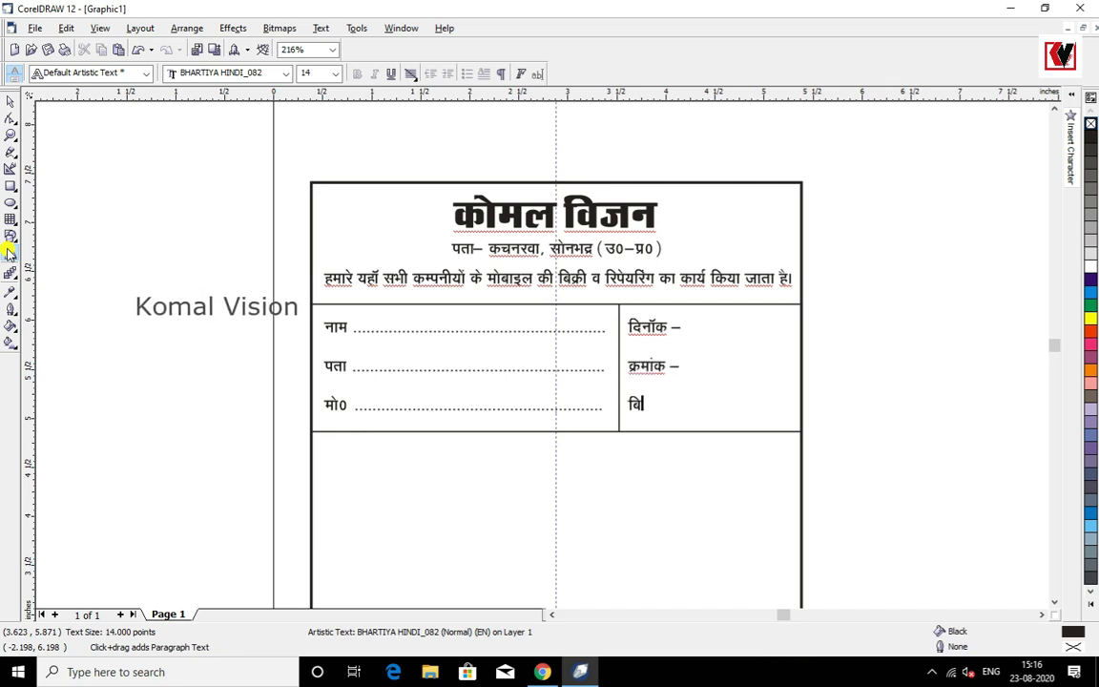
{"action": "key", "text": "BackSpace"}
{"action": "key", "text": "BackSpace"}
{"action": "type", "text": "बु"}
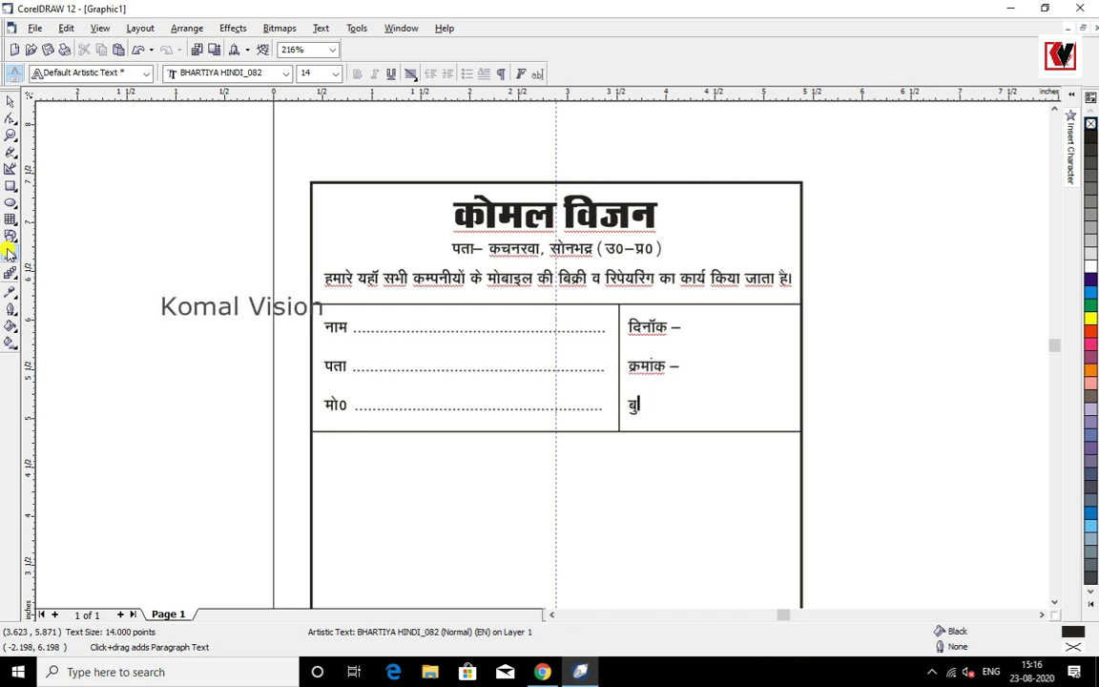
{"action": "type", "text": "क सं"}
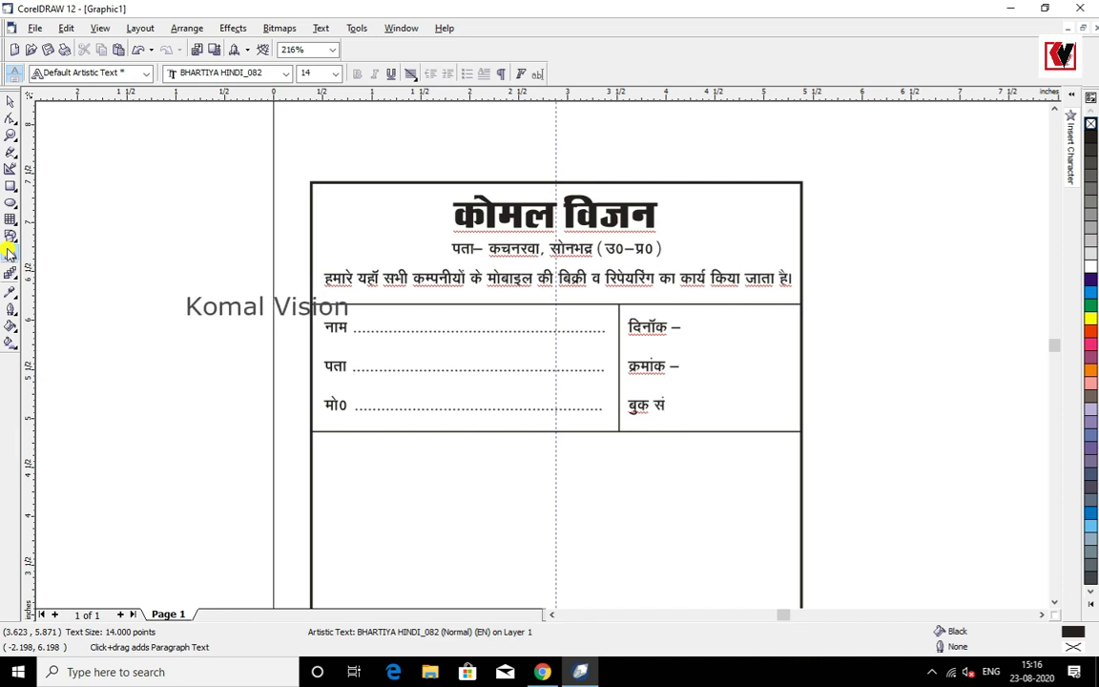
{"action": "type", "text": "ख्या"}
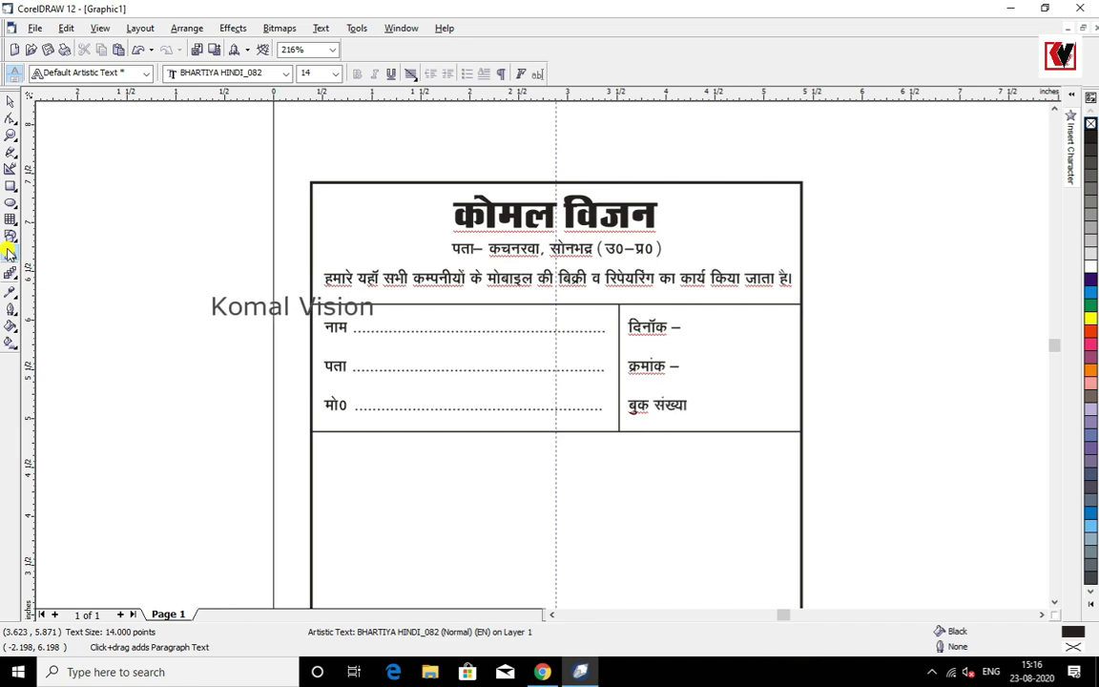
{"action": "type", "text": " –"}
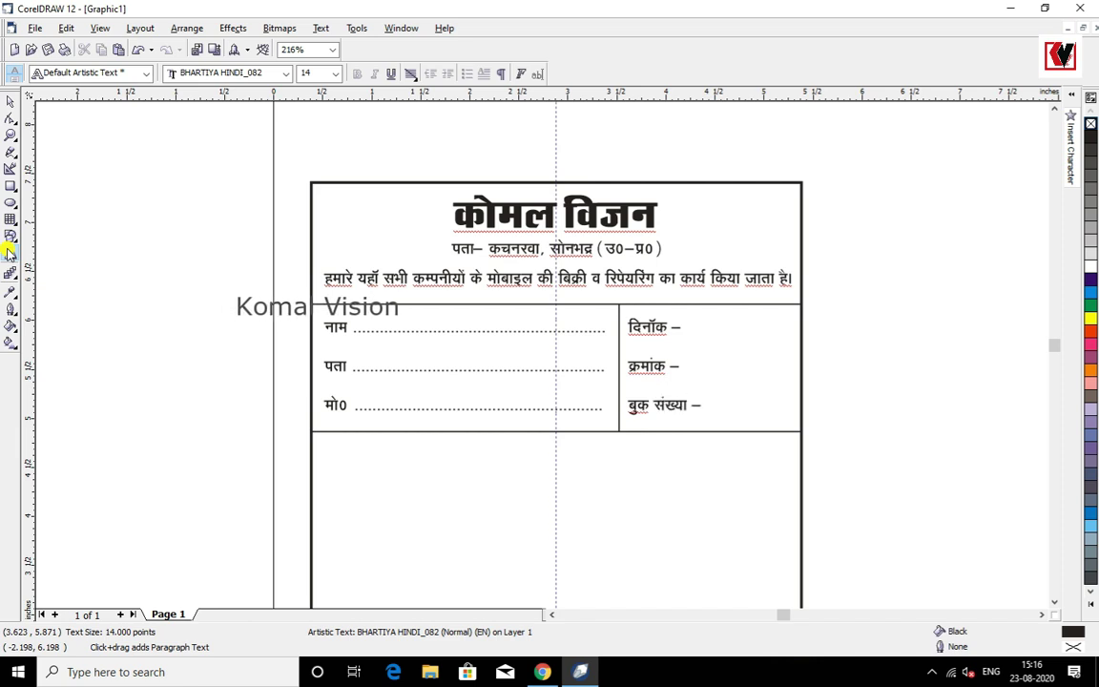
{"action": "left_click", "coordinate": [12, 100]}
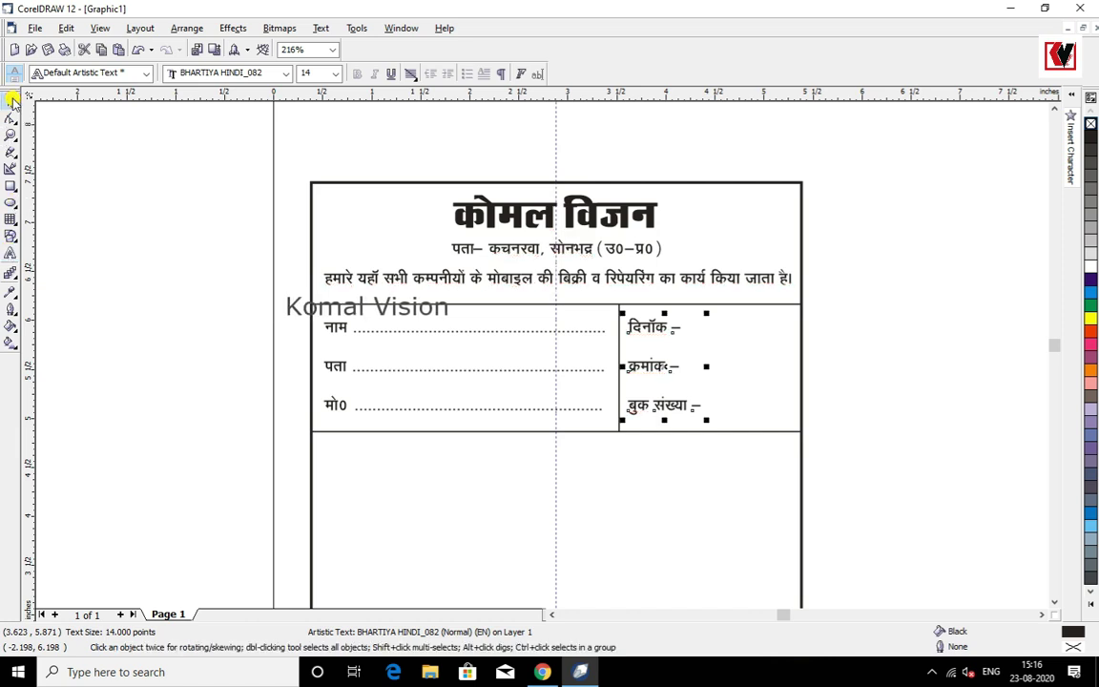
{"action": "left_click", "coordinate": [838, 382]}
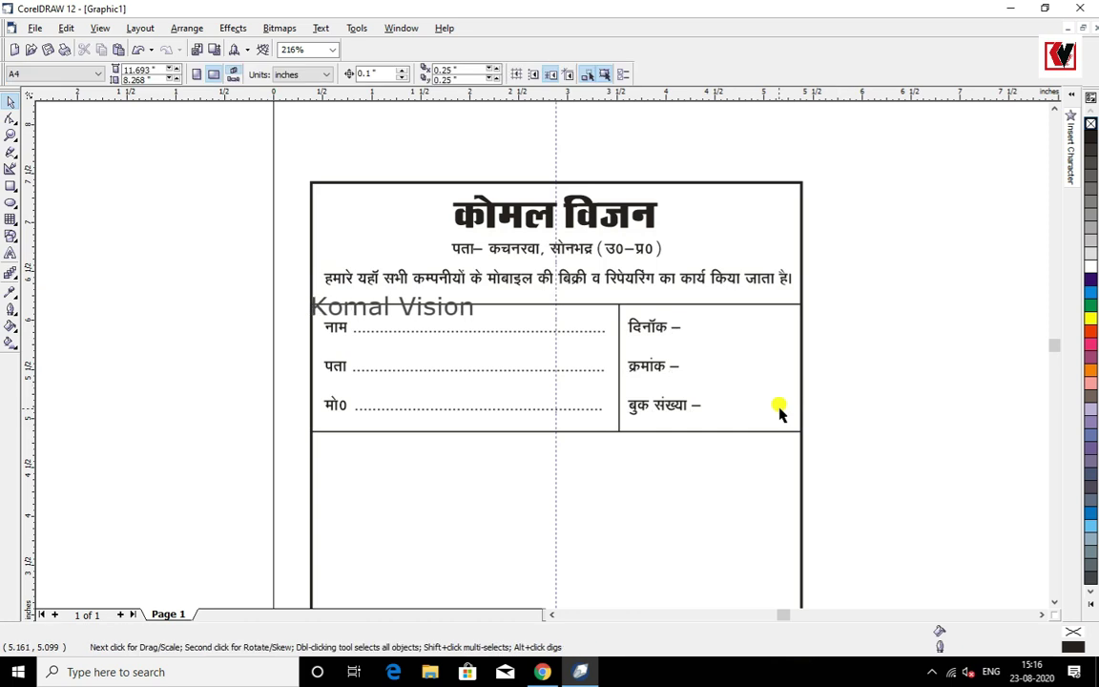
Duplicate the divider below the fields twice, placing the copies straight down at vertical positions of 4.816 and 4.516 inches
{"action": "left_click", "coordinate": [749, 431]}
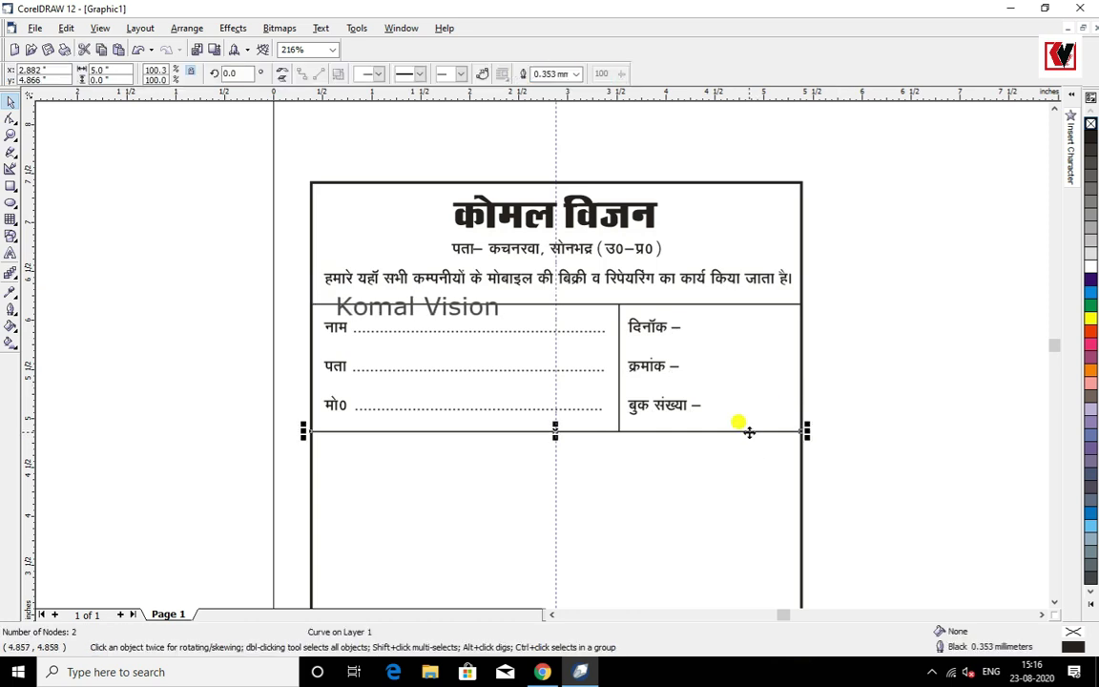
{"action": "key", "text": "Down"}
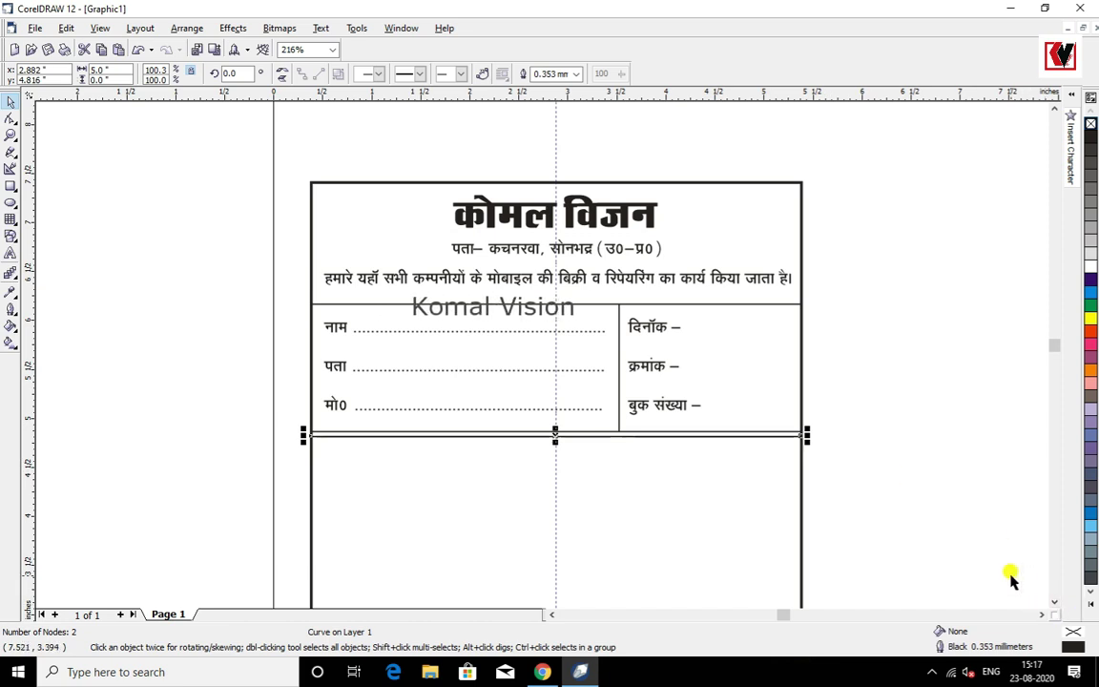
{"action": "key", "text": "Down"}
{"action": "key", "text": "Down"}
{"action": "key", "text": "Down"}
{"action": "key", "text": "Down"}
{"action": "key", "text": "Down"}
{"action": "key", "text": "Down"}
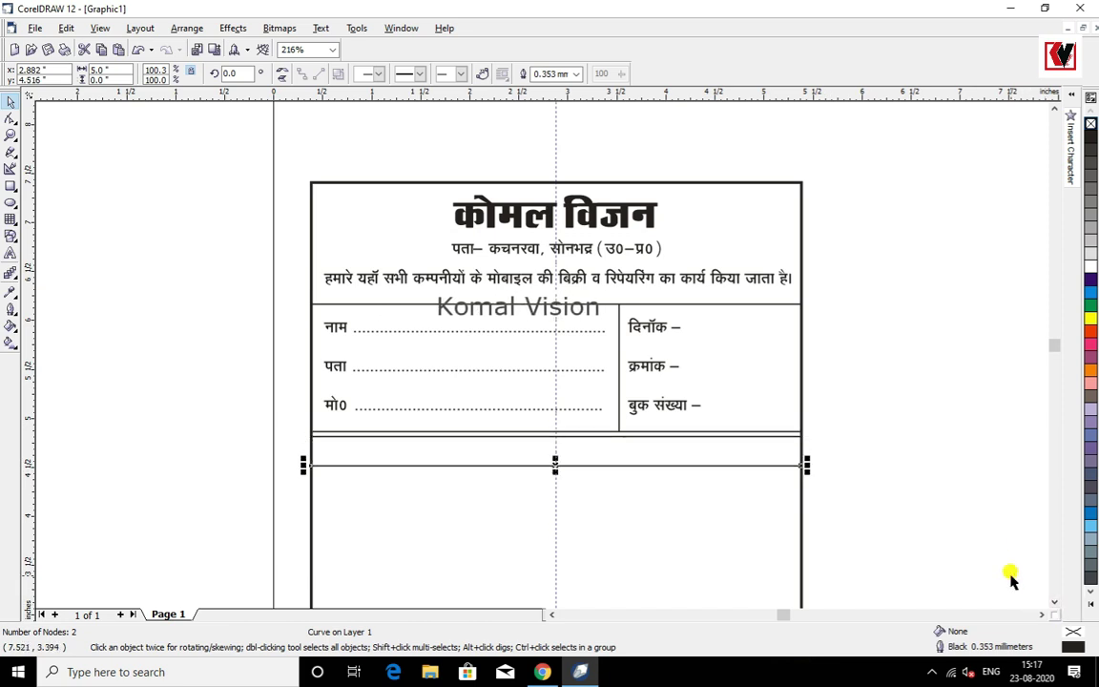
{"action": "left_click", "coordinate": [1011, 580]}
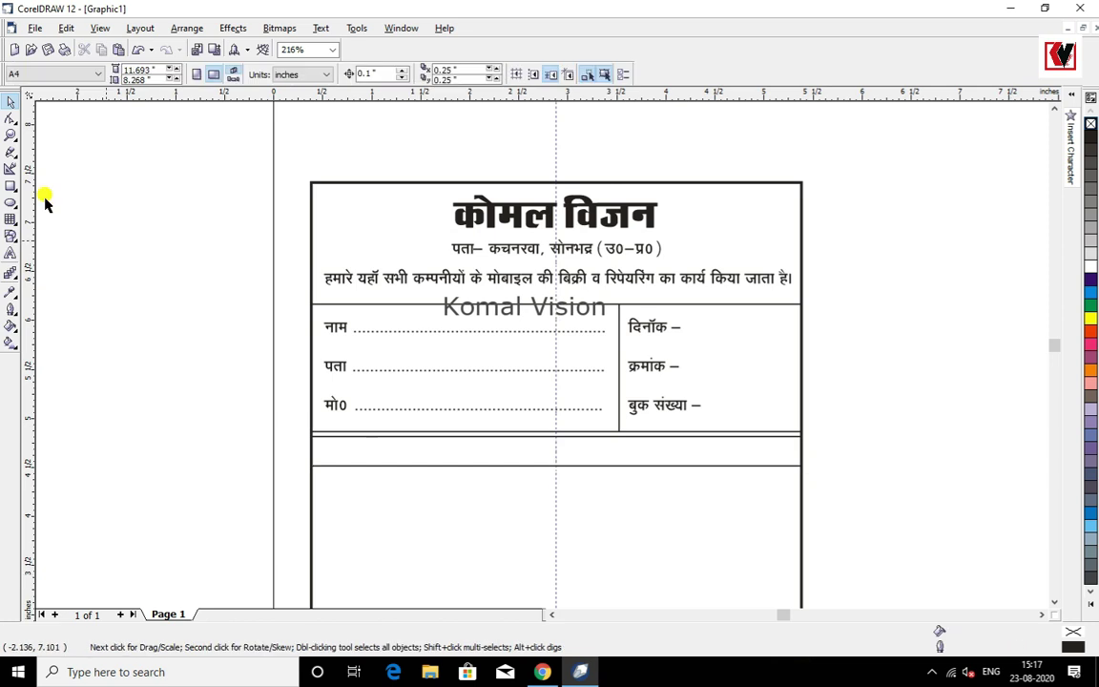
Duplicate the lowest divider and move the copy straight down to a vertical position of 1.616 inches
{"action": "left_click", "coordinate": [651, 466]}
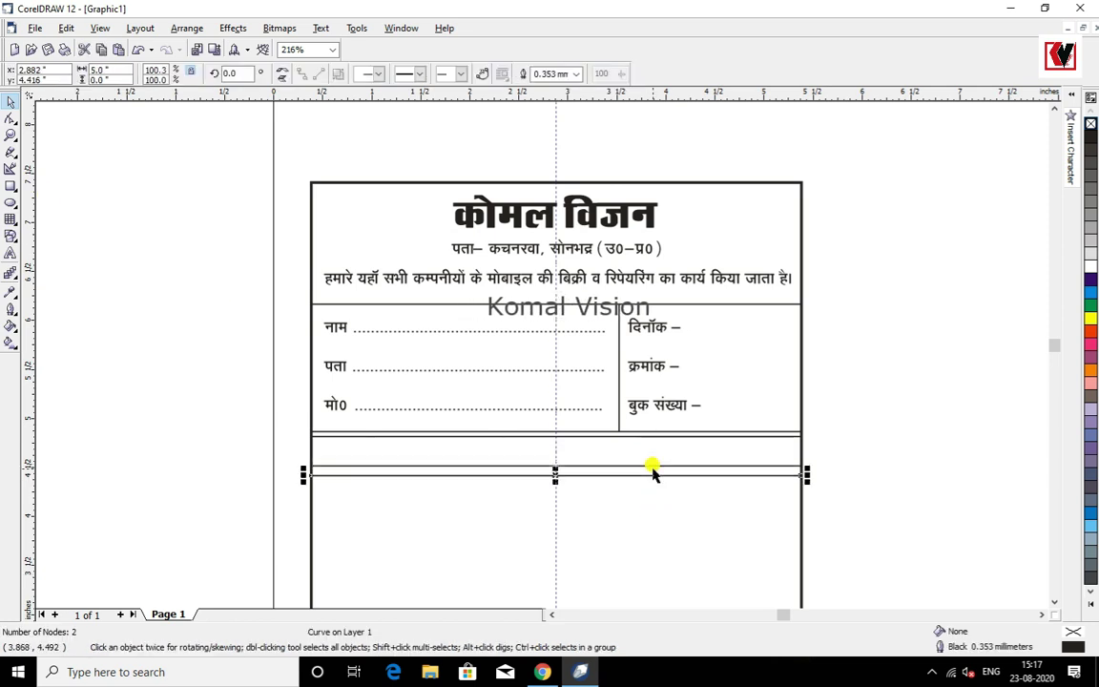
{"action": "key", "text": "ctrl+d"}
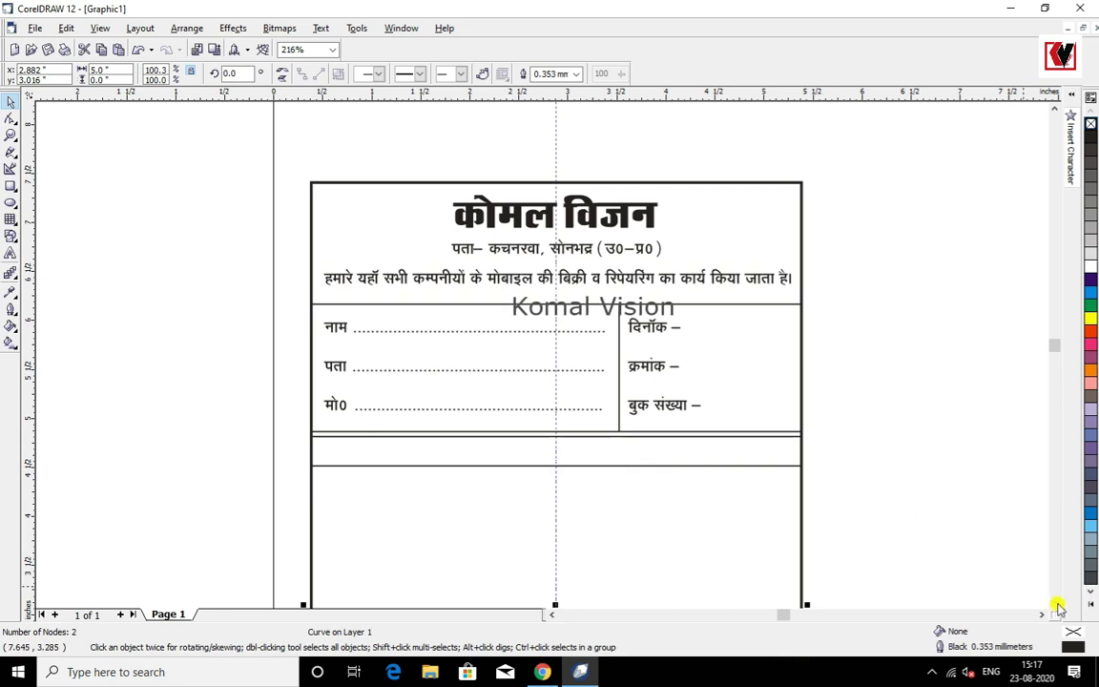
{"action": "left_click", "coordinate": [1054, 603]}
{"action": "left_click", "coordinate": [1053, 607]}
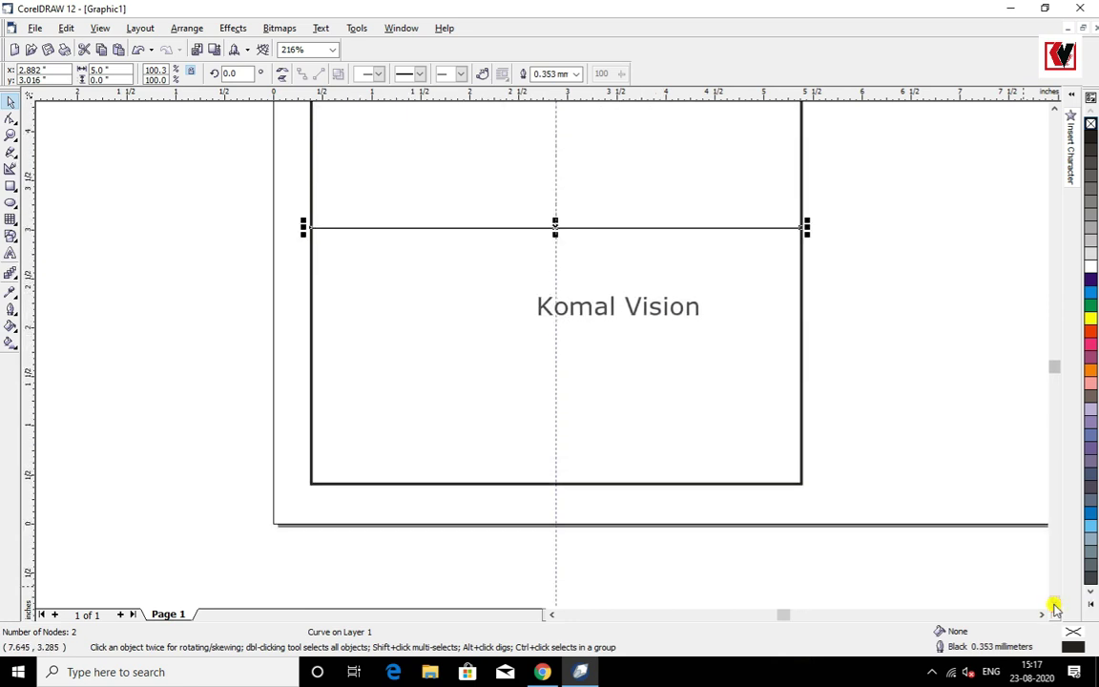
{"action": "key", "text": "Down"}
{"action": "key", "text": "Down"}
{"action": "key", "text": "Down"}
{"action": "key", "text": "Down"}
{"action": "key", "text": "Down"}
{"action": "key", "text": "Down"}
{"action": "key", "text": "Down"}
{"action": "key", "text": "Down"}
{"action": "key", "text": "Down"}
{"action": "key", "text": "Down"}
{"action": "key", "text": "Down"}
{"action": "key", "text": "Down"}
{"action": "key", "text": "Down"}
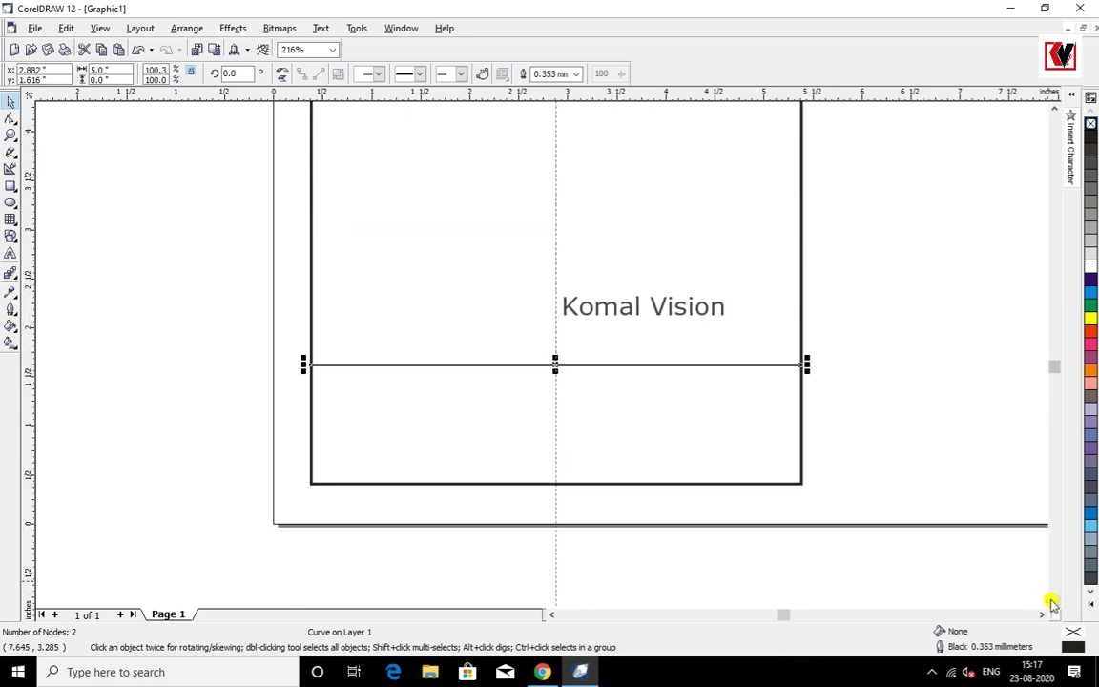
Sketch a vertical line with Smart Drawing near the border's left edge, from the double divider down to the lowest divider
{"action": "left_click", "coordinate": [1054, 109]}
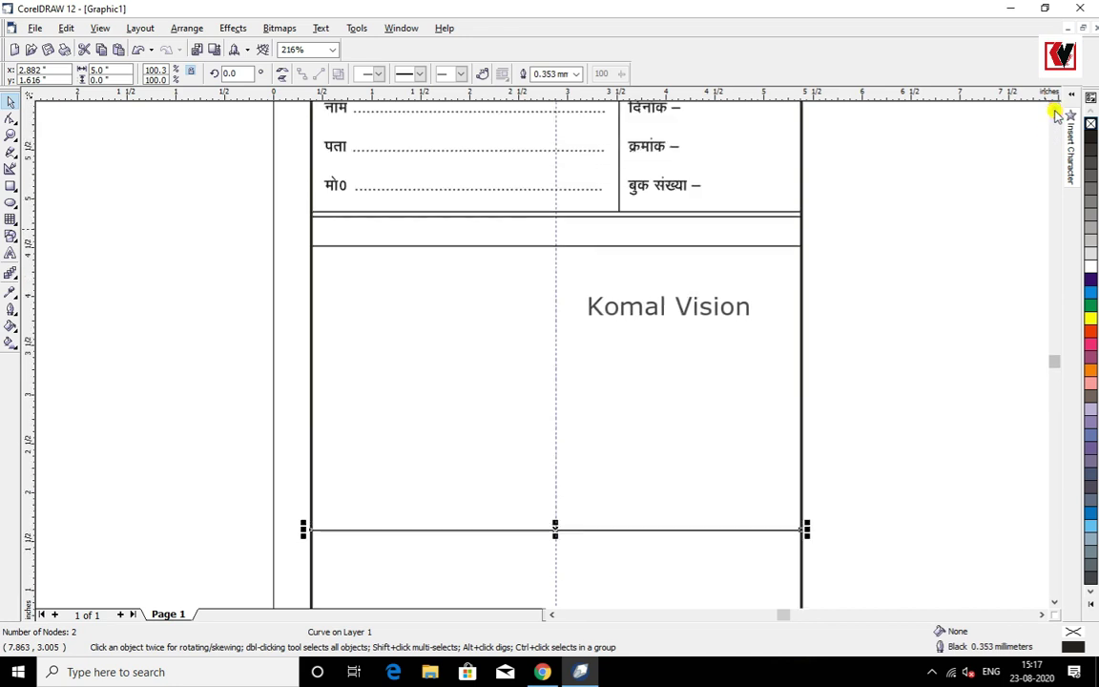
{"action": "left_click", "coordinate": [10, 170]}
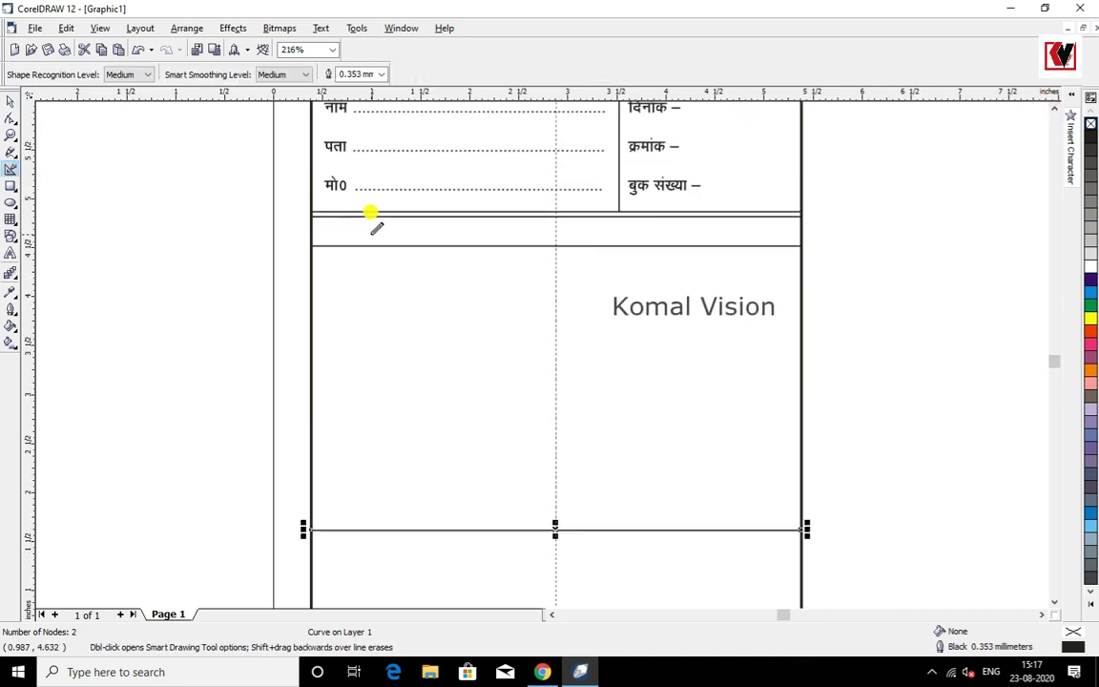
{"action": "mouse_move", "coordinate": [347, 194]}
{"action": "left_mouse_down"}
{"action": "mouse_move", "coordinate": [340, 320]}
{"action": "mouse_move", "coordinate": [357, 506]}
{"action": "left_mouse_up"}
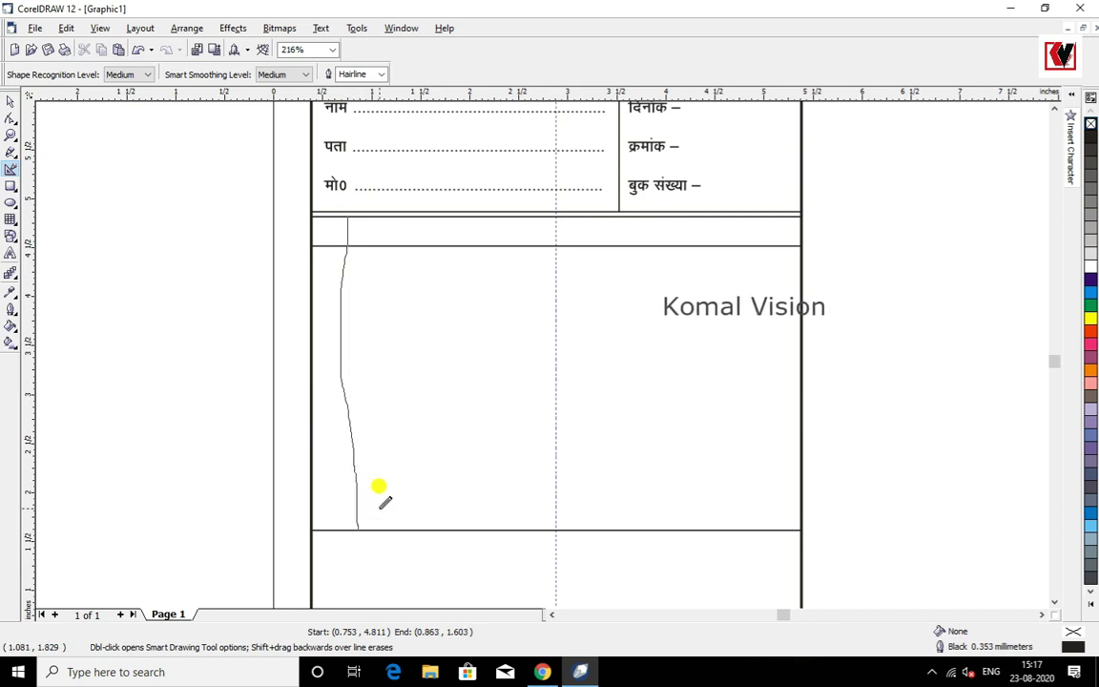
Adjust the vertical line's lower end to finish on the lowest divider and set its outline width to 0.353 mm
{"action": "left_click", "coordinate": [9, 133]}
{"action": "left_click_drag", "start_coordinate": [334, 212], "coordinate": [357, 235]}
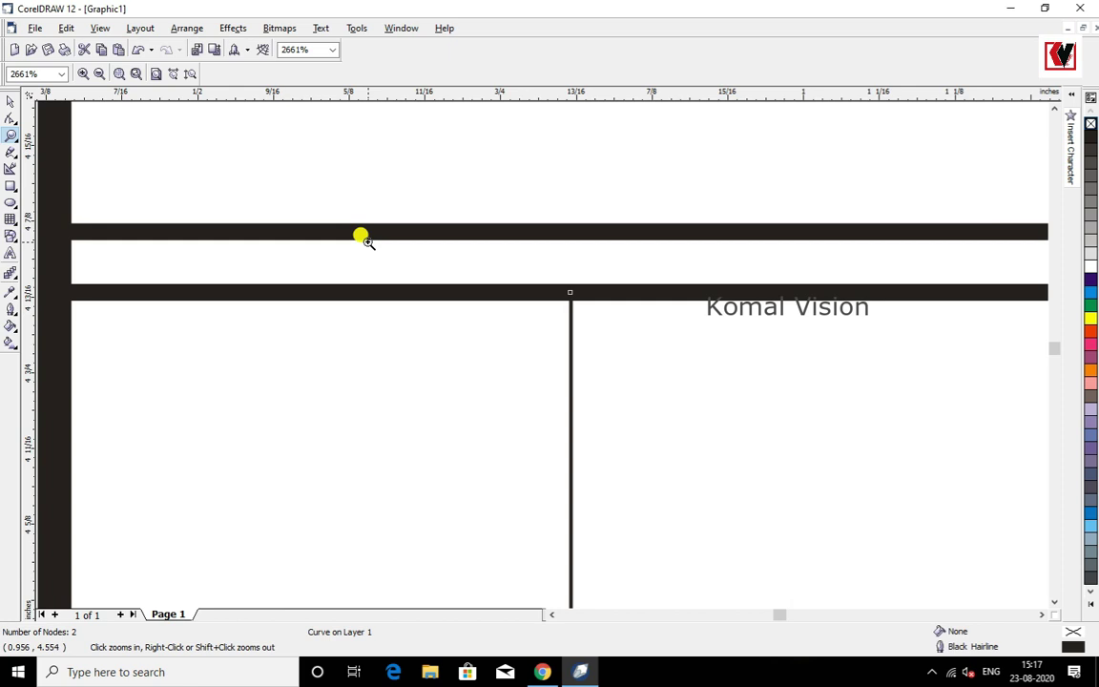
{"action": "right_click", "coordinate": [503, 266]}
{"action": "left_click_drag", "start_coordinate": [385, 551], "coordinate": [335, 514]}
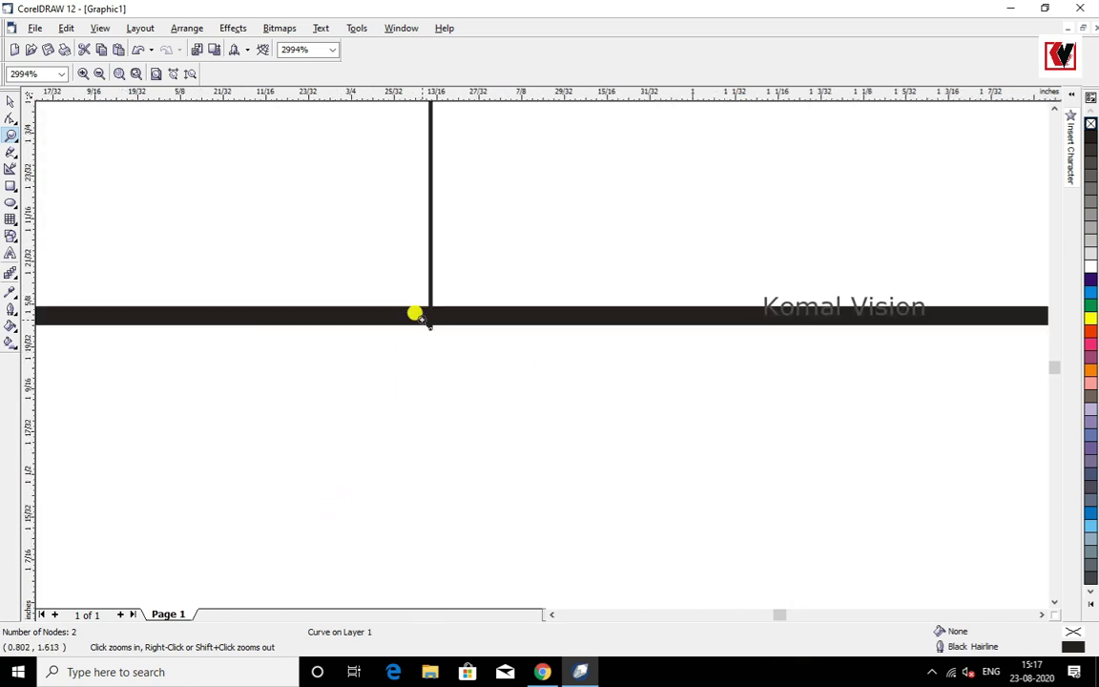
{"action": "key", "text": "space"}
{"action": "left_click_drag", "start_coordinate": [429, 333], "coordinate": [430, 325]}
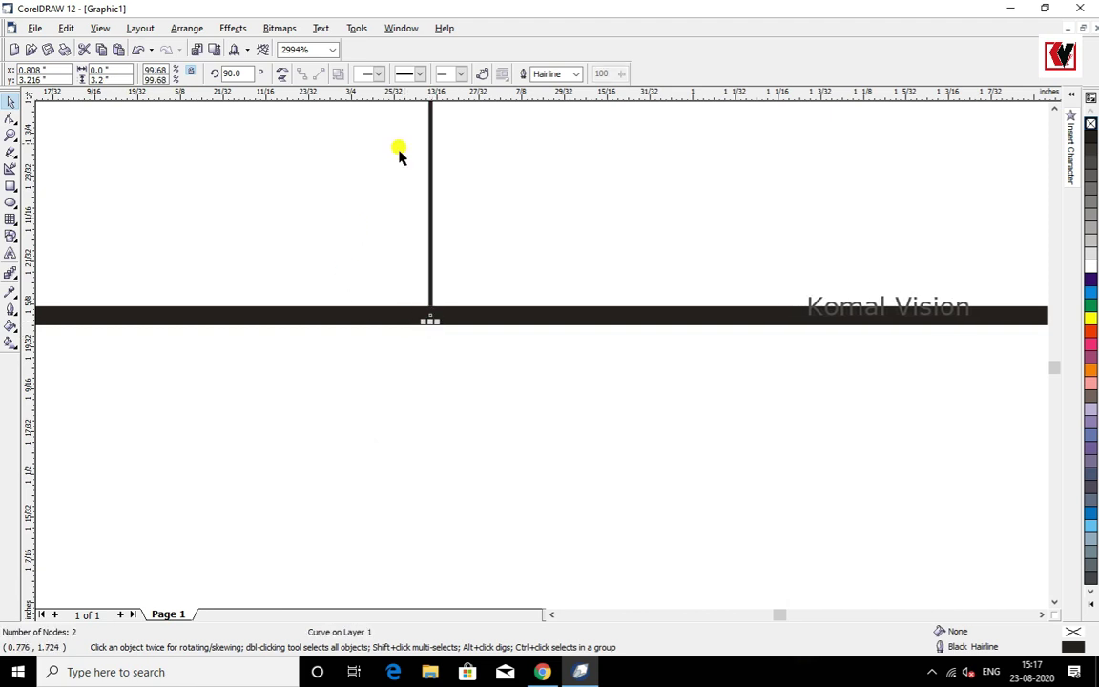
{"action": "left_click", "coordinate": [575, 73]}
{"action": "left_click", "coordinate": [572, 119]}
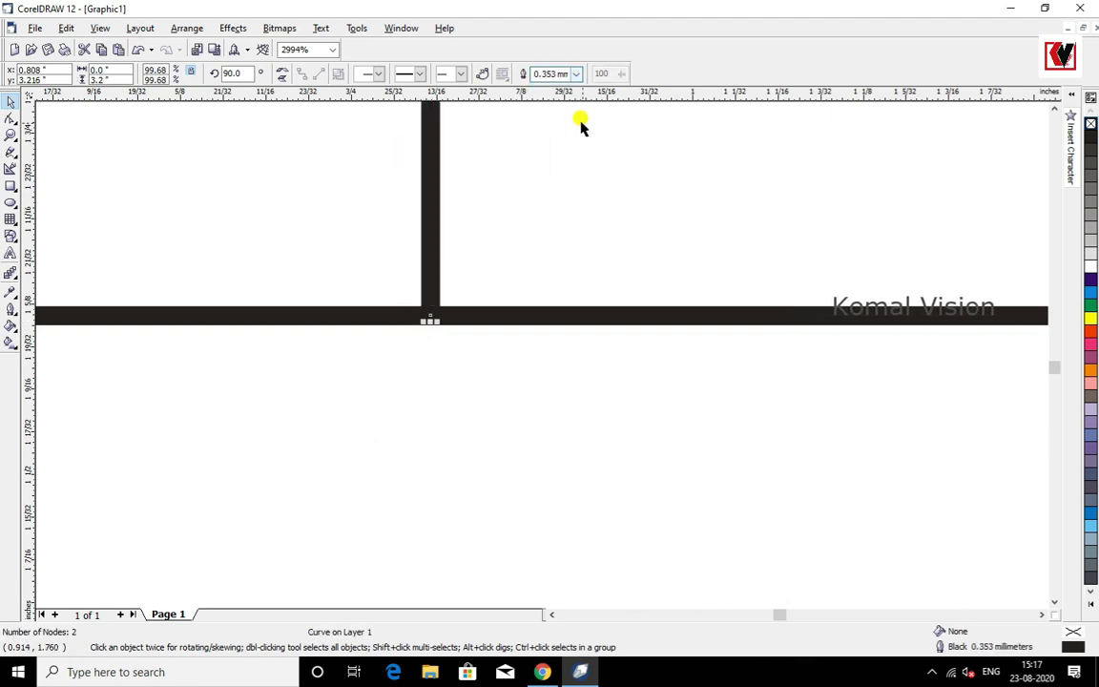
Duplicate the vertical line three times, spacing the copies straight across at about 2.9, 3.6 and 4.4 inches to form five columns
{"action": "left_click", "coordinate": [11, 134]}
{"action": "scroll", "coordinate": [388, 188], "scroll_direction": "down", "scroll_amount": 5}
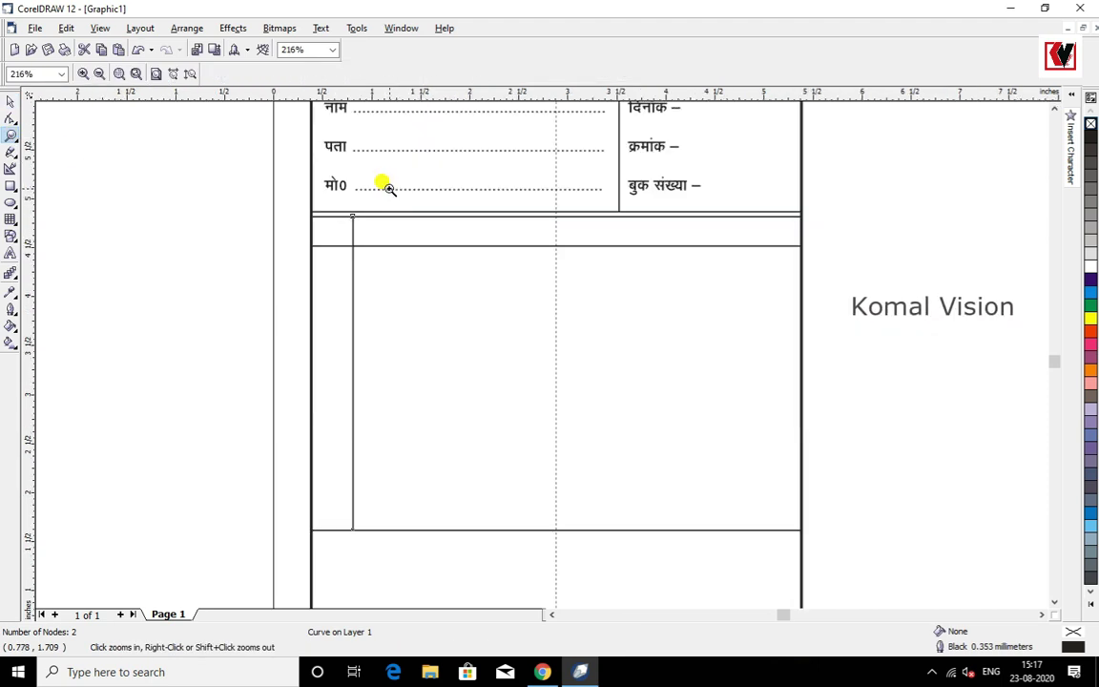
{"action": "left_click", "coordinate": [9, 101]}
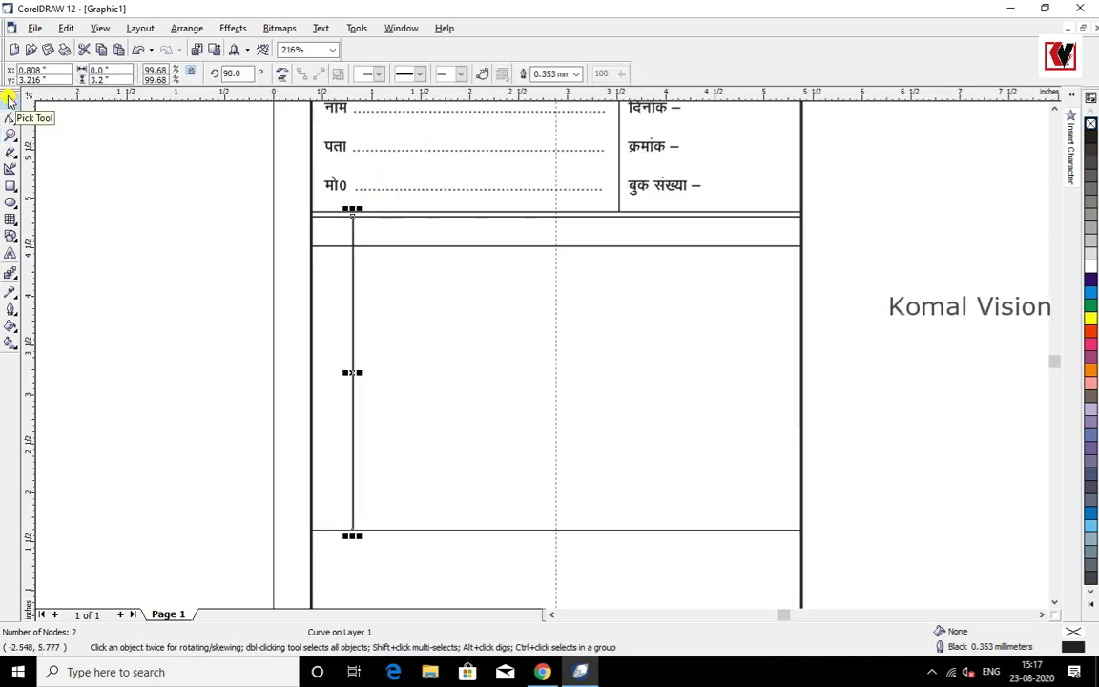
{"action": "key", "text": "ctrl+d"}
{"action": "key", "text": "Right"}
{"action": "key", "text": "Right"}
{"action": "key", "text": "Right"}
{"action": "key", "text": "Right"}
{"action": "key", "text": "Right"}
{"action": "key", "text": "Right"}
{"action": "key", "text": "Right"}
{"action": "key", "text": "Right"}
{"action": "key", "text": "Right"}
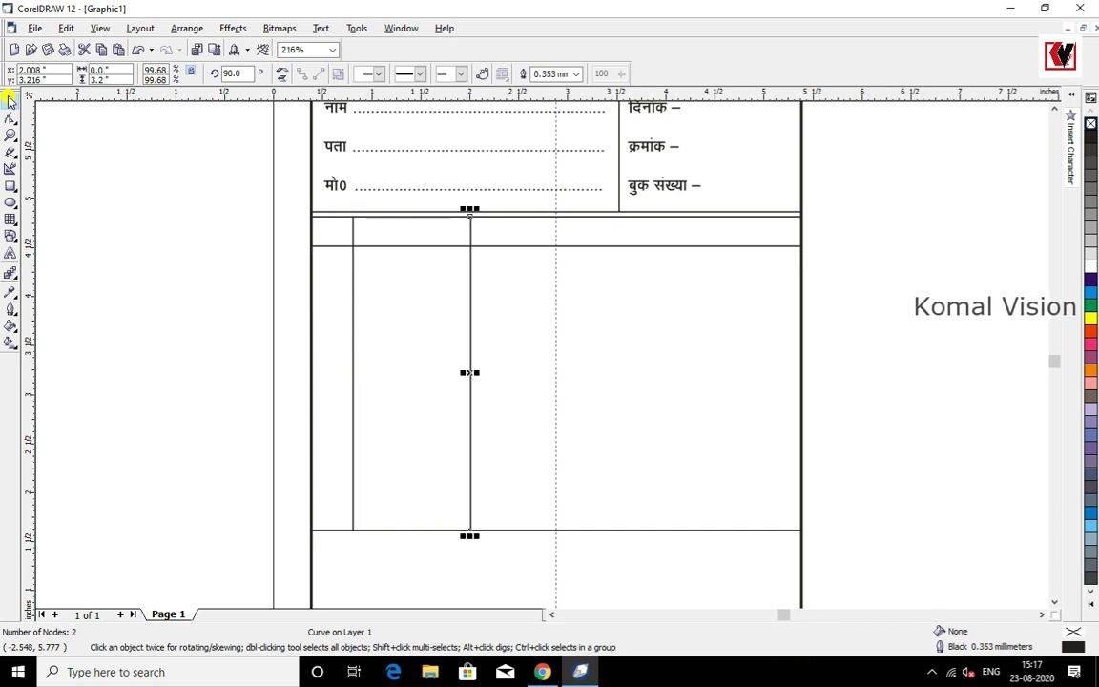
Duplicate the customer field text into the first header cell of the table and replace it with "क्र.सं."
{"action": "left_click", "coordinate": [324, 183]}
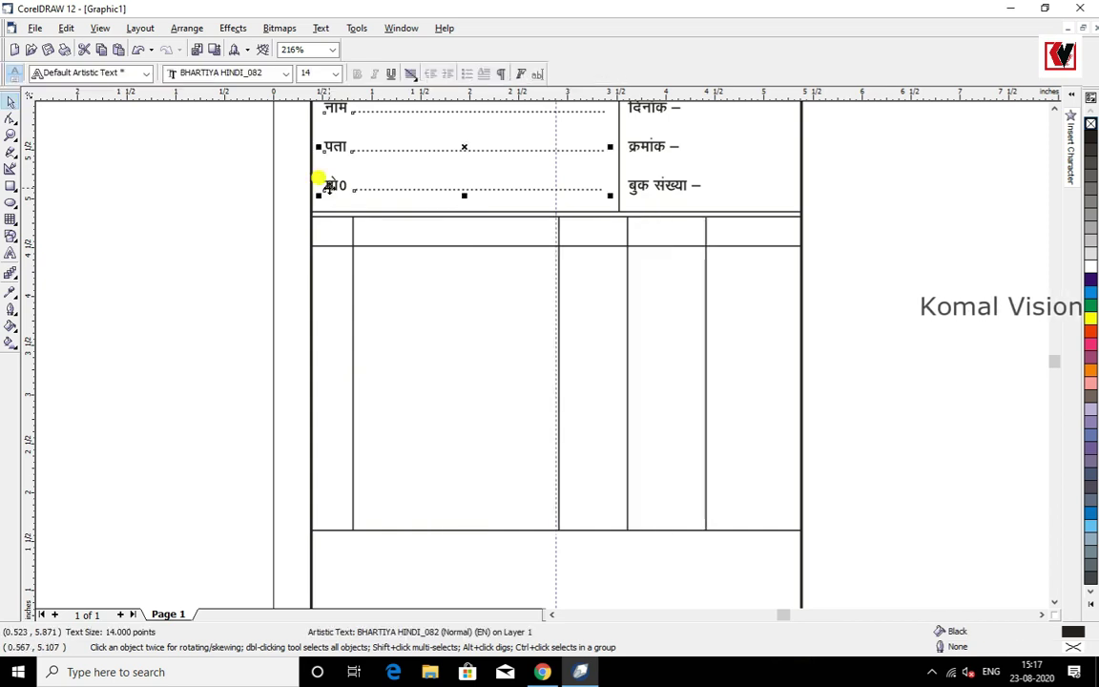
{"action": "key", "text": "plus"}
{"action": "key", "text": "Down"}
{"action": "key", "text": "Down"}
{"action": "key", "text": "Down"}
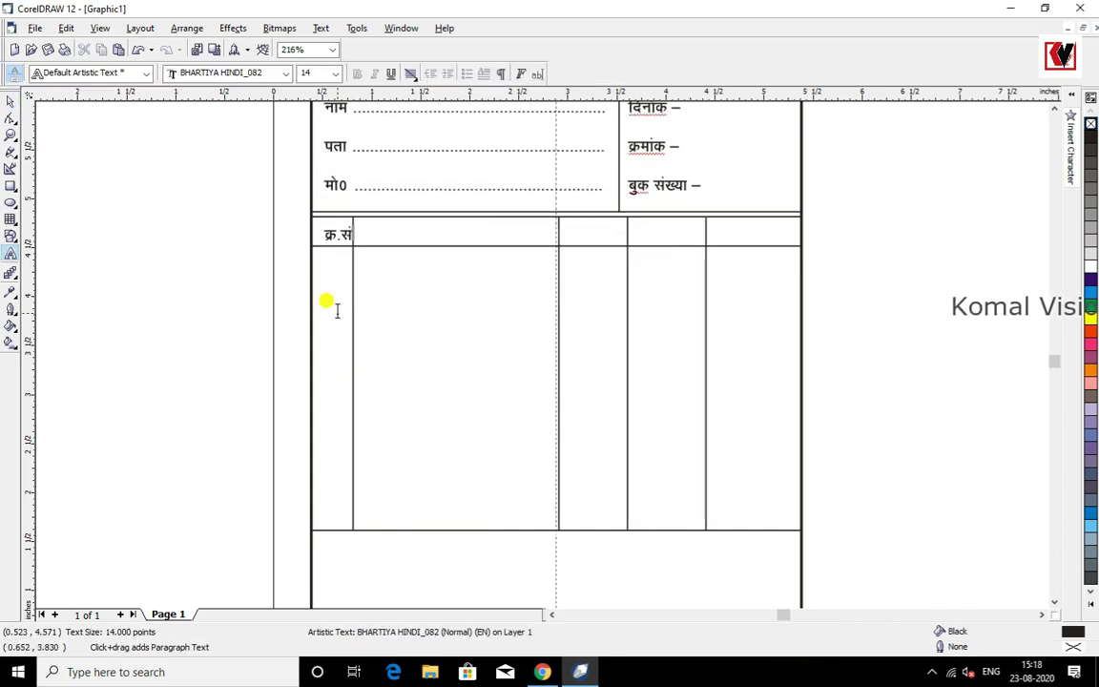
{"action": "type", "text": "ं."}
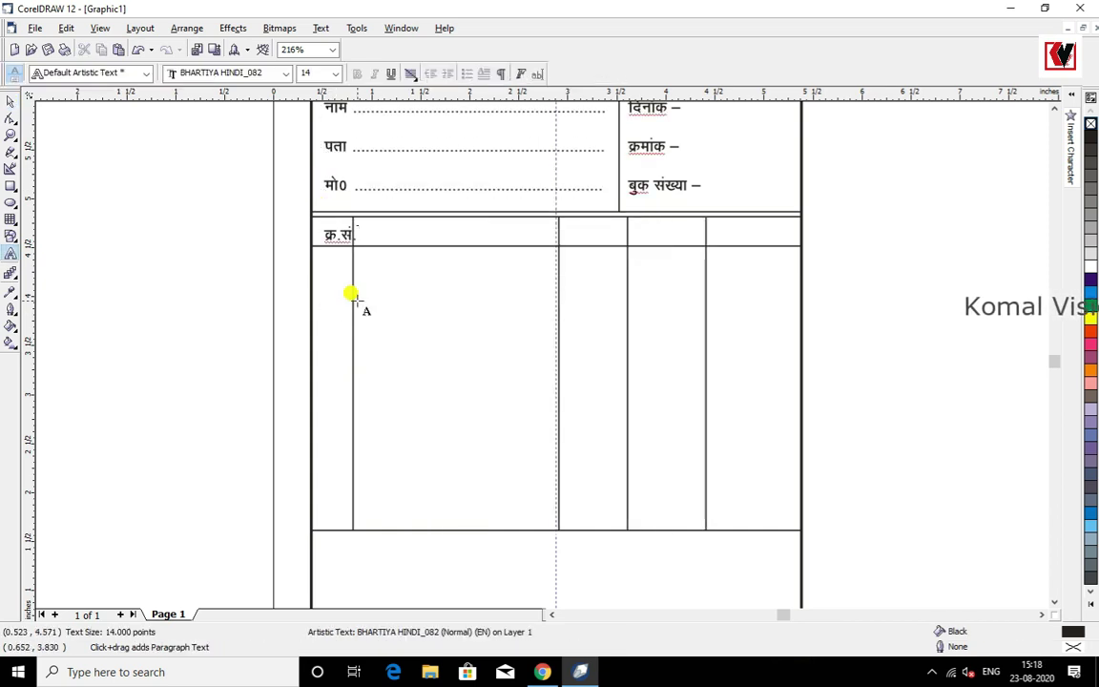
Centre "क्र.सं." in its cell and copy it into the second and third header cells, retyped as "विवरण" and "दर"
{"action": "left_click", "coordinate": [10, 103]}
{"action": "key", "text": "plus"}
{"action": "key", "text": "Right"}
{"action": "key", "text": "Right"}
{"action": "key", "text": "Right"}
{"action": "key", "text": "Right"}
{"action": "key", "text": "Right"}
{"action": "key", "text": "Right"}
{"action": "key", "text": "Right"}
{"action": "key", "text": "Right"}
{"action": "key", "text": "Right"}
{"action": "key", "text": "Right"}
{"action": "key", "text": "Right"}
{"action": "left_click", "coordinate": [9, 253]}
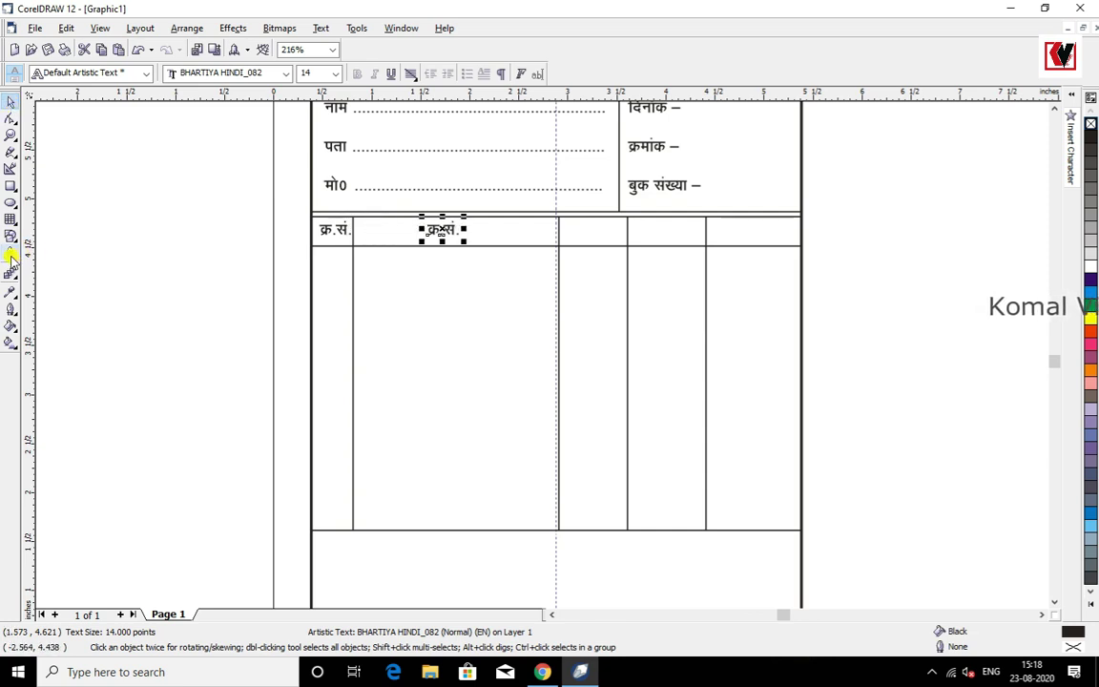
{"action": "key", "text": "ctrl+a"}
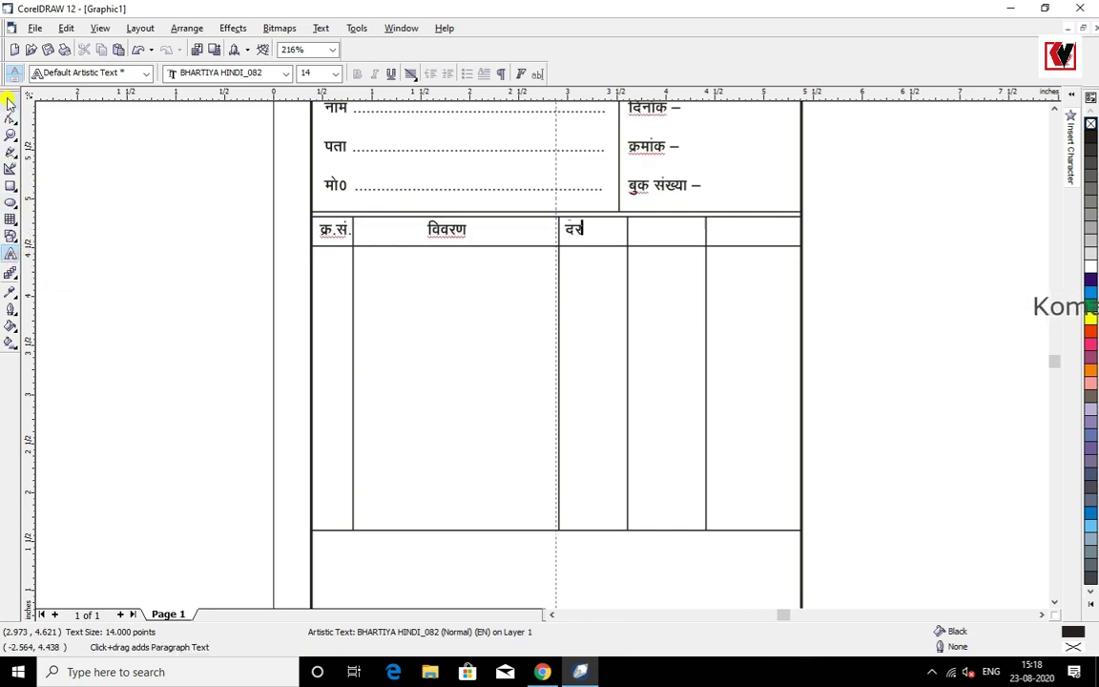
Centre the "दर" heading in its cell and duplicate it into the fourth header cell, retyped as "मात्रा"
{"action": "left_click", "coordinate": [8, 102]}
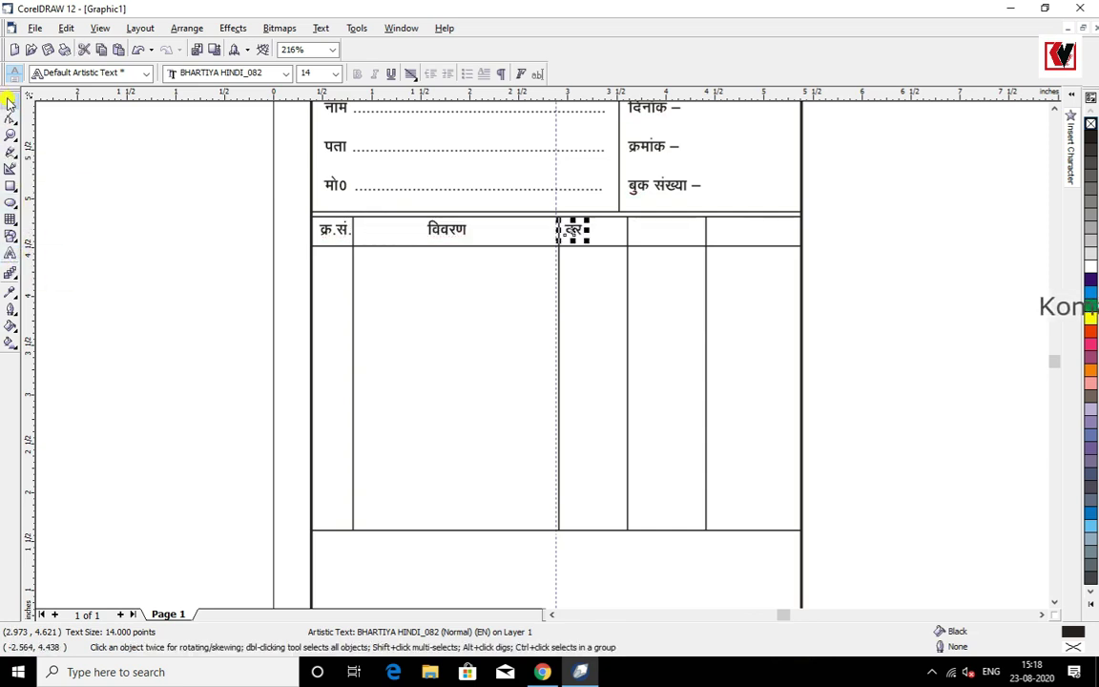
{"action": "key", "text": "KP_Add"}
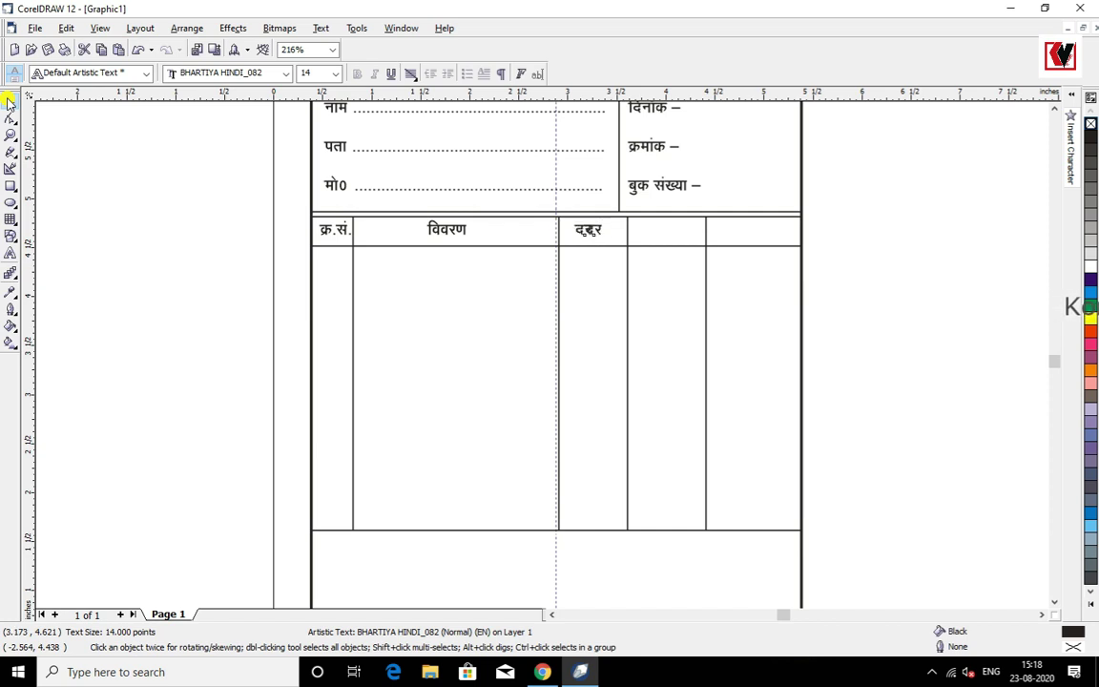
{"action": "key", "text": "Right"}
{"action": "key", "text": "Right"}
{"action": "key", "text": "Right"}
{"action": "key", "text": "Right"}
{"action": "key", "text": "Right"}
{"action": "key", "text": "Right"}
{"action": "key", "text": "Right"}
{"action": "key", "text": "Right"}
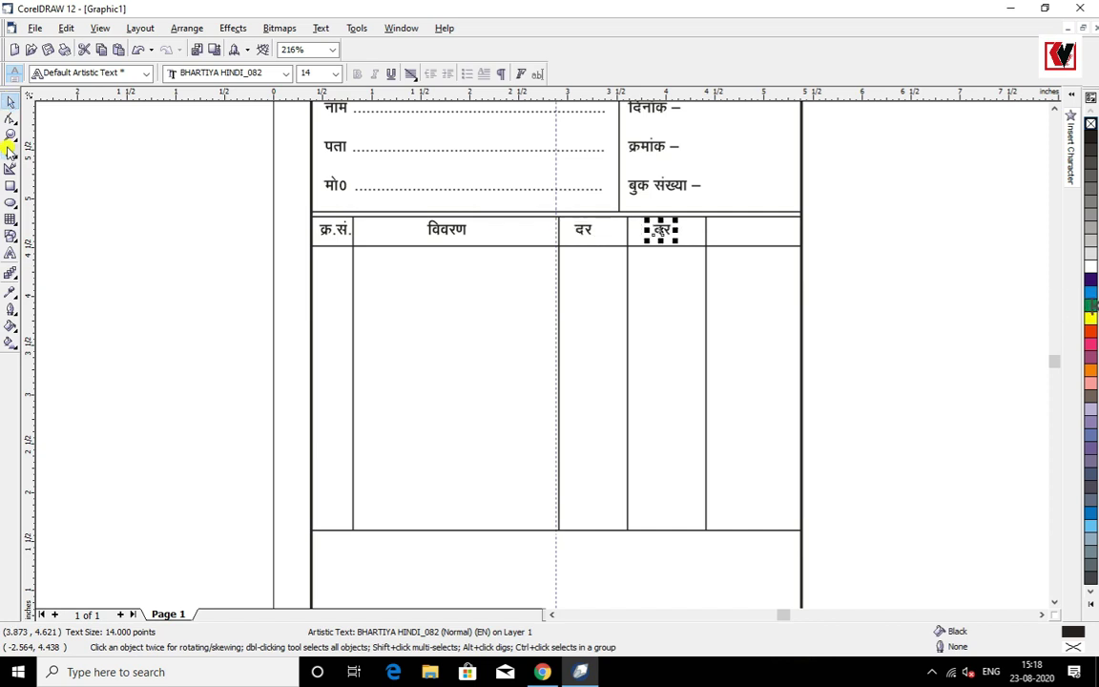
{"action": "left_click", "coordinate": [9, 254]}
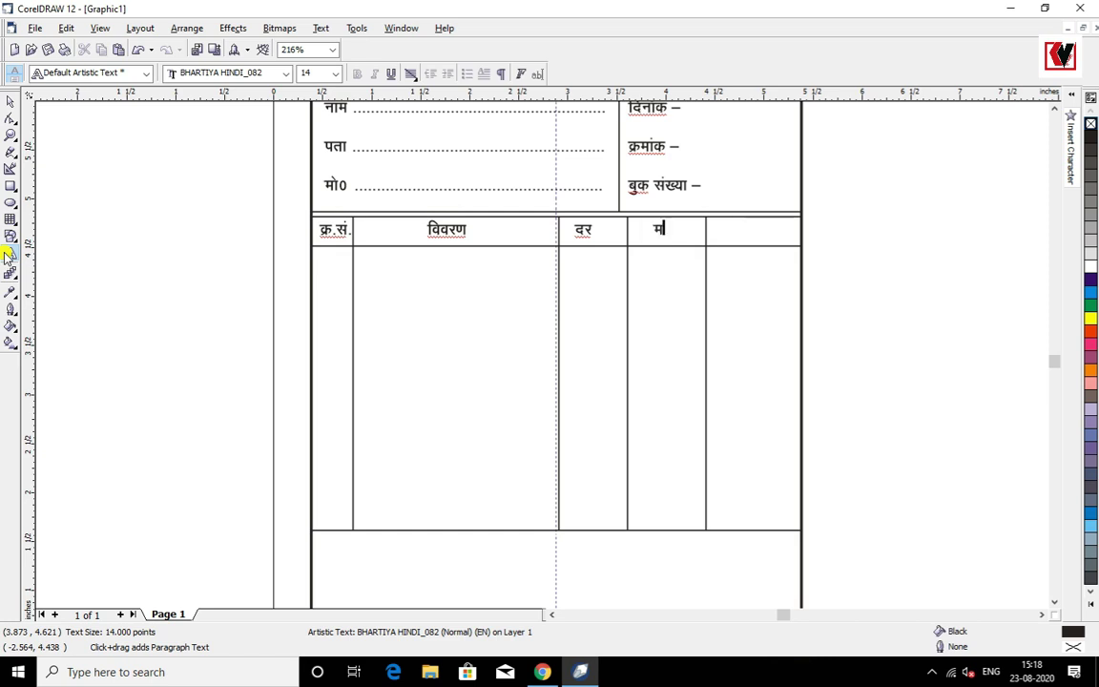
{"action": "type", "text": "मात्रा"}
{"action": "left_click", "coordinate": [8, 103]}
Duplicate the "मात्रा" heading straight across into the last header cell and replace the copy with "मुल्य"
{"action": "key", "text": "KP_Add"}
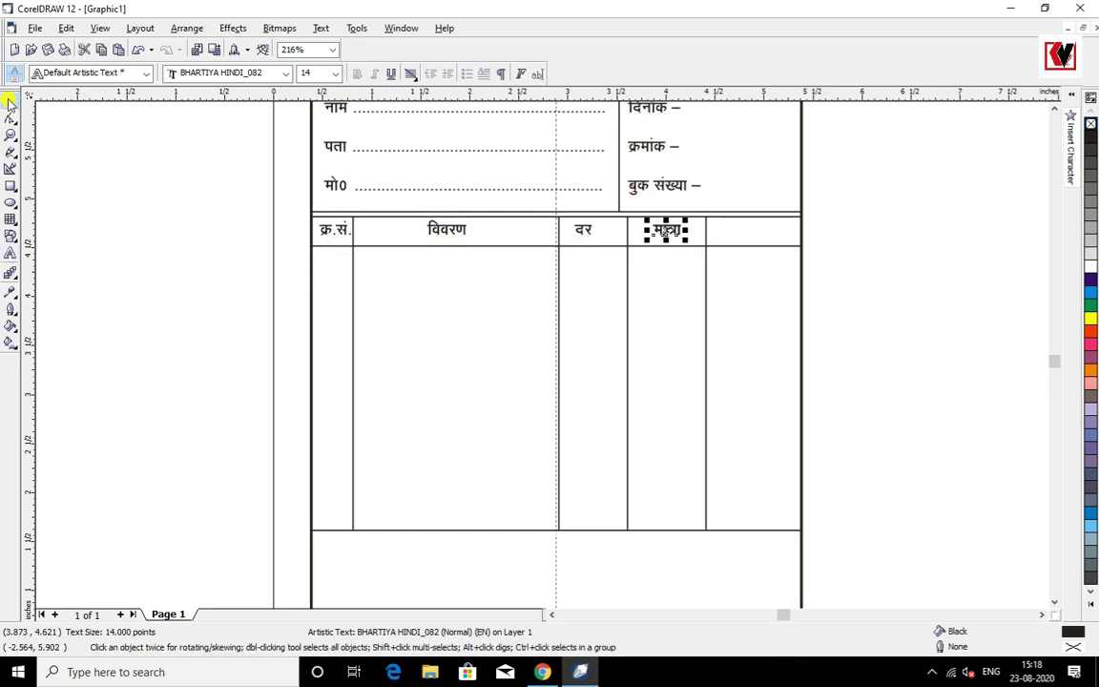
{"action": "key", "text": "Right"}
{"action": "key", "text": "Right"}
{"action": "key", "text": "Right"}
{"action": "key", "text": "Right"}
{"action": "key", "text": "Right"}
{"action": "key", "text": "Right"}
{"action": "key", "text": "Right"}
{"action": "key", "text": "Right"}
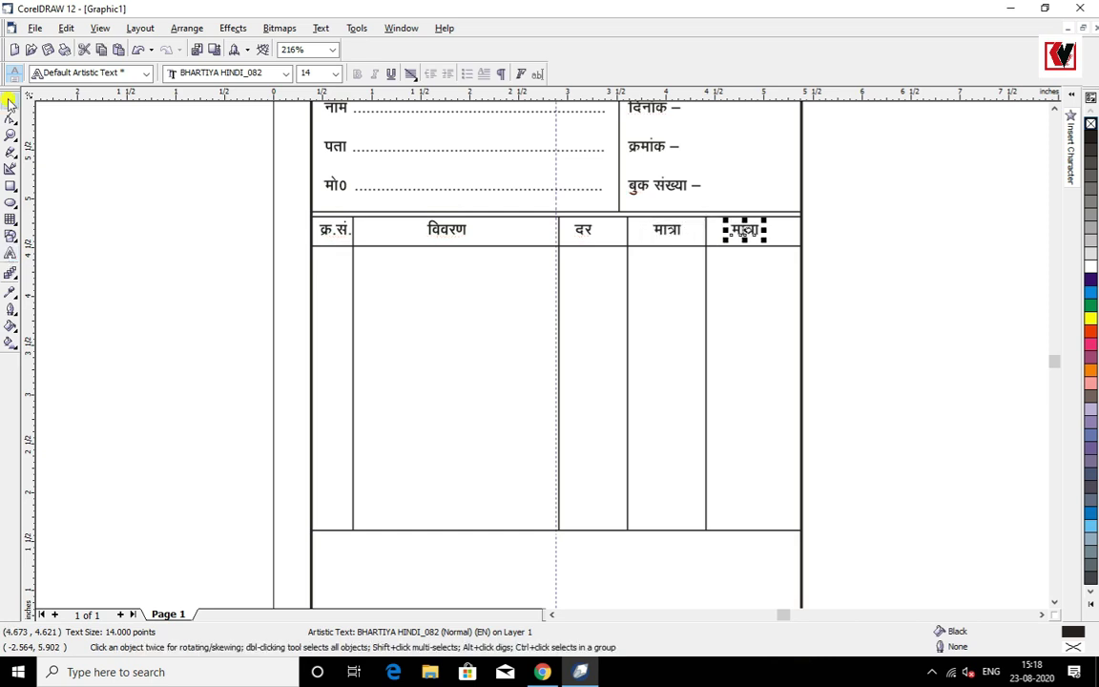
{"action": "left_click", "coordinate": [11, 253]}
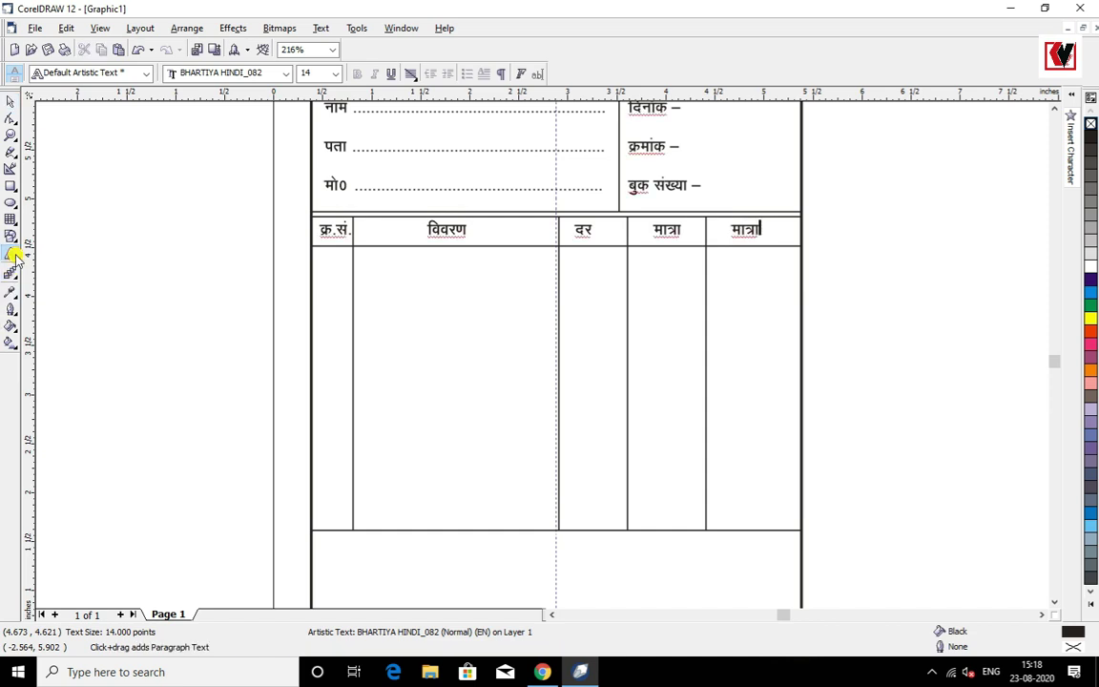
{"action": "key", "text": "ctrl+a"}
{"action": "type", "text": "मूल्य"}
{"action": "key", "text": "ctrl+space"}
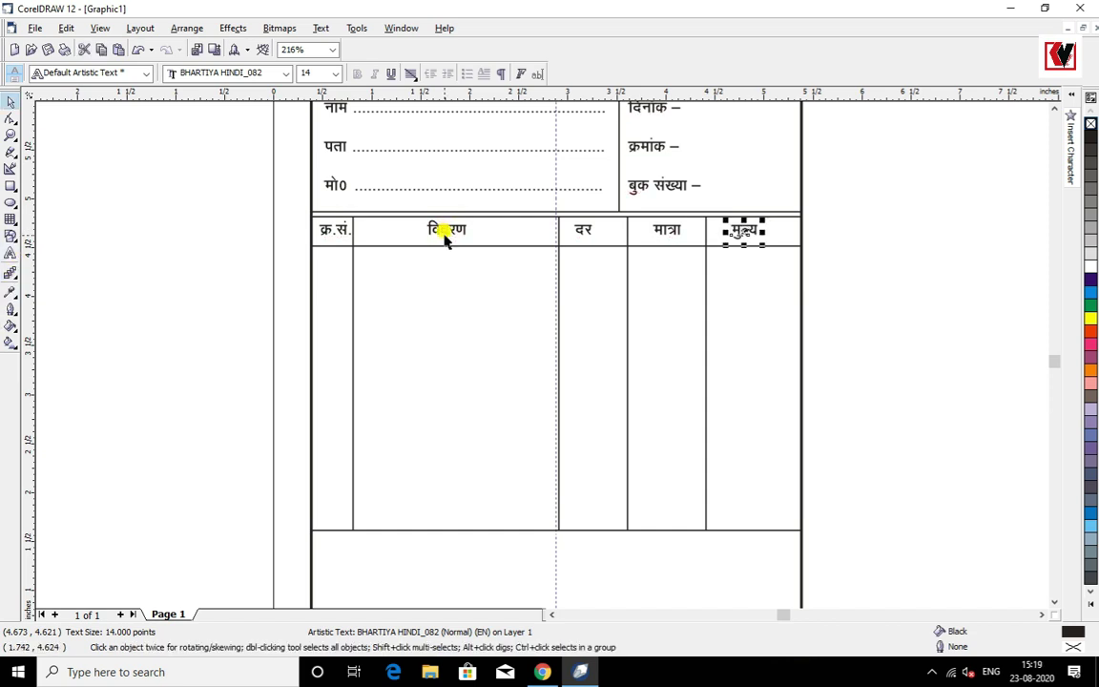
Duplicate the line below the column headings and move the copy straight down to a vertical position of 1.916 inches
{"action": "left_click", "coordinate": [447, 245]}
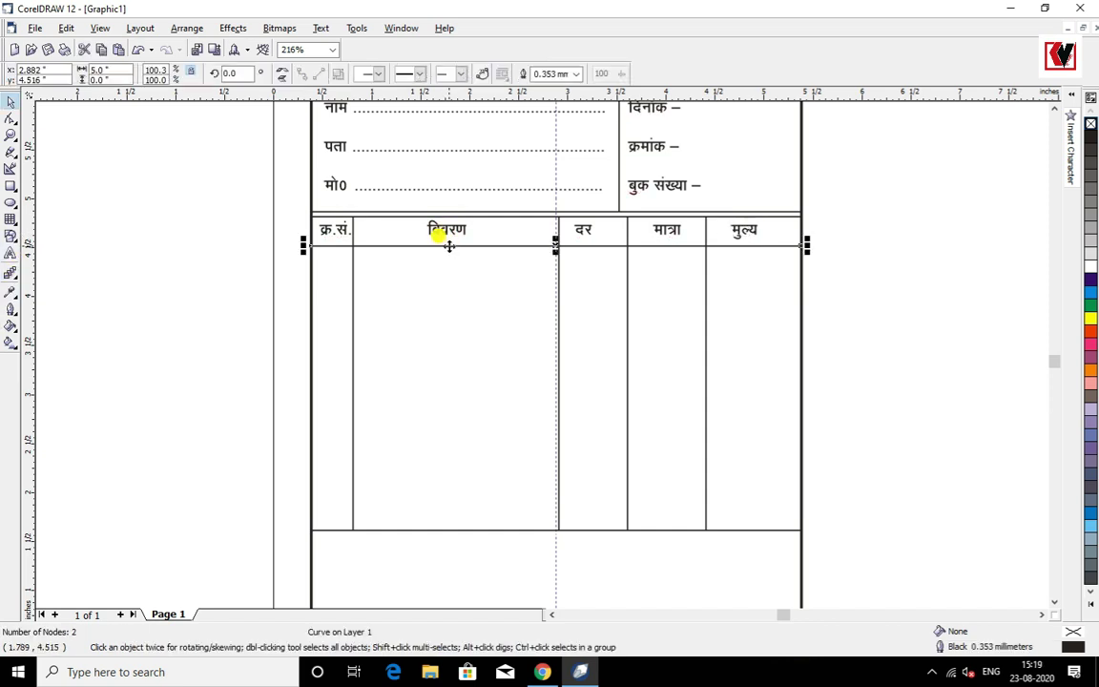
{"action": "key", "text": "plus"}
{"action": "key", "text": "Down"}
{"action": "key", "text": "Down"}
{"action": "key", "text": "Down"}
{"action": "key", "text": "Down"}
{"action": "key", "text": "Down"}
{"action": "key", "text": "Down"}
{"action": "key", "text": "Down"}
{"action": "key", "text": "Down"}
{"action": "key", "text": "Down"}
{"action": "key", "text": "Down"}
{"action": "key", "text": "Down"}
{"action": "key", "text": "Down"}
{"action": "key", "text": "Down"}
{"action": "key", "text": "Down"}
{"action": "key", "text": "Down"}
{"action": "key", "text": "Down"}
{"action": "key", "text": "Down"}
{"action": "key", "text": "Down"}
{"action": "key", "text": "Down"}
{"action": "key", "text": "Down"}
{"action": "key", "text": "Down"}
{"action": "key", "text": "Down"}
{"action": "key", "text": "Down"}
{"action": "key", "text": "Down"}
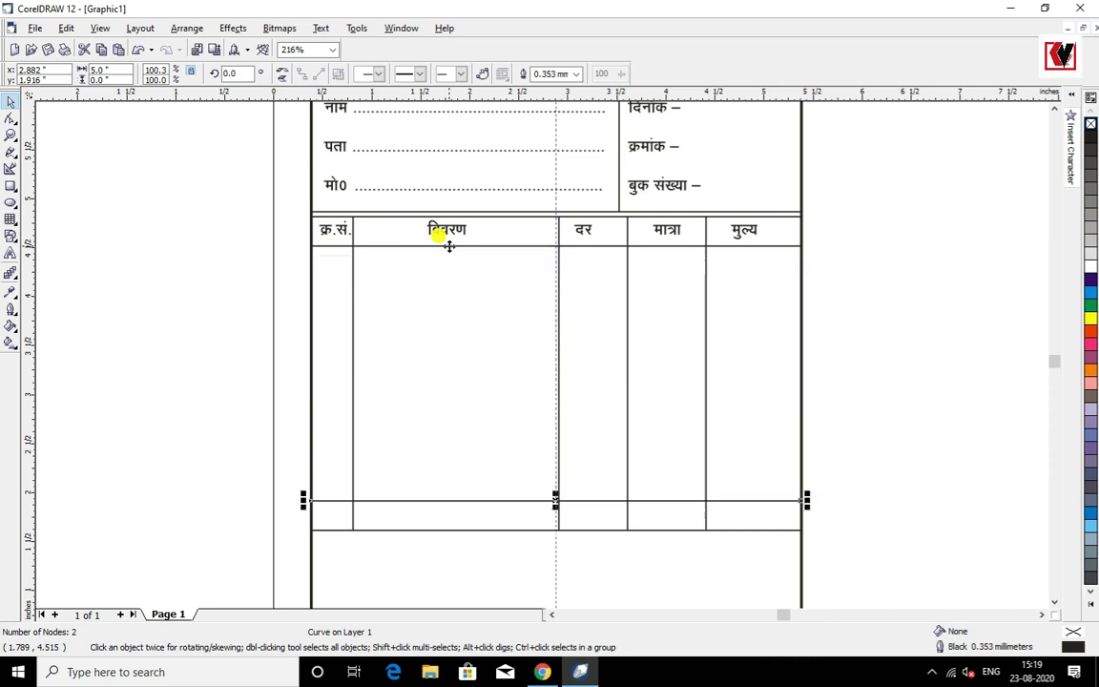
Duplicate the "विवरण" heading and move the copy down into the table's bottom row, near its left end
{"action": "left_click", "coordinate": [444, 229]}
{"action": "key", "text": "plus"}
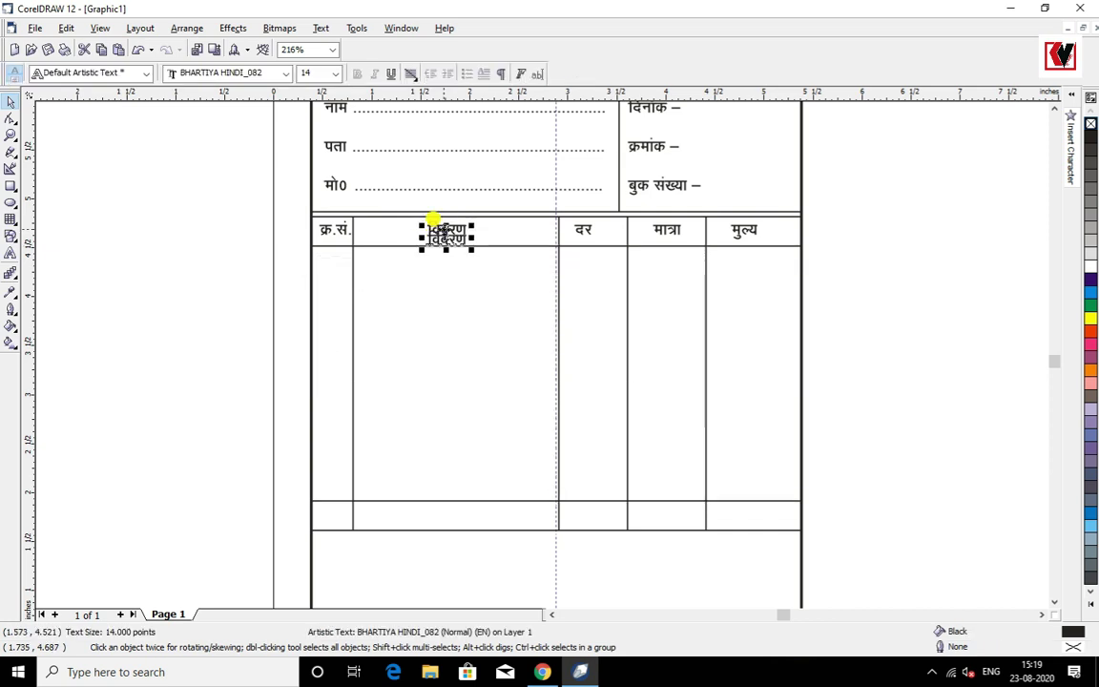
{"action": "key", "text": "Down"}
{"action": "key", "text": "Down"}
{"action": "key", "text": "Down"}
{"action": "key", "text": "Down"}
{"action": "key", "text": "Down"}
{"action": "key", "text": "Down"}
{"action": "key", "text": "Down"}
{"action": "key", "text": "Down"}
{"action": "key", "text": "Down"}
{"action": "key", "text": "Down"}
{"action": "key", "text": "Down"}
{"action": "key", "text": "Down"}
{"action": "key", "text": "Down"}
{"action": "key", "text": "Down"}
{"action": "key", "text": "Down"}
{"action": "key", "text": "Down"}
{"action": "key", "text": "Down"}
{"action": "key", "text": "Down"}
{"action": "key", "text": "Down"}
{"action": "key", "text": "Down"}
{"action": "key", "text": "Up"}
{"action": "key", "text": "Up"}
{"action": "key", "text": "Up"}
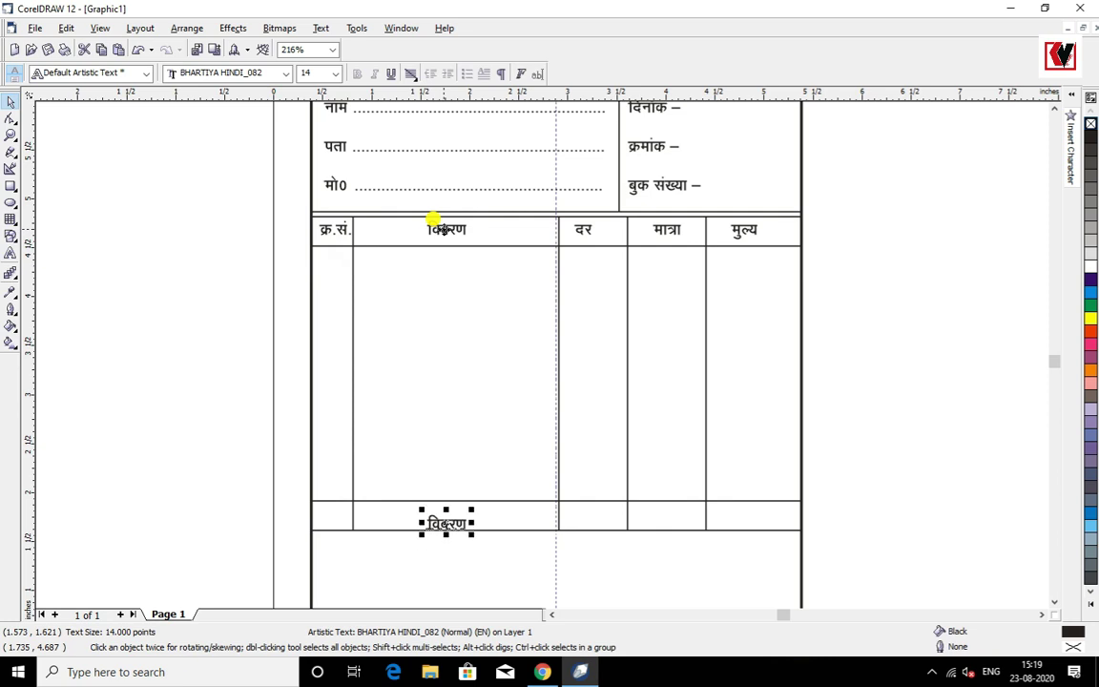
{"action": "key", "text": "Left"}
{"action": "key", "text": "Left"}
{"action": "key", "text": "Left"}
{"action": "key", "text": "Left"}
{"action": "key", "text": "Left"}
{"action": "key", "text": "Left"}
{"action": "key", "text": "Left"}
{"action": "key", "text": "Left"}
{"action": "key", "text": "Left"}
{"action": "key", "text": "Left"}
Shorten the first column line so that it ends on the upper line of the bottom row
{"action": "left_click", "coordinate": [352, 431]}
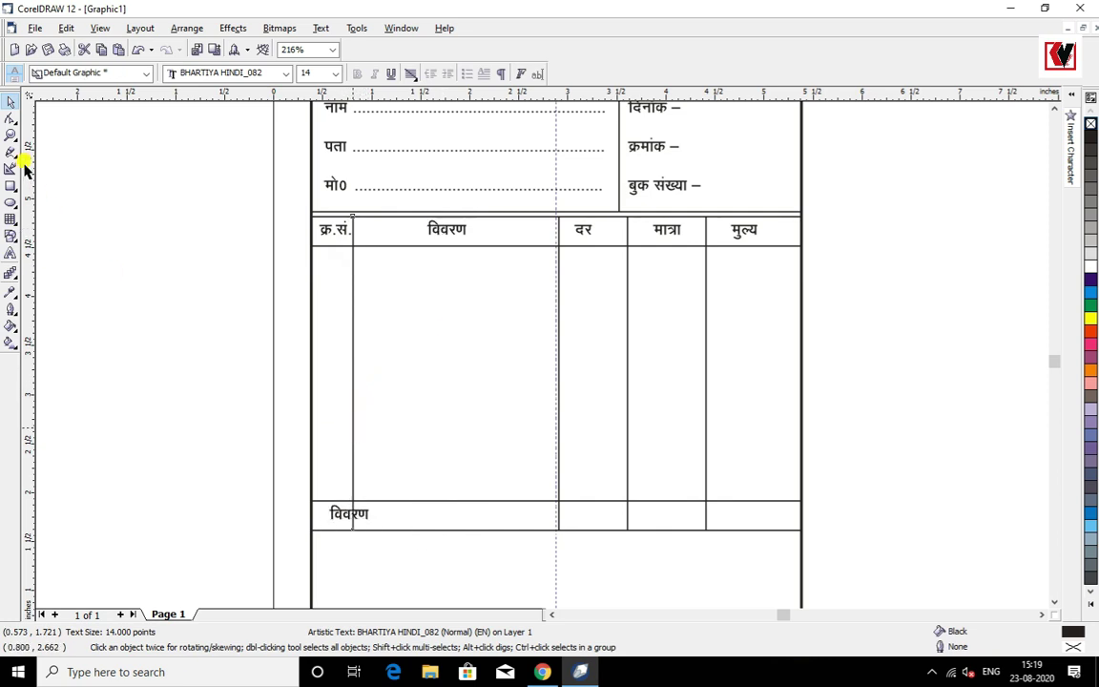
{"action": "left_click", "coordinate": [11, 117]}
{"action": "left_click", "coordinate": [10, 134]}
{"action": "left_click_drag", "start_coordinate": [373, 555], "coordinate": [305, 469]}
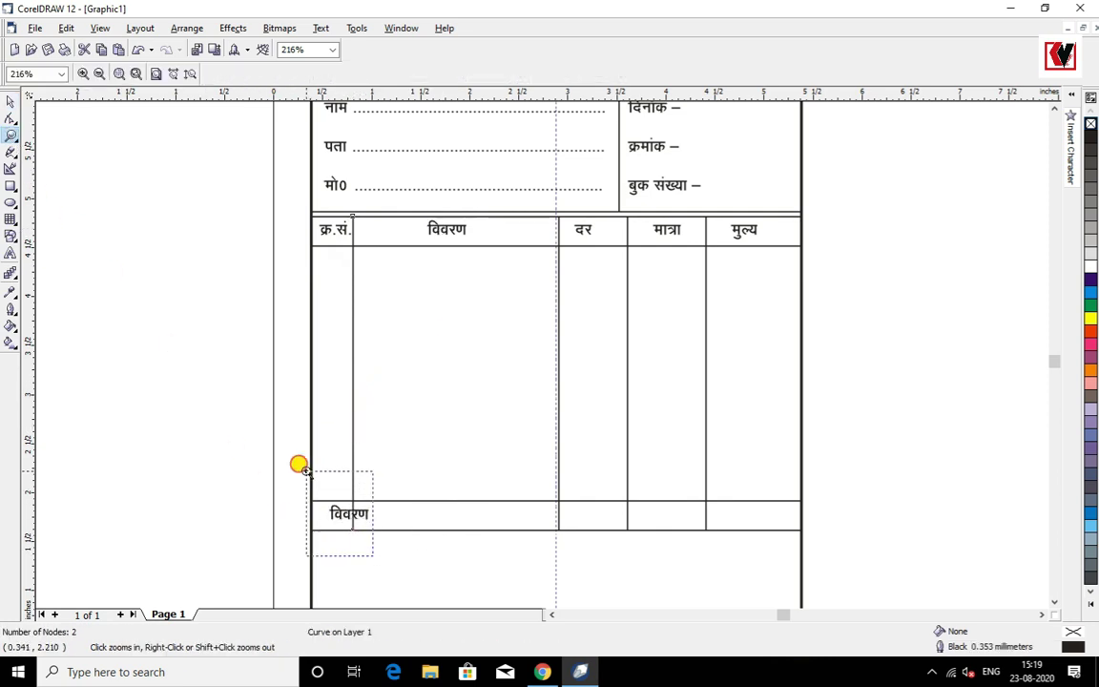
{"action": "key", "text": "space"}
{"action": "left_click_drag", "start_coordinate": [617, 449], "coordinate": [602, 278]}
Replace the "विवरण" copy in the table's bottom row with "रु0 शब्दो में" followed by a long dotted line
{"action": "left_click", "coordinate": [609, 339]}
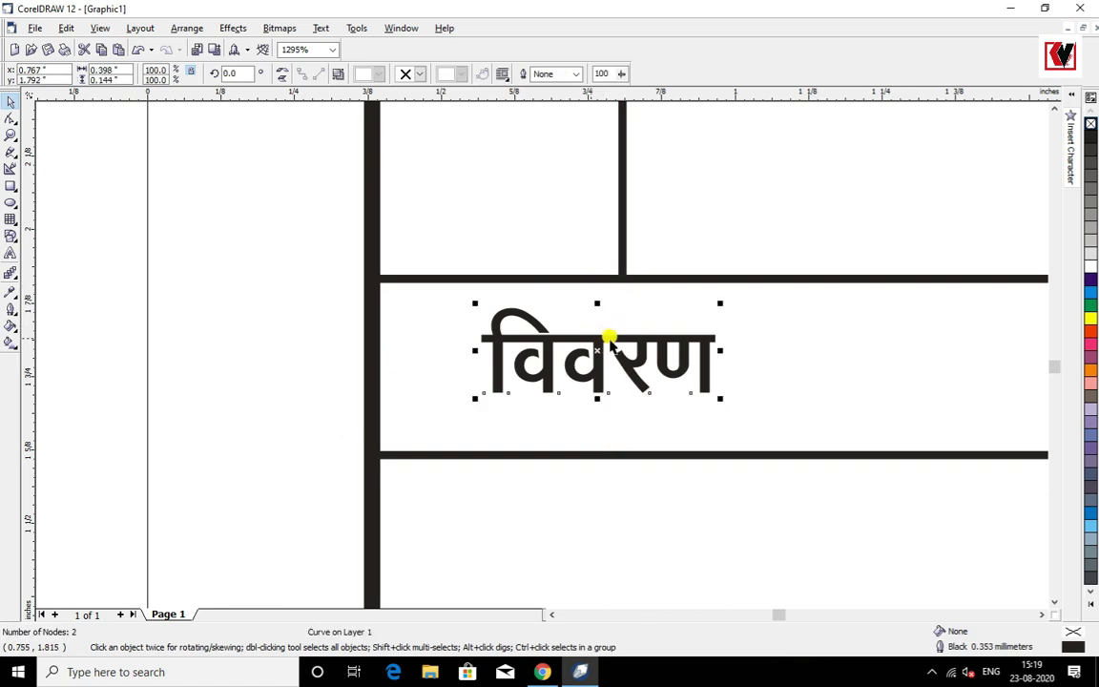
{"action": "left_click", "coordinate": [11, 253]}
{"action": "key", "text": "ctrl+a"}
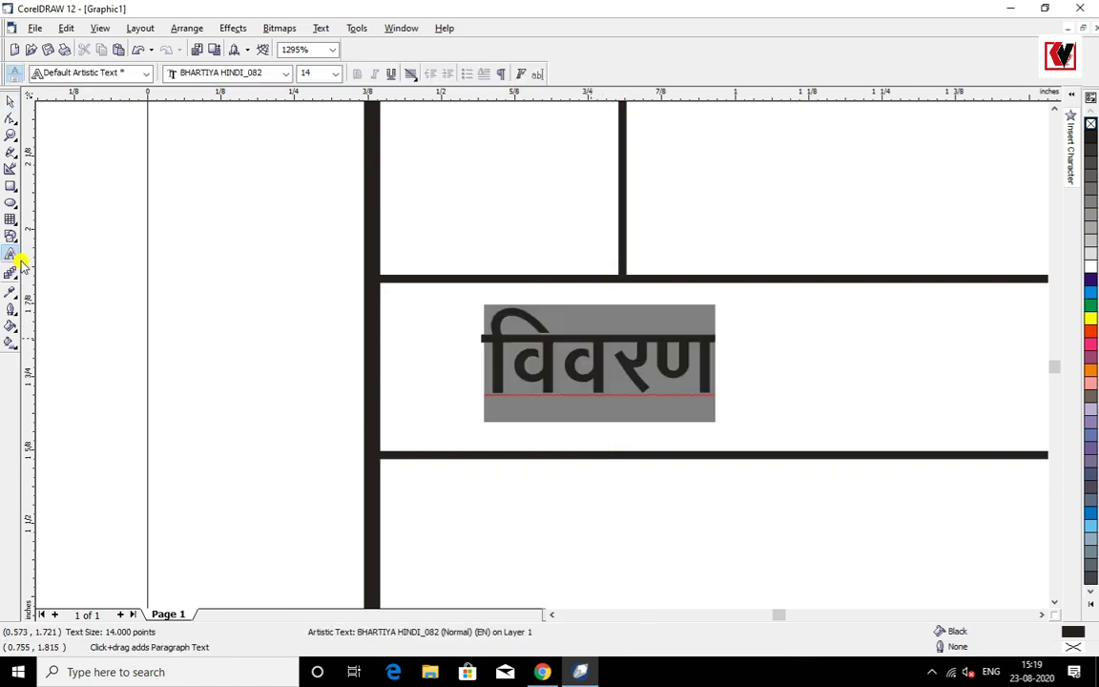
{"action": "type", "text": "+"}
{"action": "key", "text": "BackSpace"}
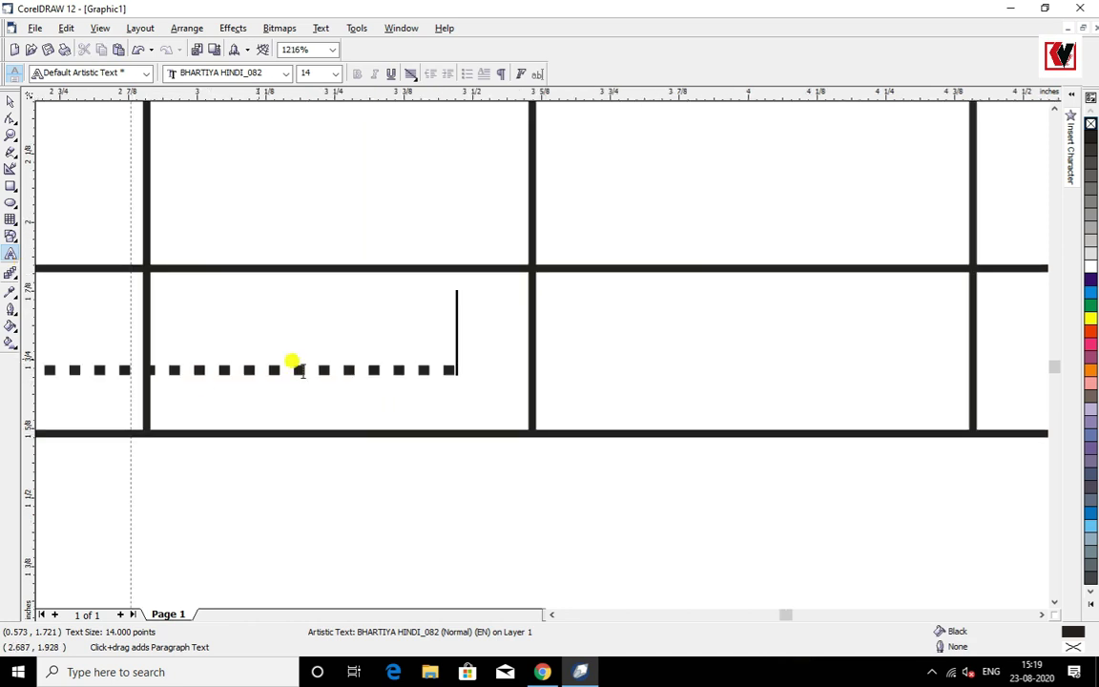
Shorten the second column line so that it ends on the upper line of the bottom row
{"action": "left_click", "coordinate": [10, 100]}
{"action": "left_click", "coordinate": [143, 425]}
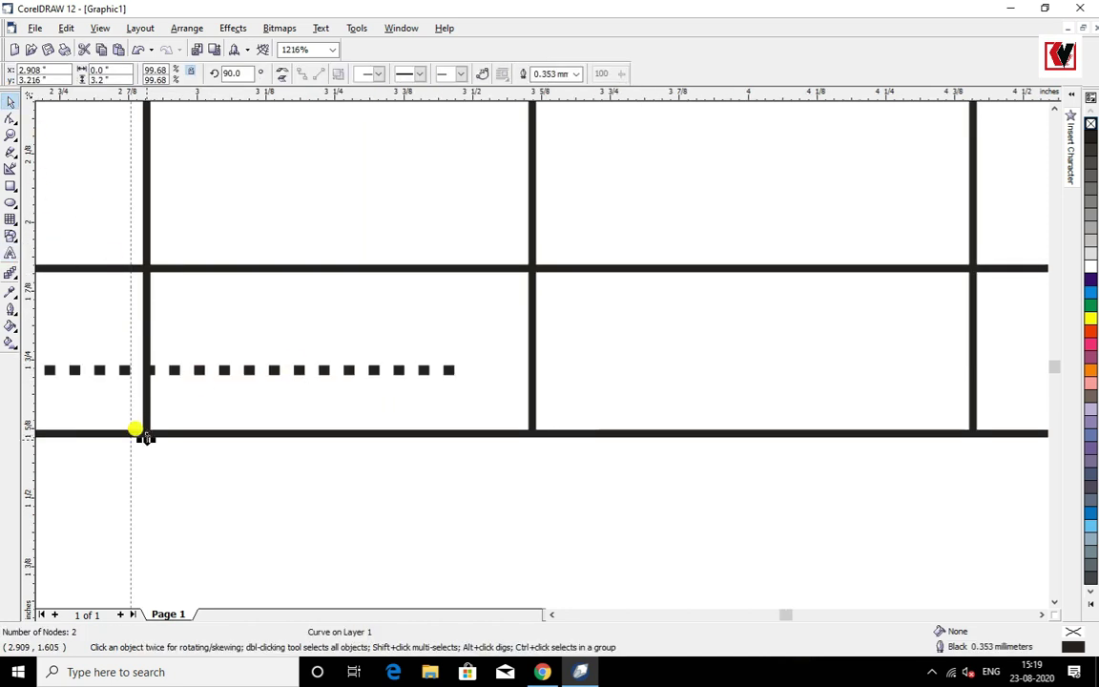
{"action": "left_click_drag", "start_coordinate": [144, 432], "coordinate": [129, 267]}
Duplicate the "रु0 शब्दो में" text across into the bottom row's "मात्रा" cell and replace the copy with "टोटल –"
{"action": "left_click", "coordinate": [220, 373]}
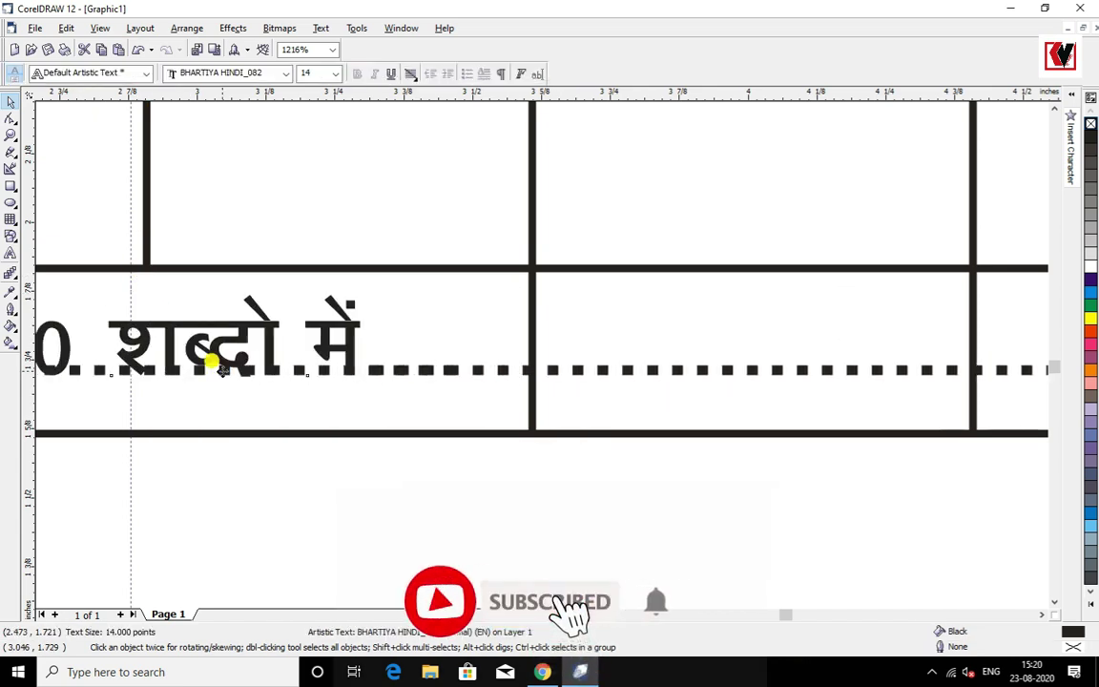
{"action": "left_click", "coordinate": [6, 250]}
{"action": "type", "text": "टा"}
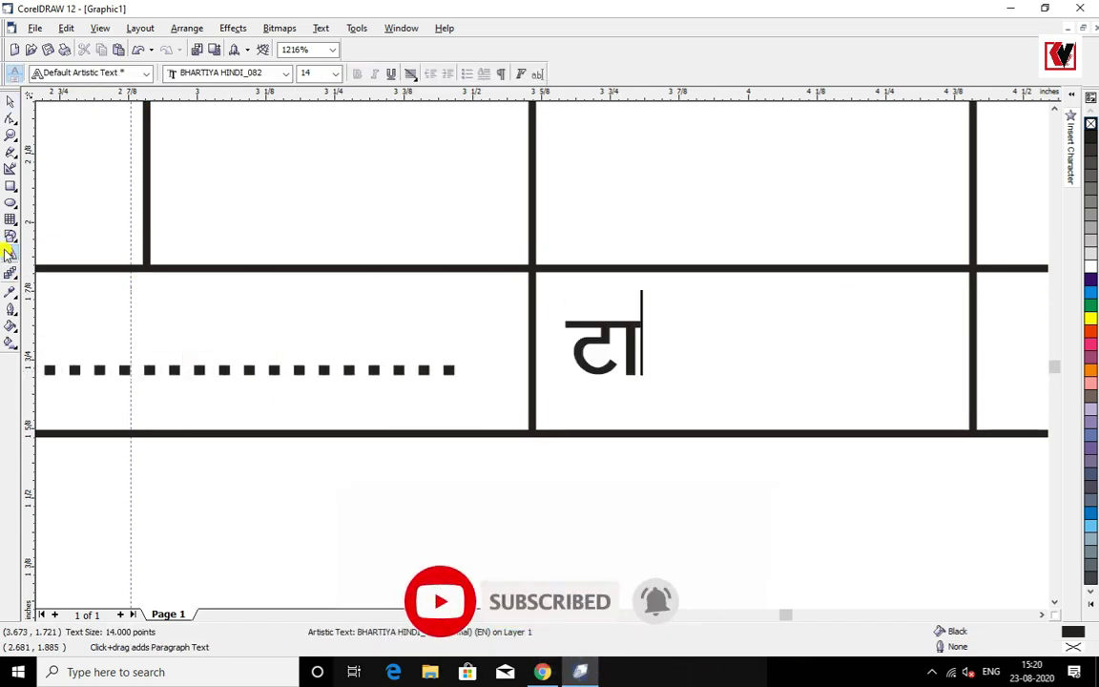
{"action": "type", "text": "ट"}
{"action": "type", "text": "ल -"}
{"action": "key", "text": "ctrl+space"}
{"action": "scroll", "coordinate": [123, 184], "scroll_direction": "down", "scroll_amount": 5}
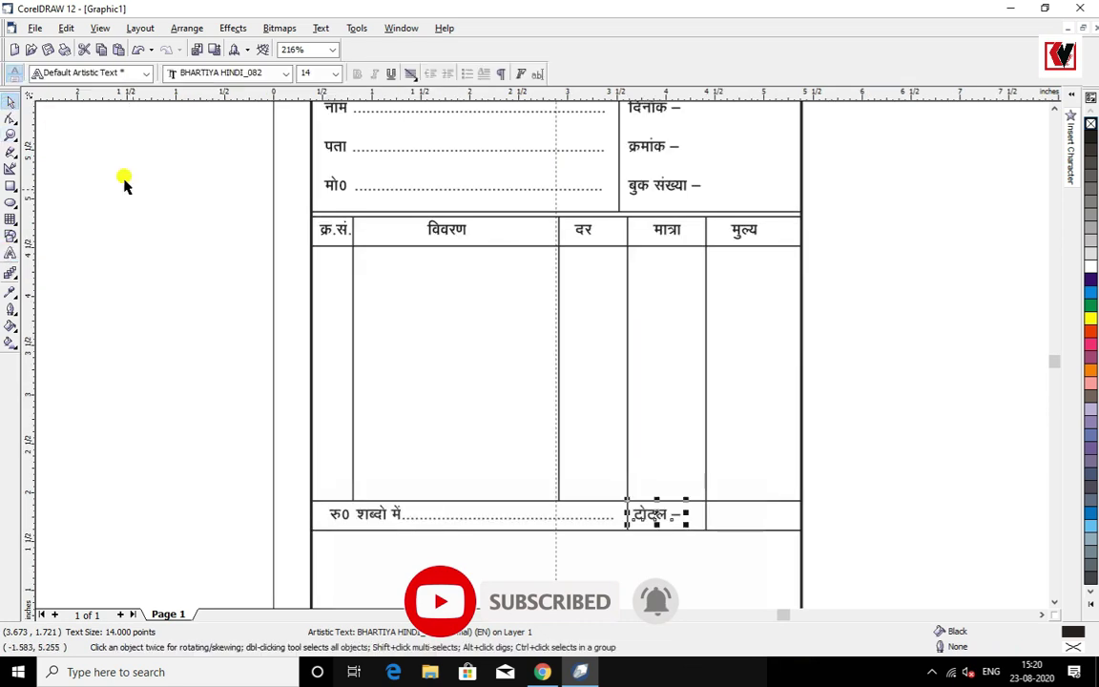
Duplicate the "टोटल –" label and move the copy down and right, near the form's lower-right corner
{"action": "scroll", "coordinate": [731, 495], "scroll_direction": "down", "scroll_amount": 1}
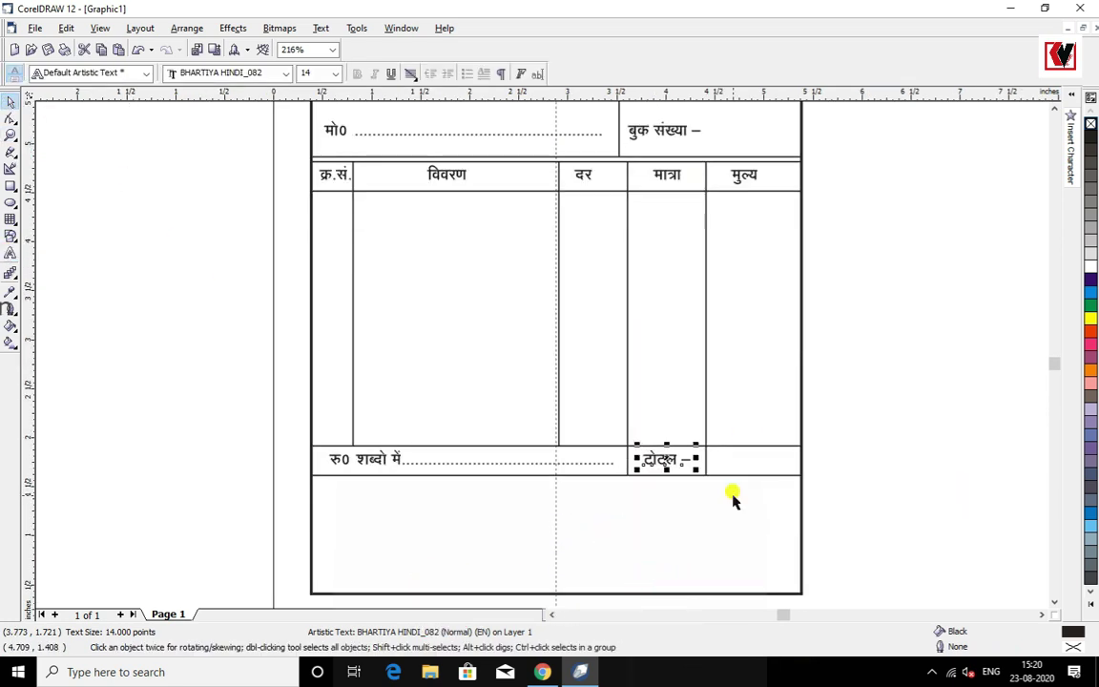
{"action": "key", "text": "KP_Add"}
{"action": "key", "text": "Down"}
{"action": "key", "text": "Down"}
{"action": "key", "text": "Down"}
{"action": "key", "text": "Down"}
{"action": "key", "text": "Down"}
{"action": "key", "text": "Down"}
{"action": "key", "text": "Down"}
{"action": "key", "text": "Down"}
{"action": "key", "text": "Down"}
{"action": "key", "text": "Down"}
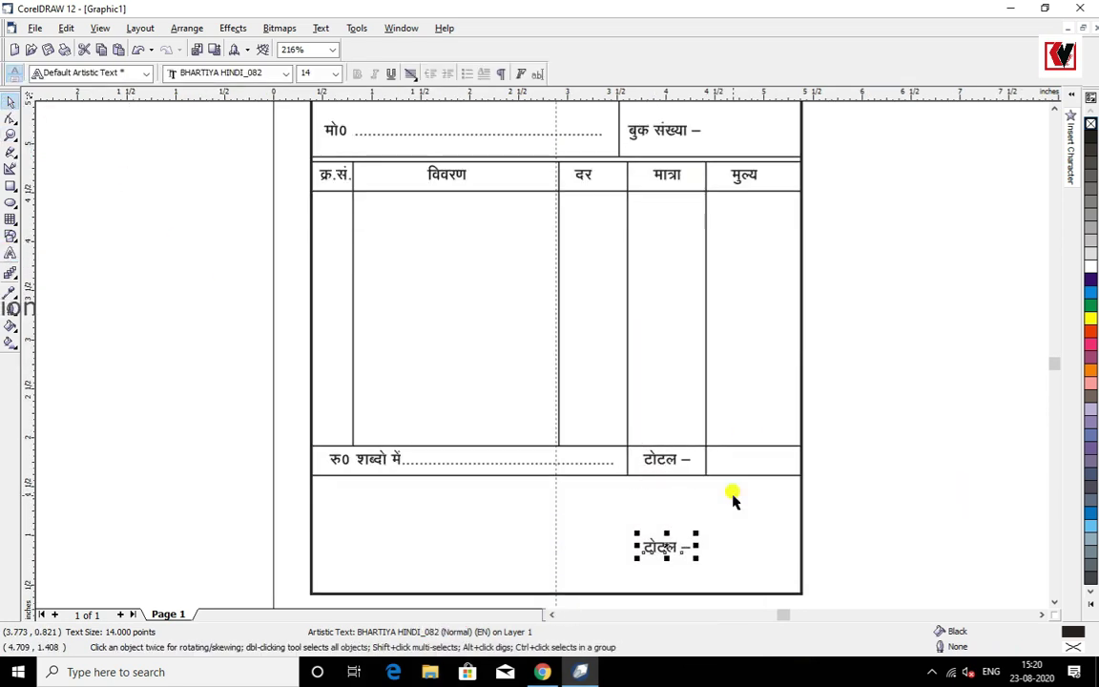
{"action": "key", "text": "Right"}
{"action": "key", "text": "Right"}
{"action": "key", "text": "Right"}
{"action": "key", "text": "Right"}
{"action": "key", "text": "Right"}
{"action": "key", "text": "Right"}
{"action": "key", "text": "Down"}
{"action": "key", "text": "Down"}
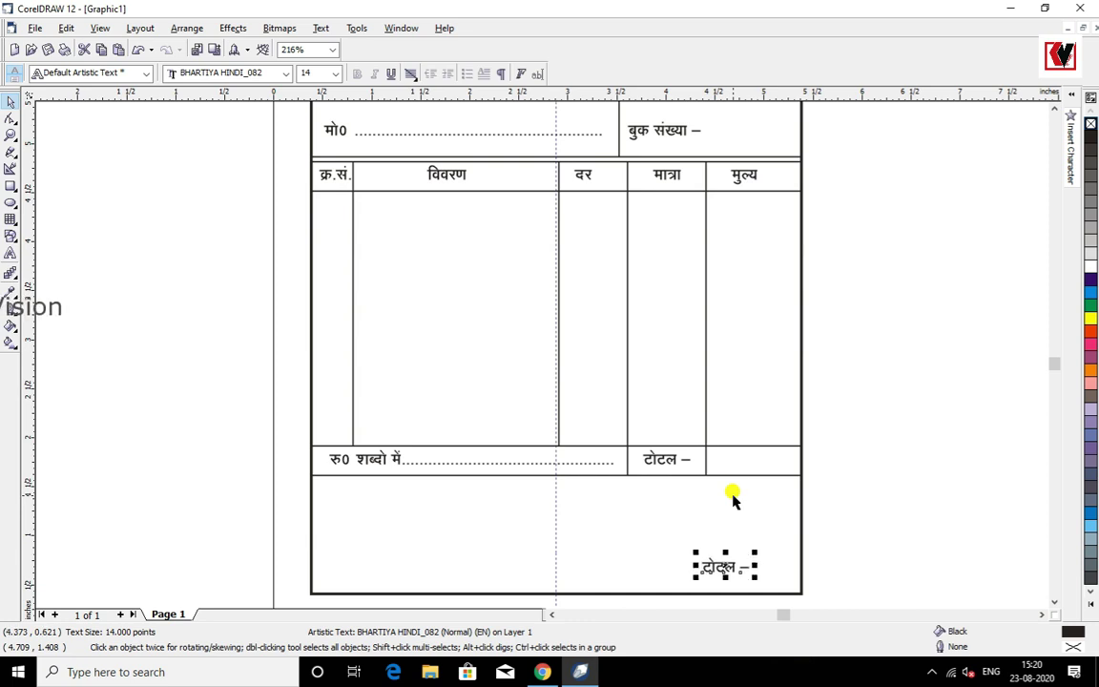
Replace the text of the lower-right "टोटल –" copy with "प्रो0 हस्ताक्षर"
{"action": "left_click", "coordinate": [7, 254]}
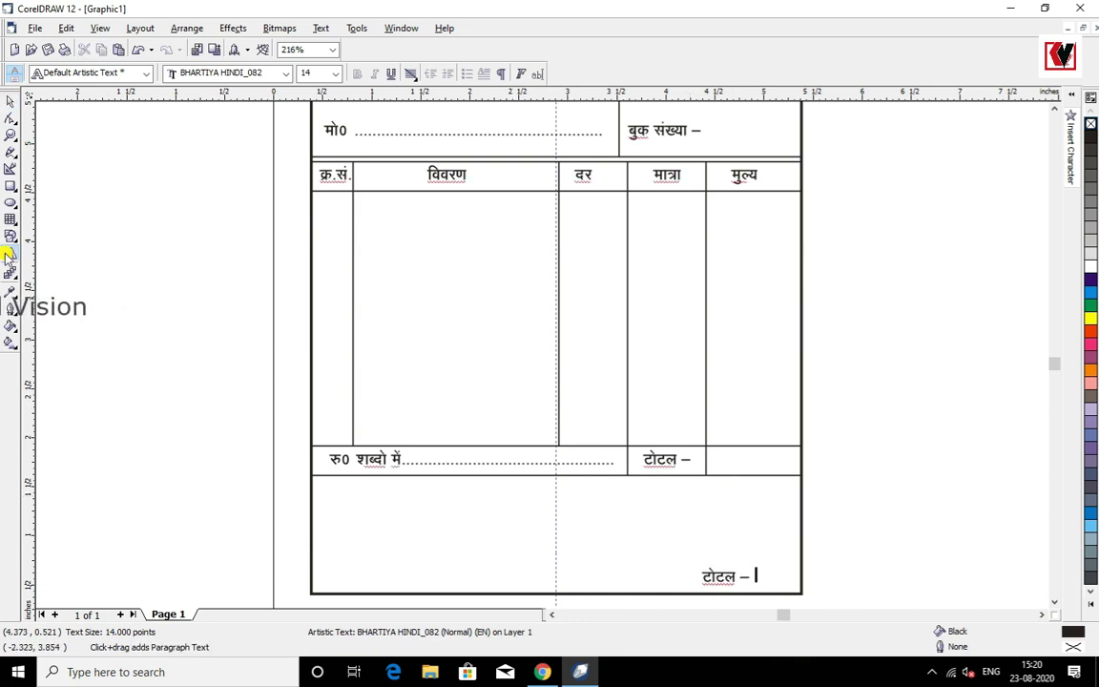
{"action": "key", "text": "ctrl+a"}
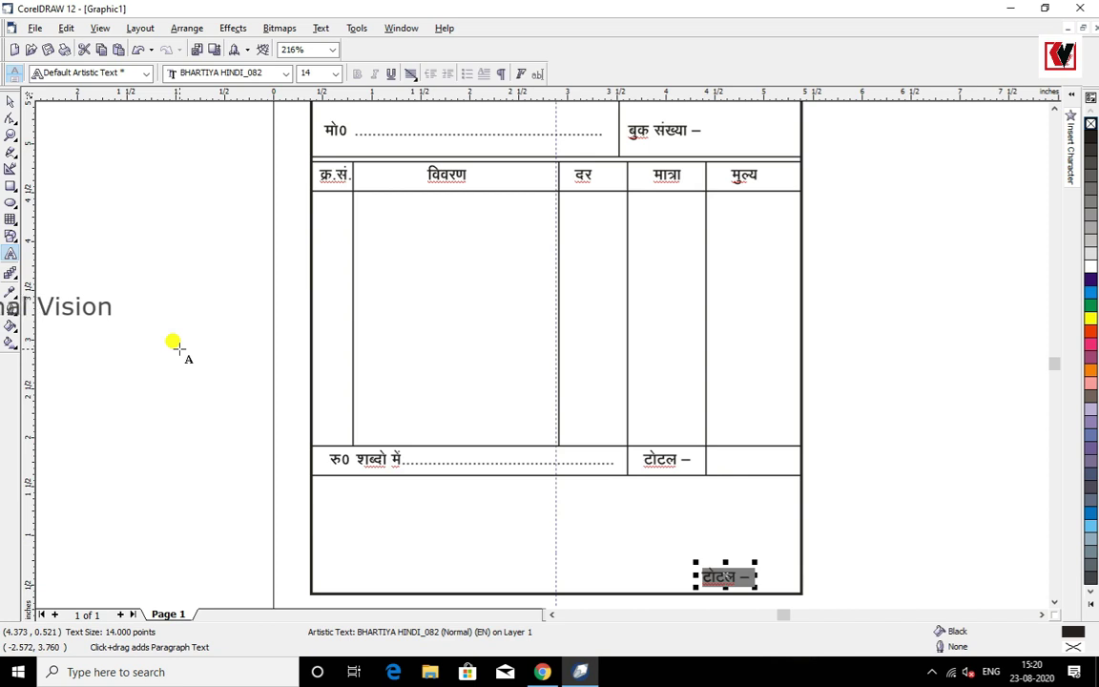
{"action": "type", "text": "g"}
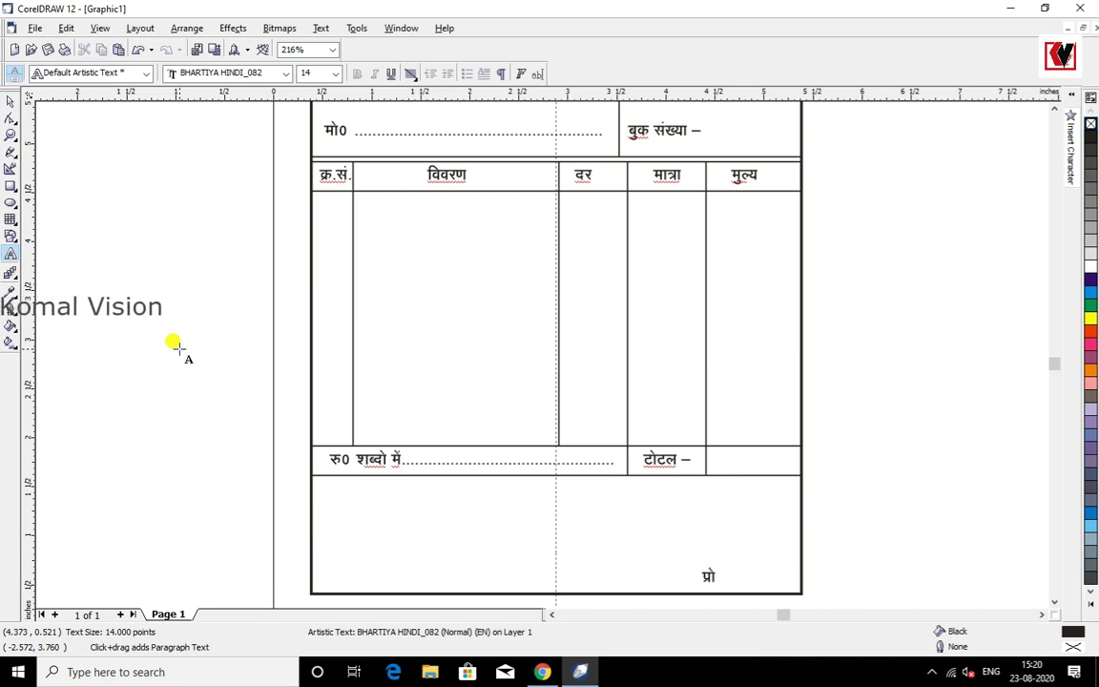
{"action": "type", "text": "rk{kj"}
{"action": "left_click", "coordinate": [9, 107]}
Duplicate the "प्रो0 हस्ताक्षर" label straight across to the form's lower left and replace the copy with "ग्राहक का हस्ताक्षर"
{"action": "key", "text": "KP_Add"}
{"action": "key", "text": "Left"}
{"action": "key", "text": "Left"}
{"action": "key", "text": "Left"}
{"action": "key", "text": "Left"}
{"action": "key", "text": "Left"}
{"action": "key", "text": "Left"}
{"action": "key", "text": "Left"}
{"action": "key", "text": "Left"}
{"action": "key", "text": "Left"}
{"action": "key", "text": "Left"}
{"action": "key", "text": "Left"}
{"action": "key", "text": "Left"}
{"action": "key", "text": "Left"}
{"action": "key", "text": "Left"}
{"action": "key", "text": "Left"}
{"action": "key", "text": "Left"}
{"action": "key", "text": "Left"}
{"action": "key", "text": "Left"}
{"action": "key", "text": "Left"}
{"action": "key", "text": "Left"}
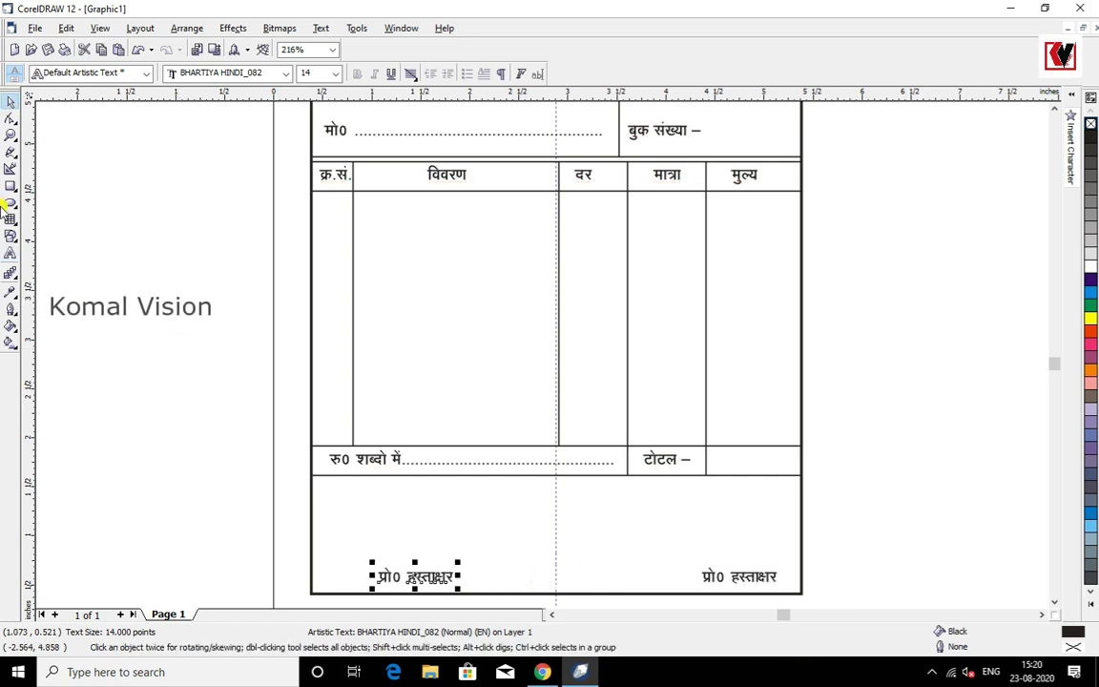
{"action": "left_click", "coordinate": [9, 255]}
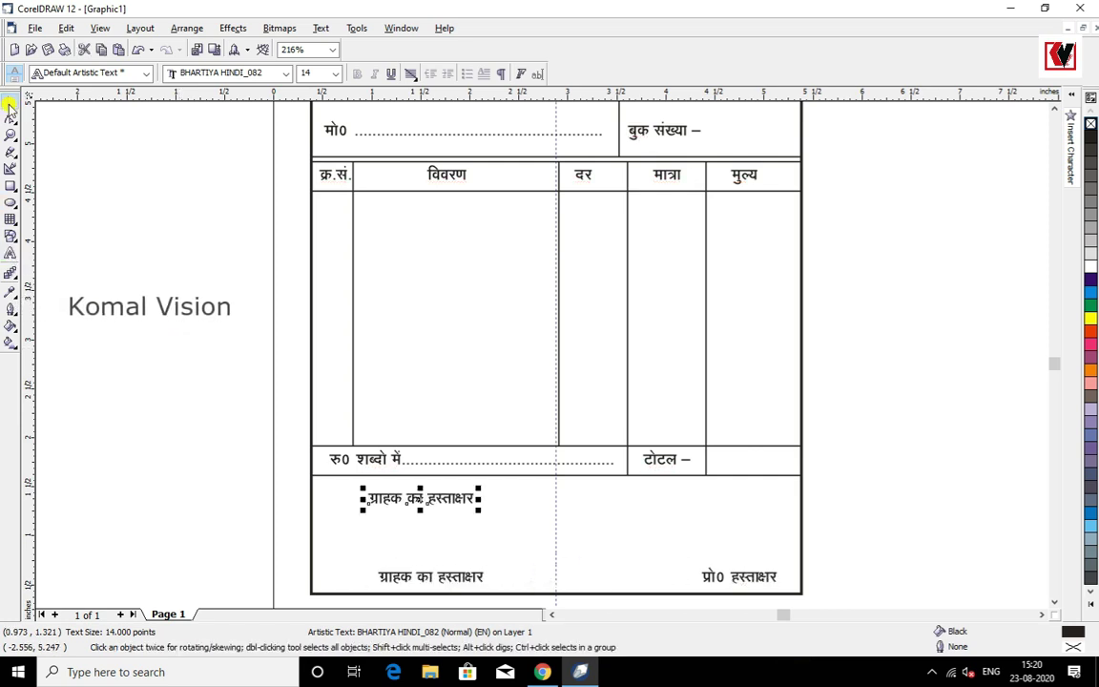
Place a copy of "ग्राहक का हस्ताक्षर" just below the table, left-aligned with "रु0 शब्दो में", and select its text for editing
{"action": "key", "text": "Left"}
{"action": "key", "text": "Left"}
{"action": "key", "text": "Left"}
{"action": "key", "text": "Left"}
{"action": "key", "text": "Left"}
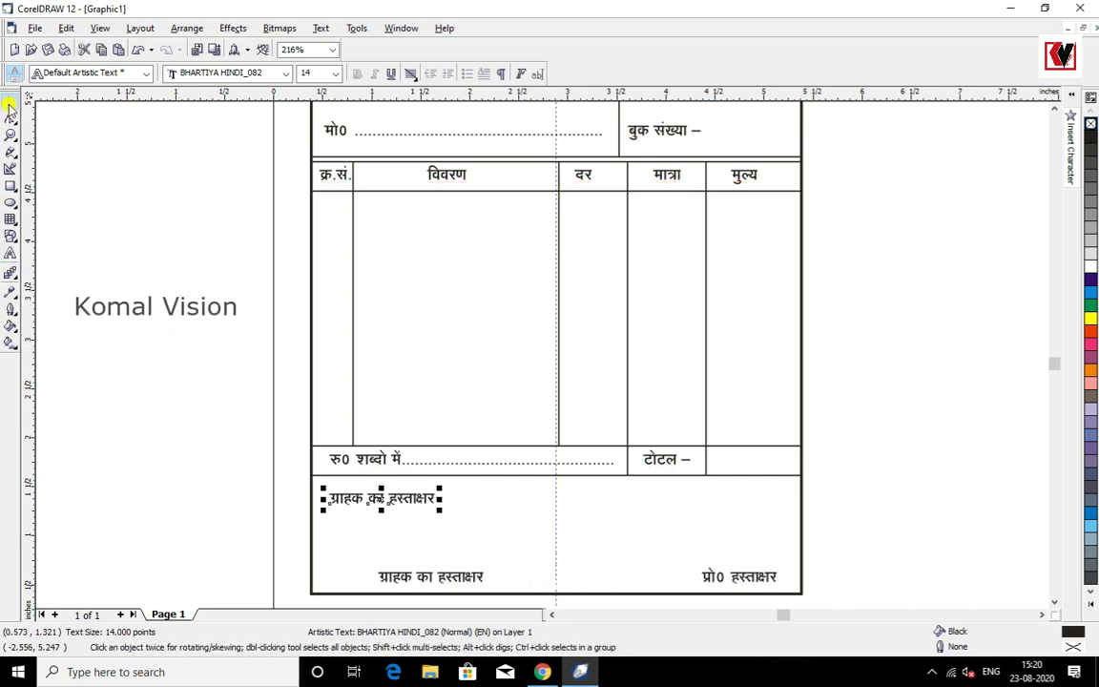
{"action": "left_click", "coordinate": [9, 254]}
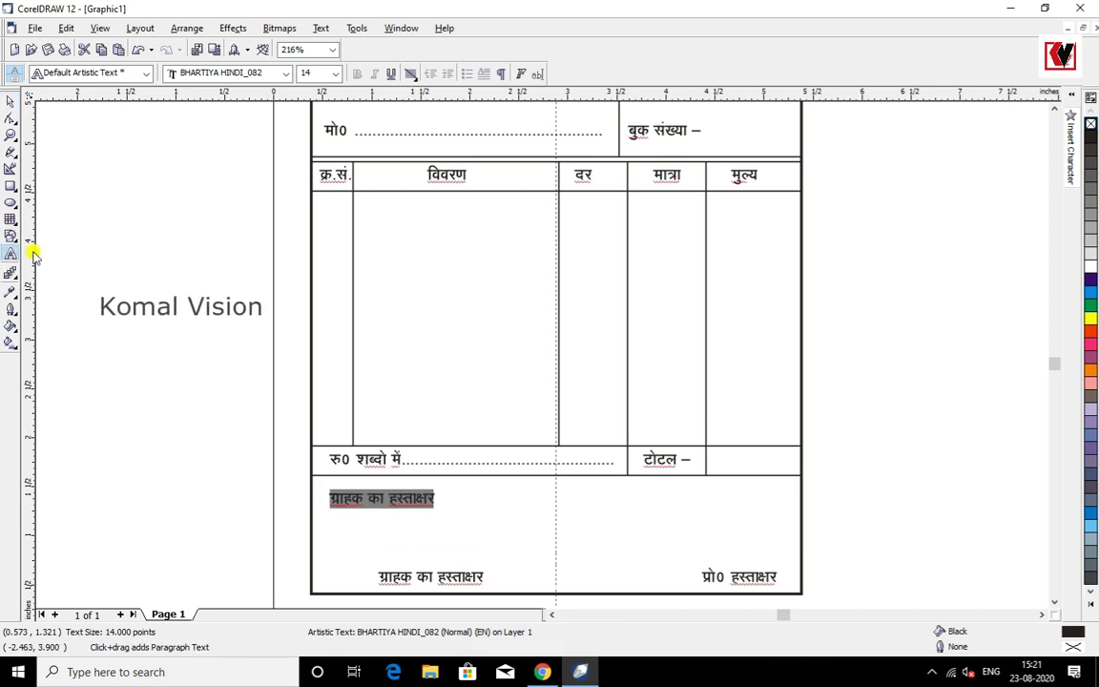